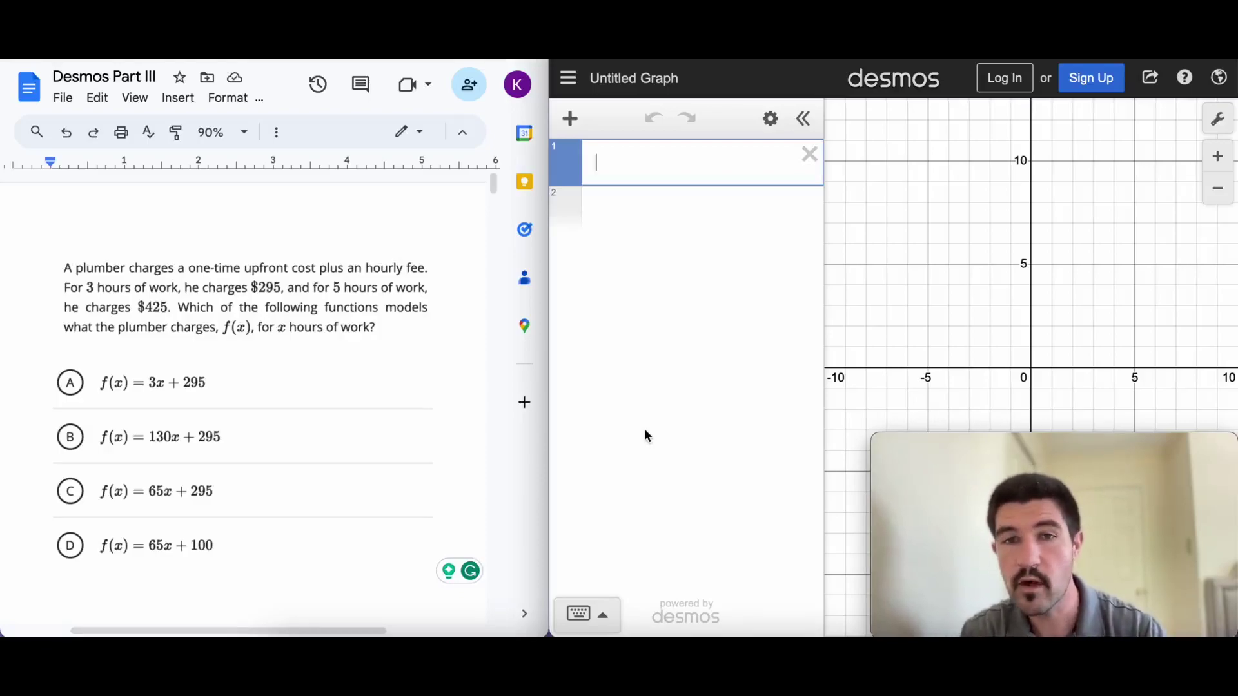
- Insert a table with the points (3, 295) and (5, 425), and zoom the graph to fit them
click(572, 120)
click(624, 240)
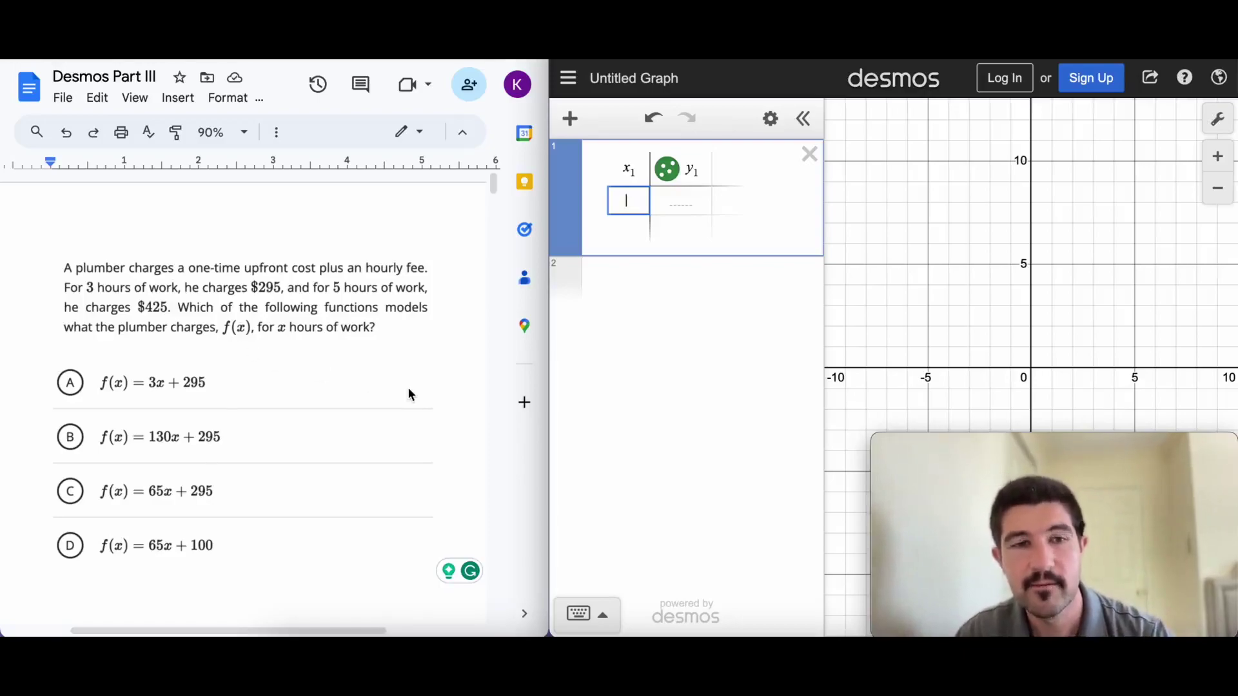
text(3)
key(Tab)
text(295)
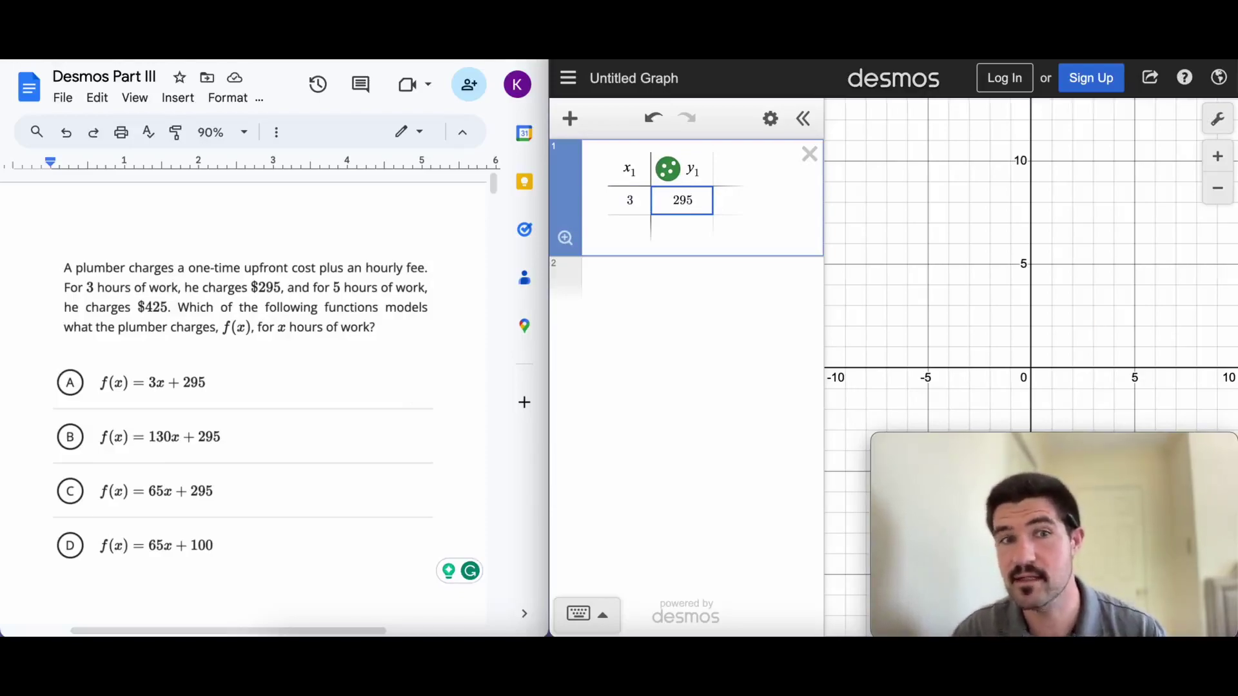
key(Return)
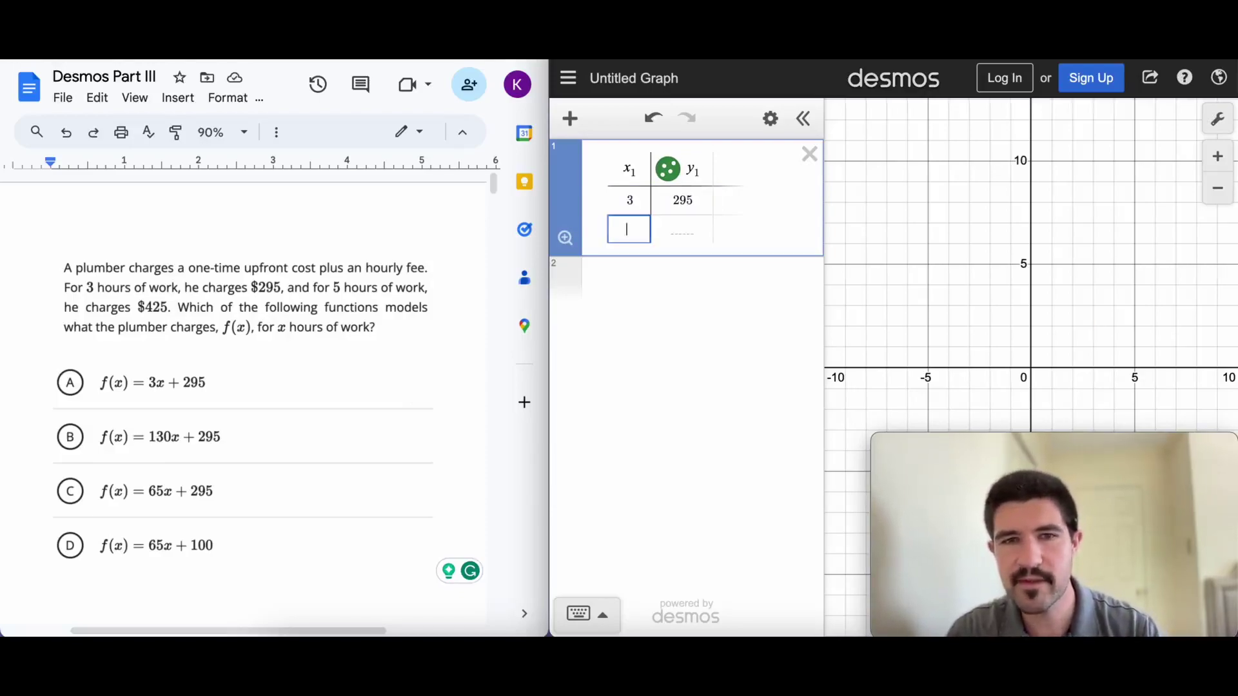
text(5)
key(Tab)
text(425)
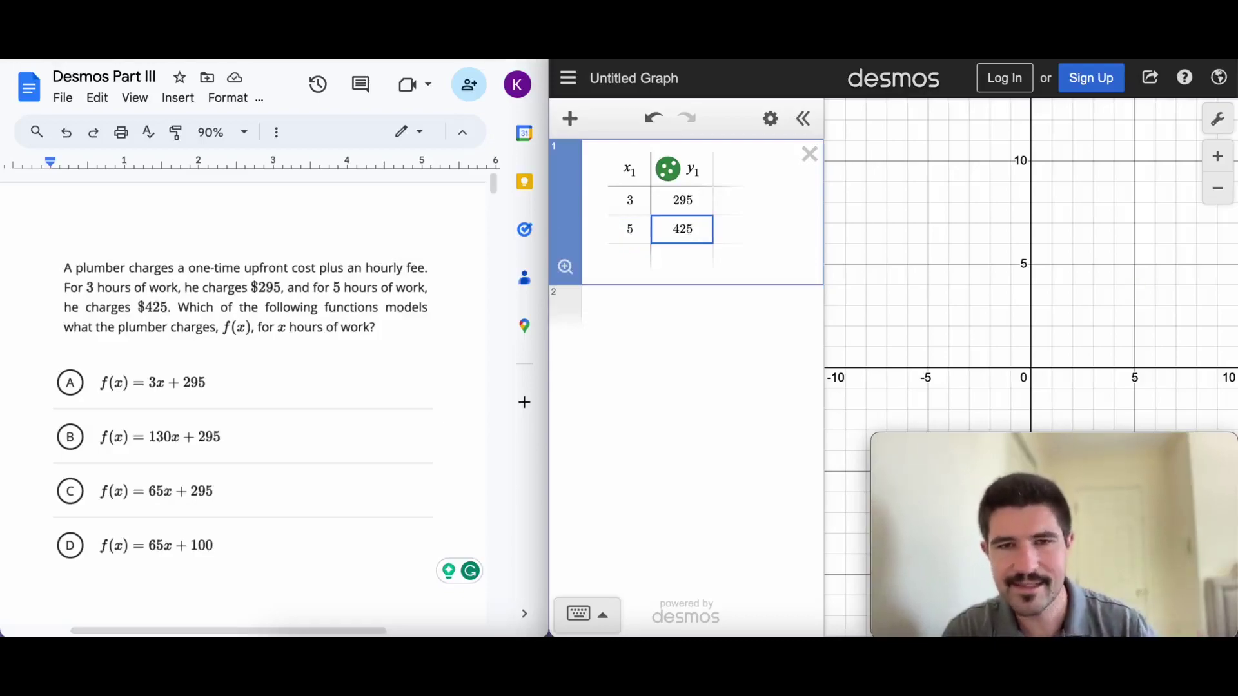
click(565, 267)
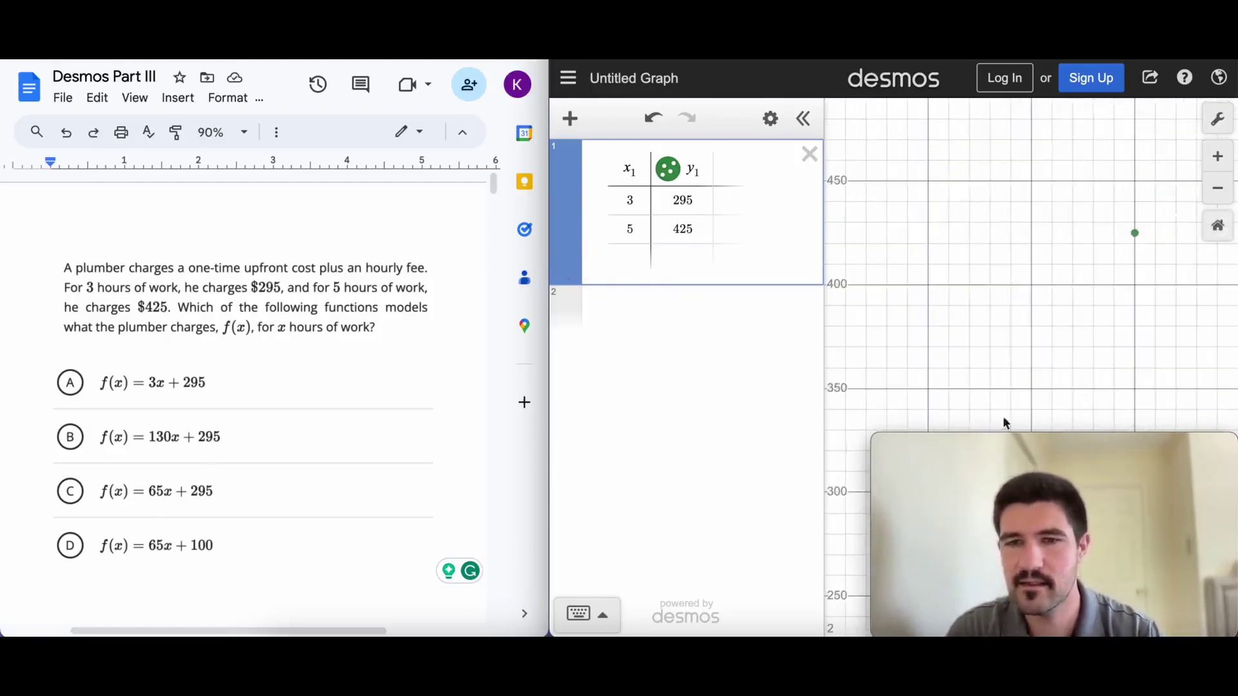
mouse_move(1055, 496)
drag(1055, 497, 512, 99)
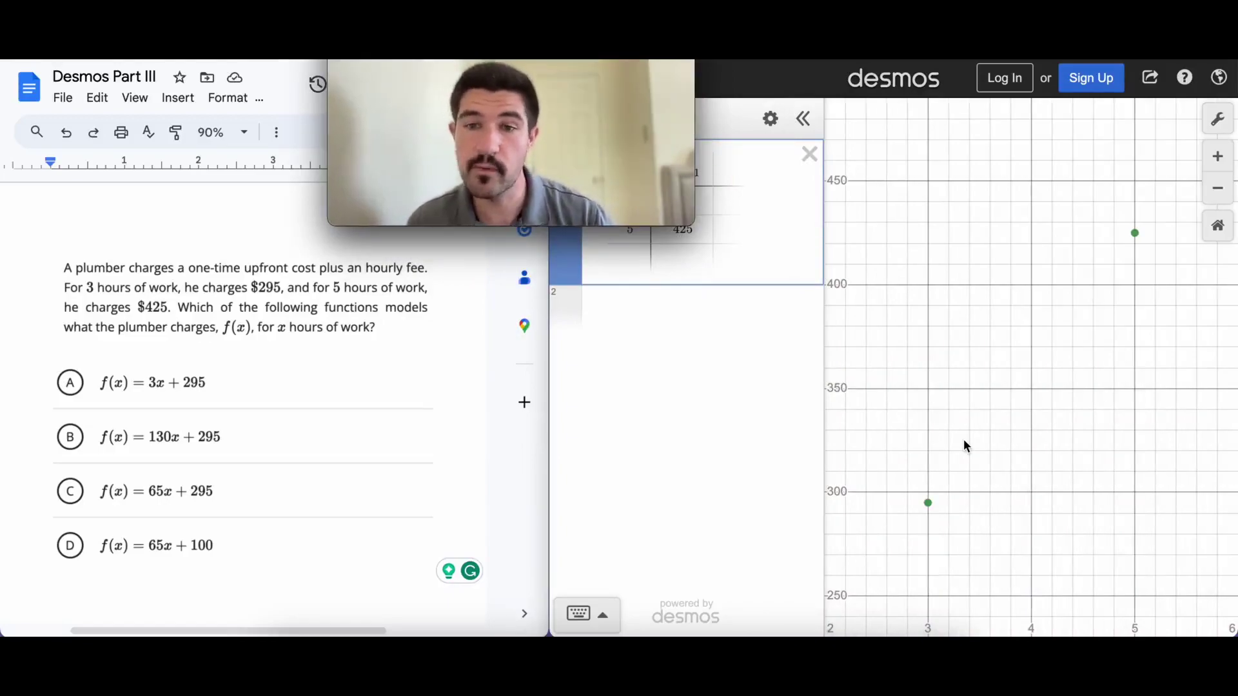
mouse_move(511, 168)
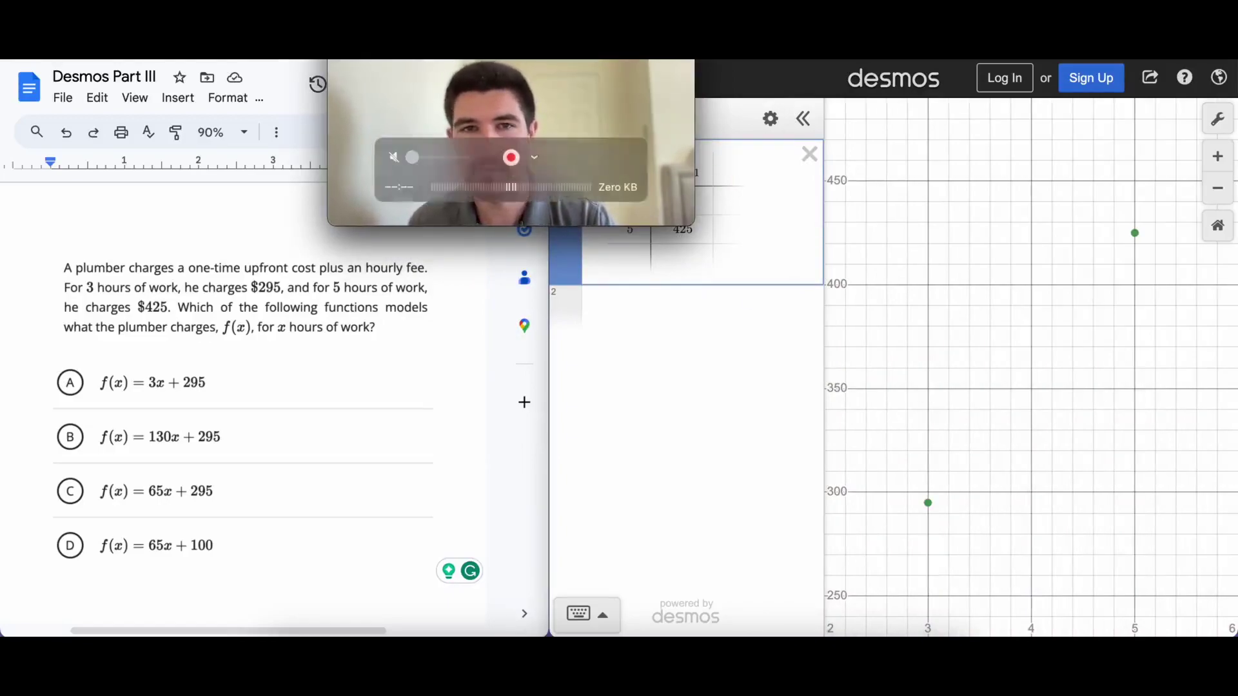
drag(608, 40, 1148, 443)
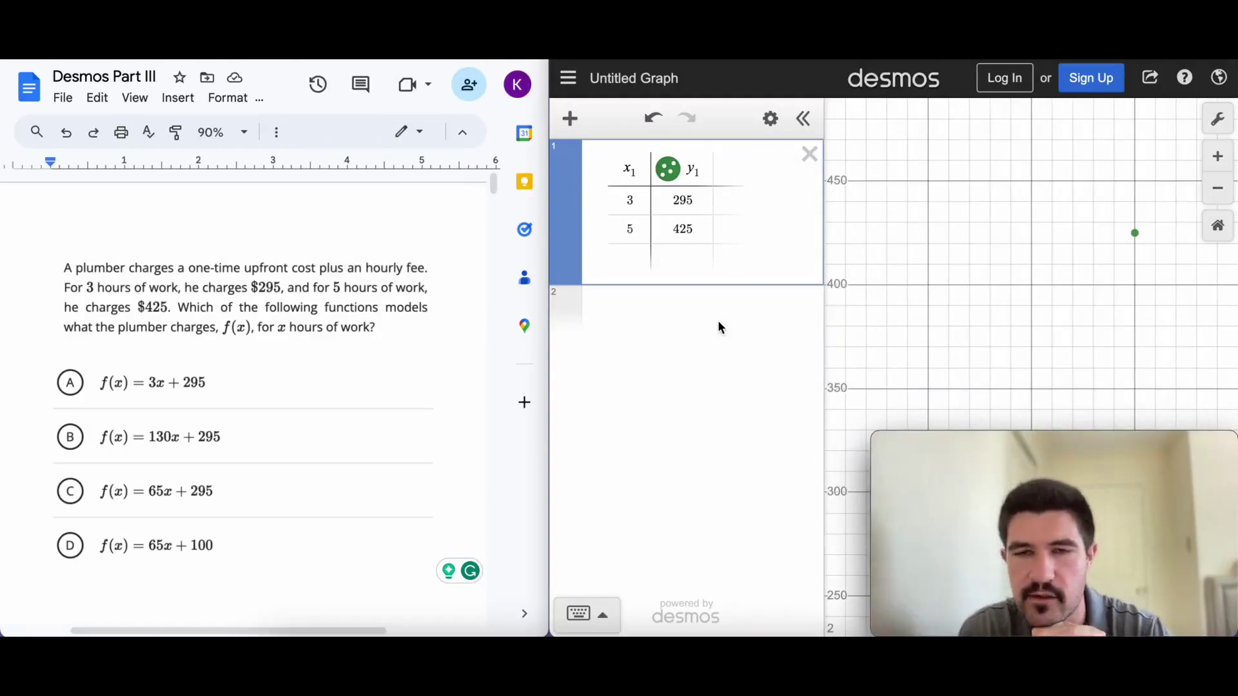
- Enter the linear regression y₁ ~ mx₁ + b below the table to fit its points
click(653, 307)
text(y_1)
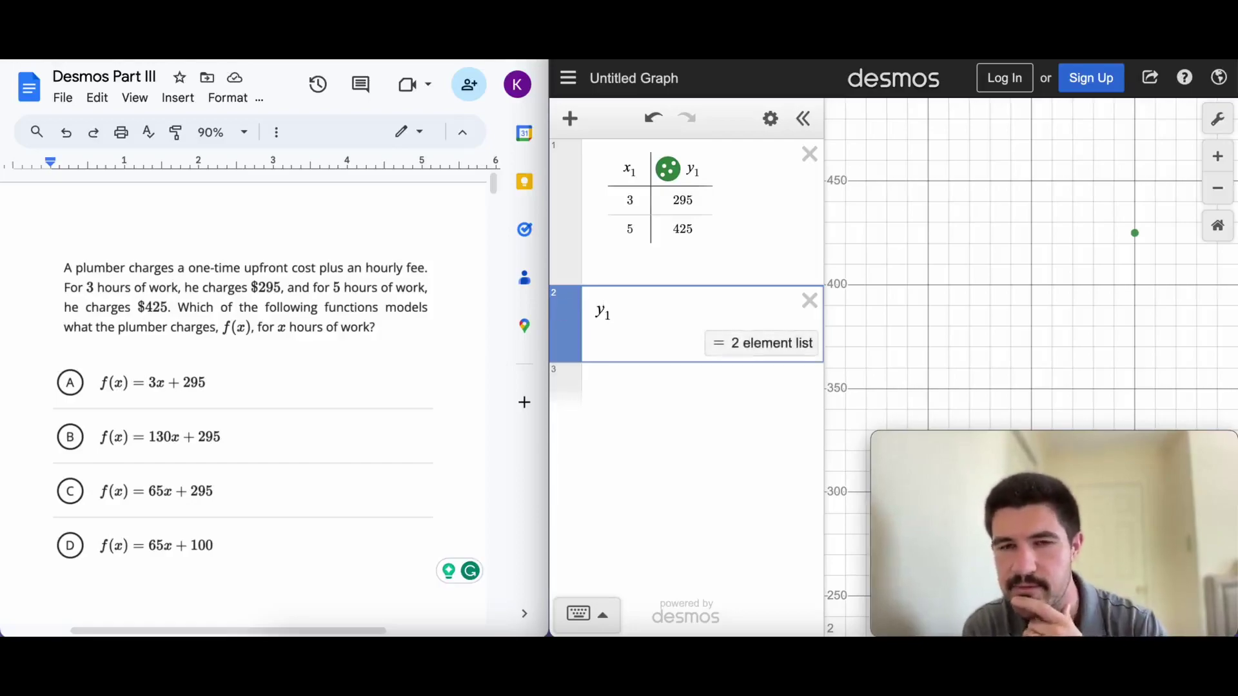
key(BackSpace)
key(BackSpace)
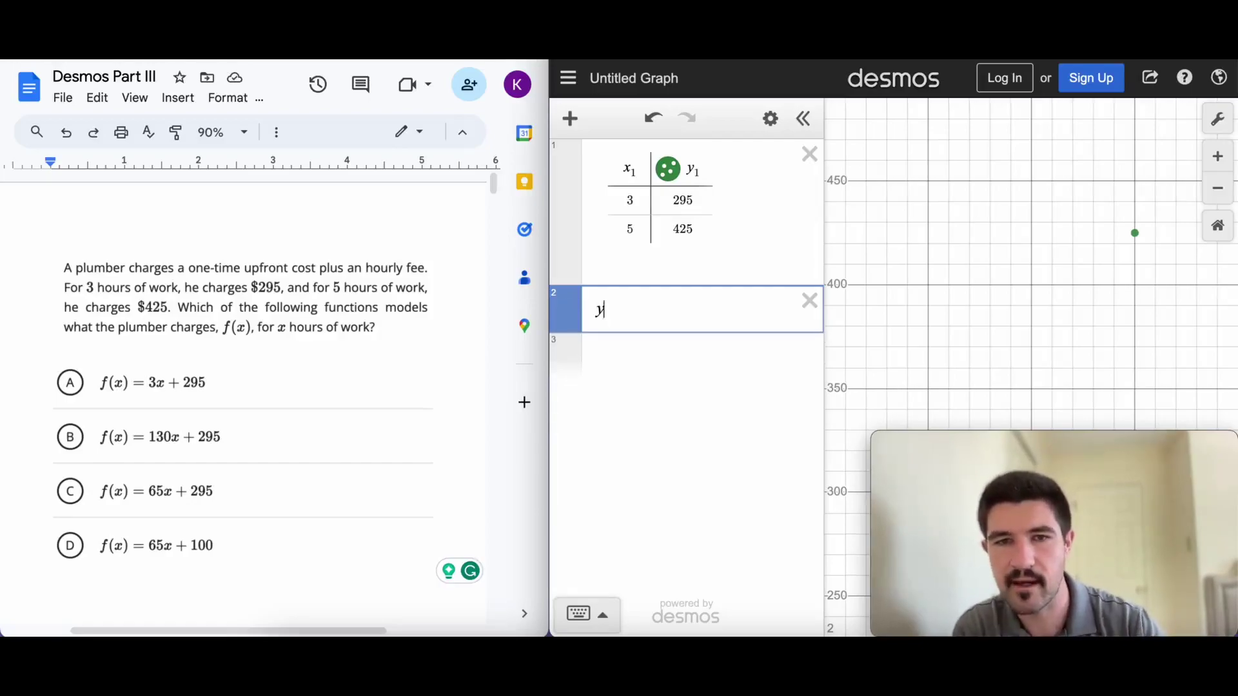
text(y_)
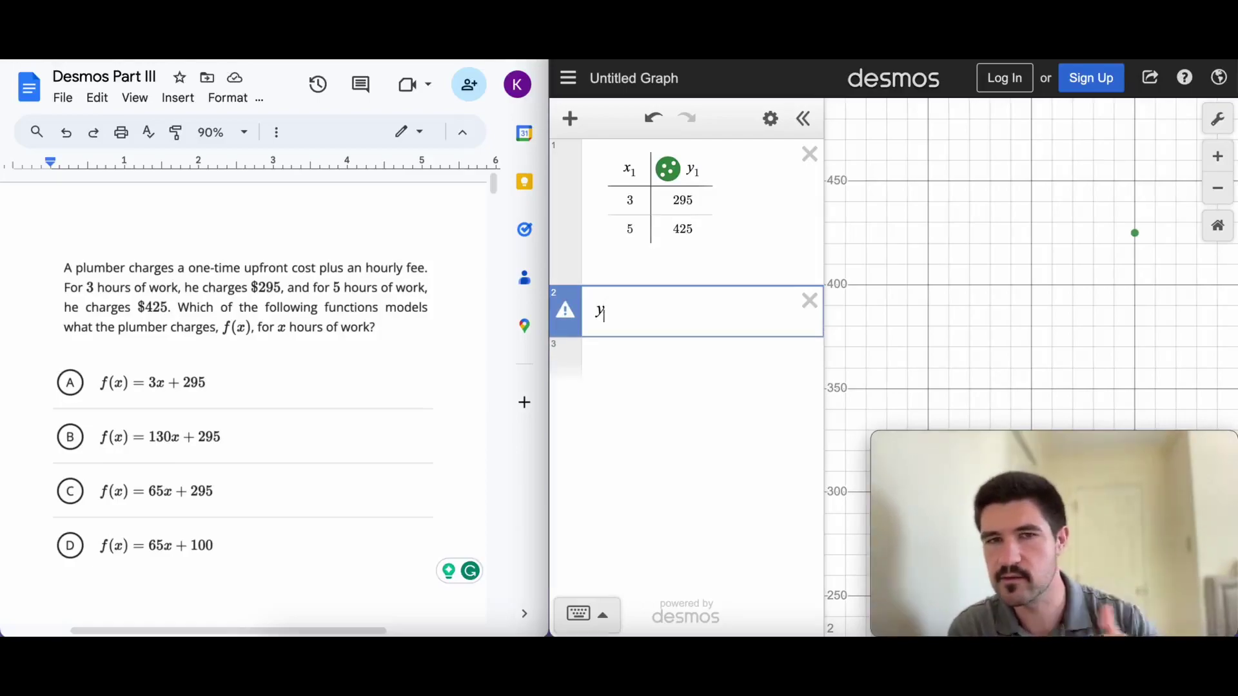
text(1)
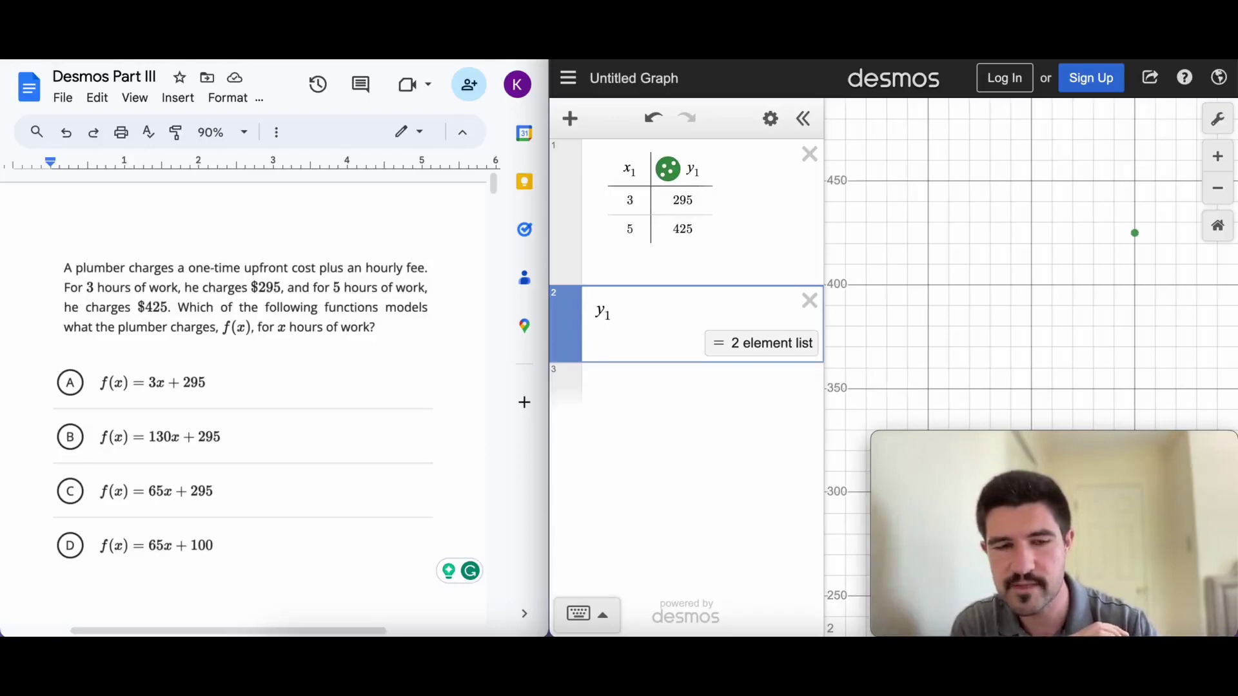
text(~)
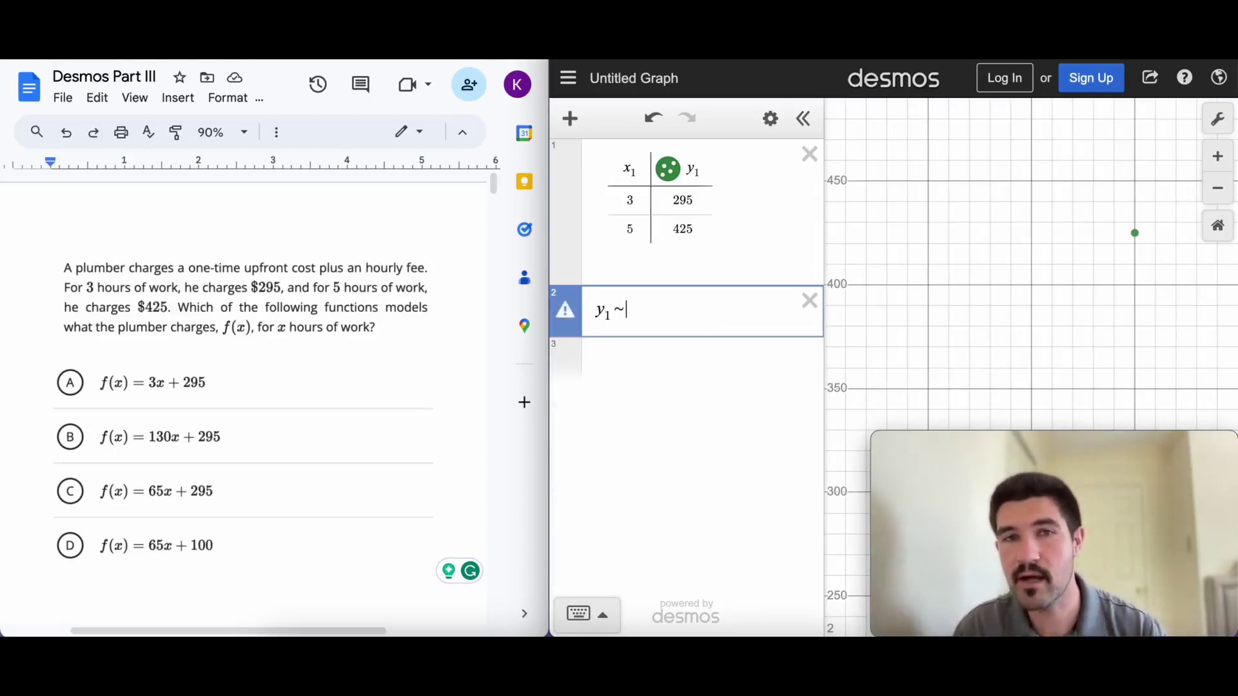
text(mx1)
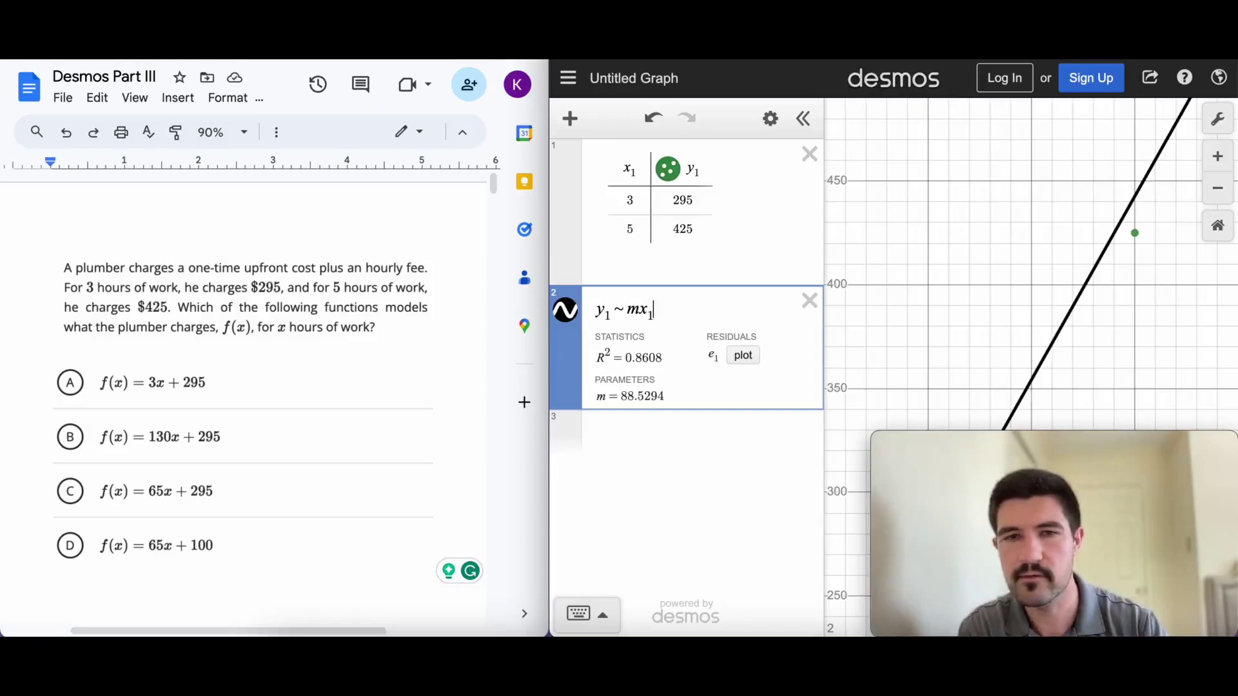
text(+b)
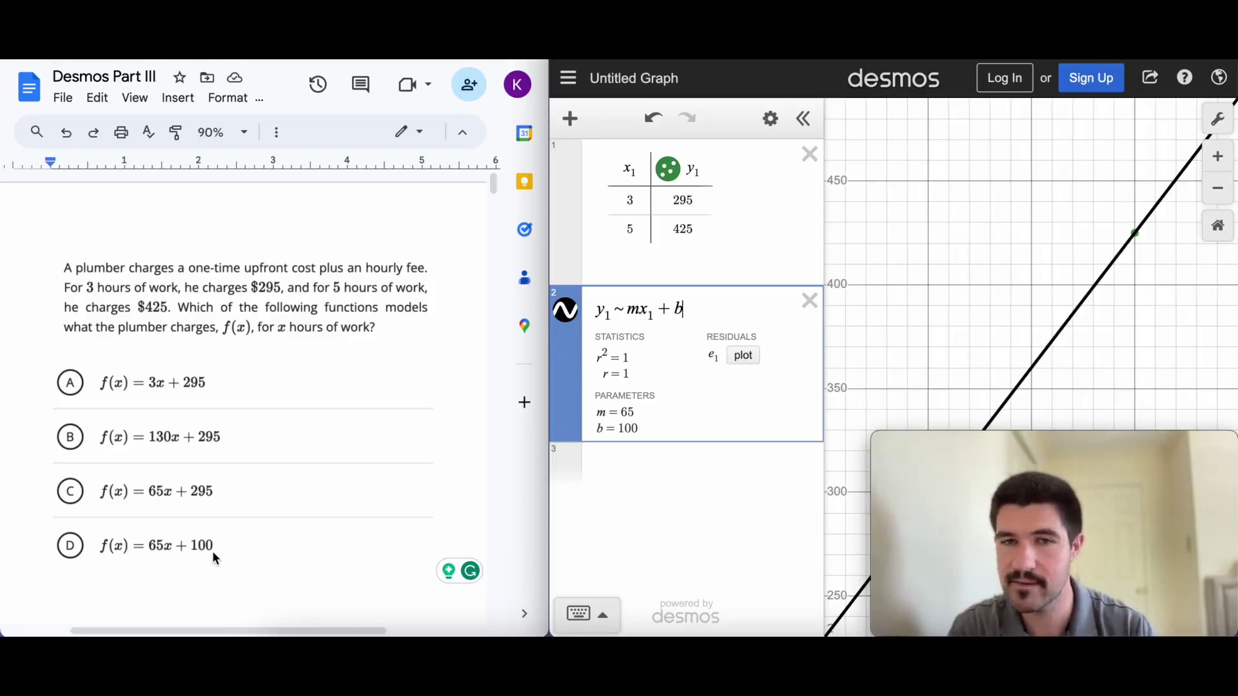
- Reload the graphing page to start a blank graph, and bring question 7 into view in the document
click(603, 313)
drag(608, 313, 697, 313)
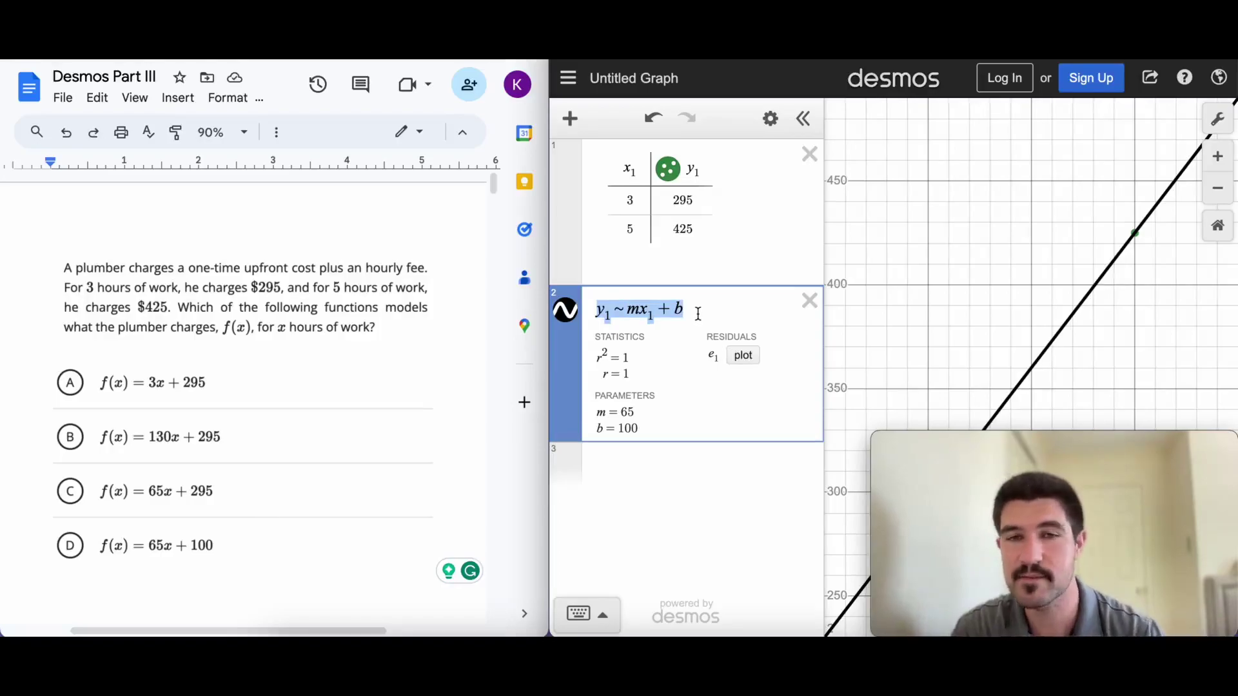
click(961, 188)
key(super+r)
key(Return)
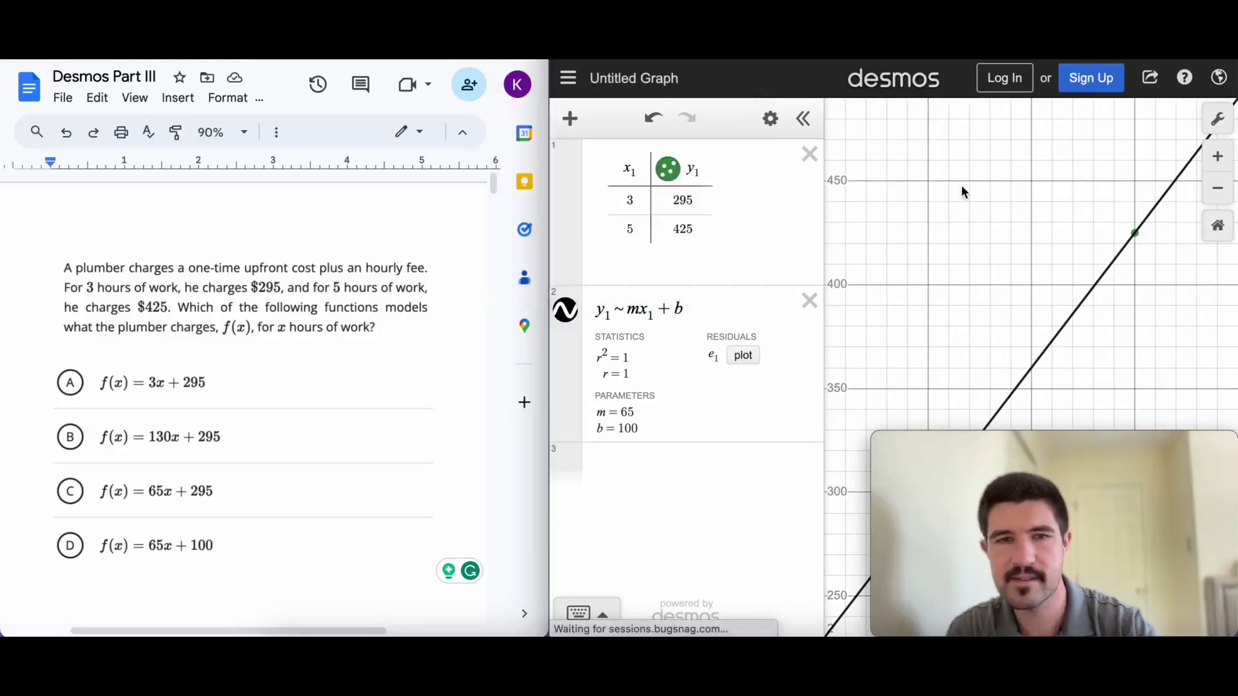
scroll(269, 393, down, 2)
scroll(271, 396, down, 6)
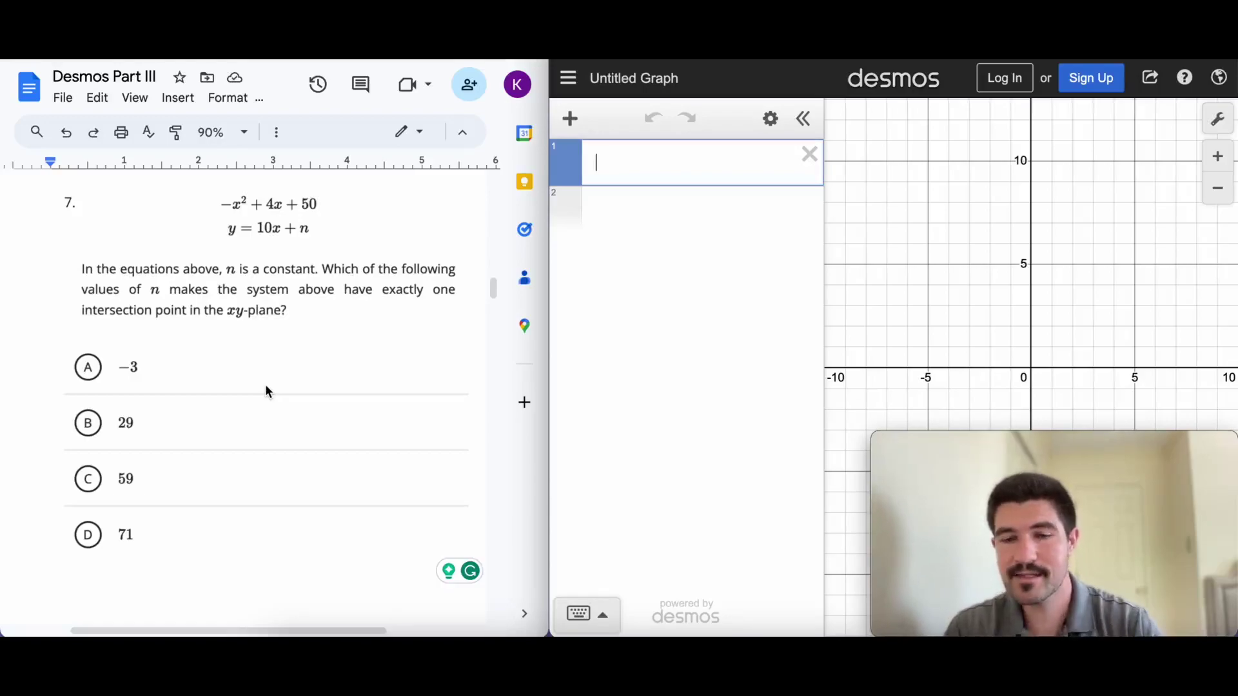
- Graph the quadratic −x² + 4x + 50 and zoom out until its vertex is in view
text(-x^2)
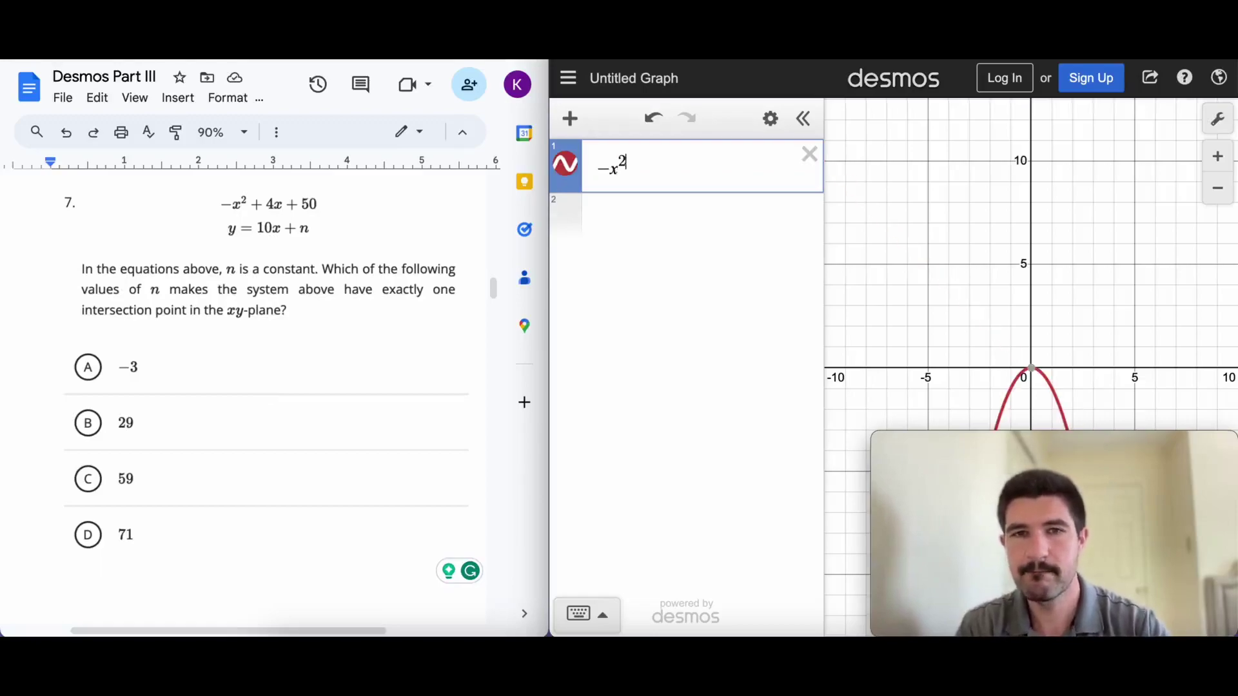
key(Right)
text(+4x+50)
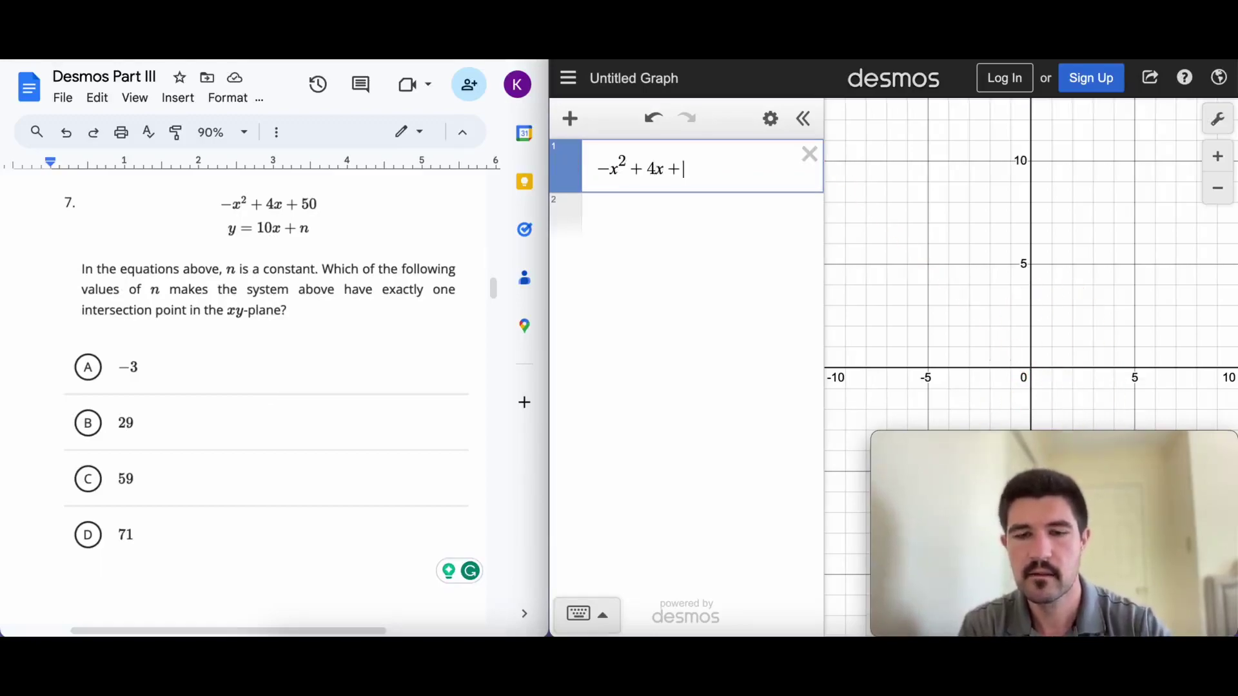
click(1212, 187)
click(1216, 188)
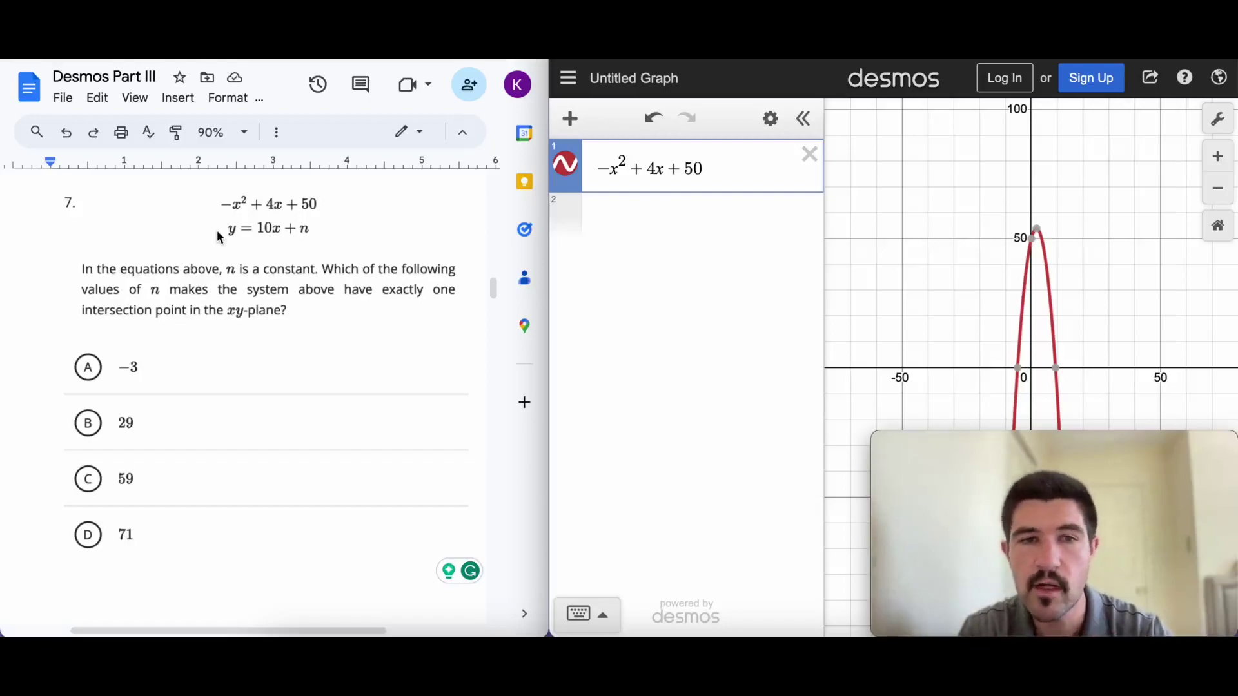
- Enter y = 10x + n as the second expression and add a slider for n
click(613, 222)
text(y = 10x )
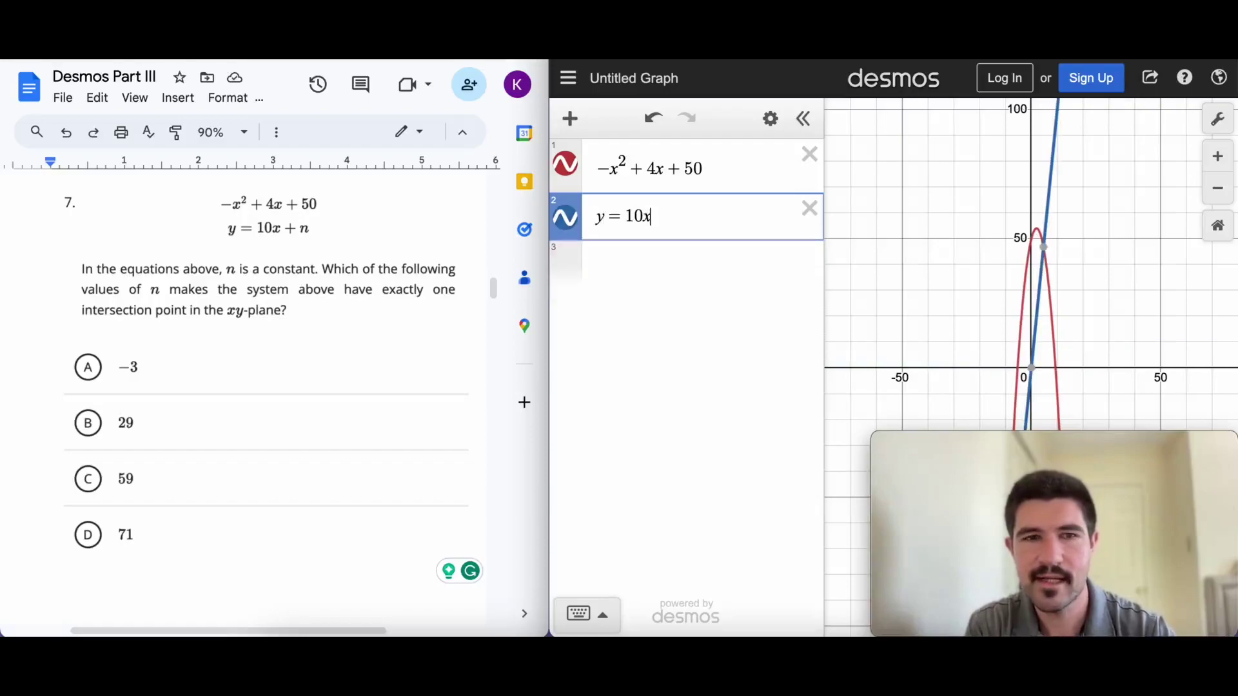
text(+ n)
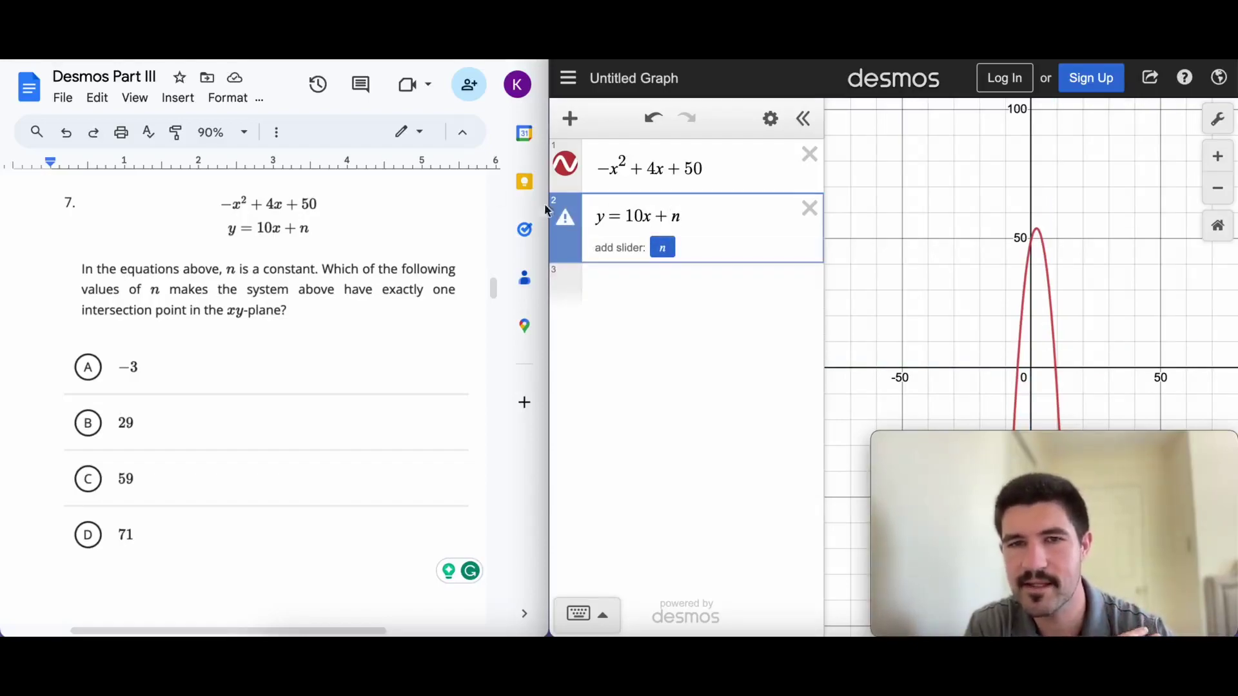
click(664, 250)
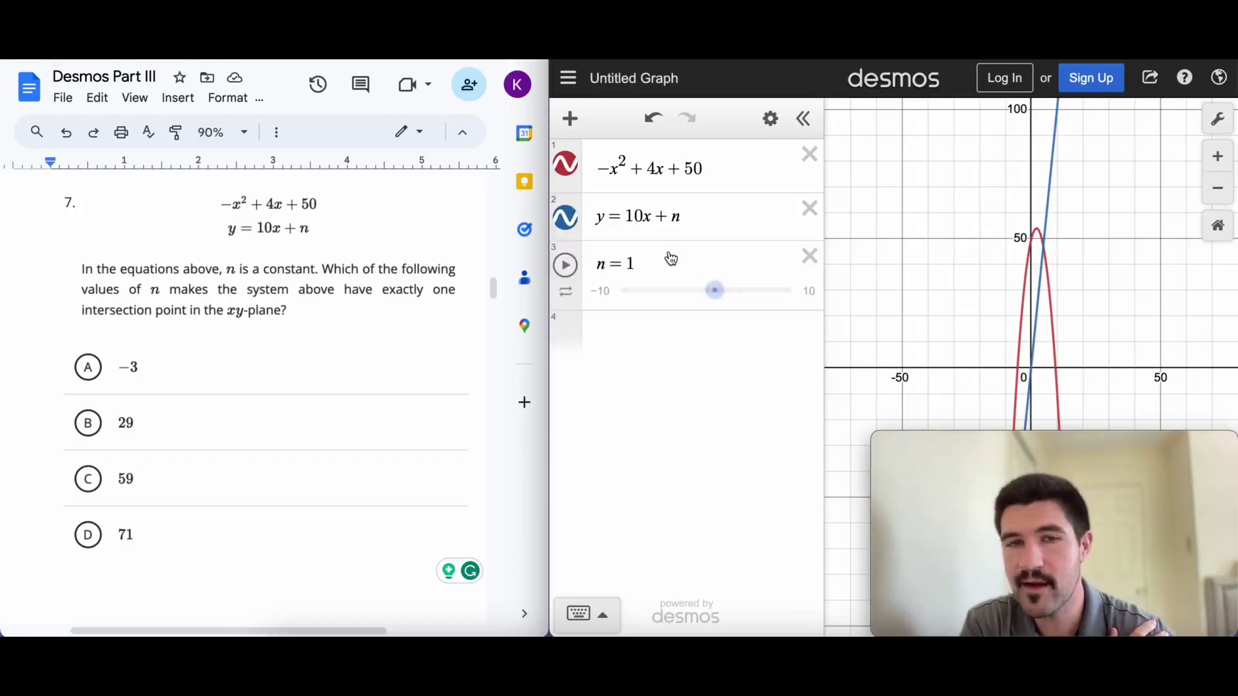
- Limit the n slider to the range from −3 to 71
drag(715, 291, 652, 307)
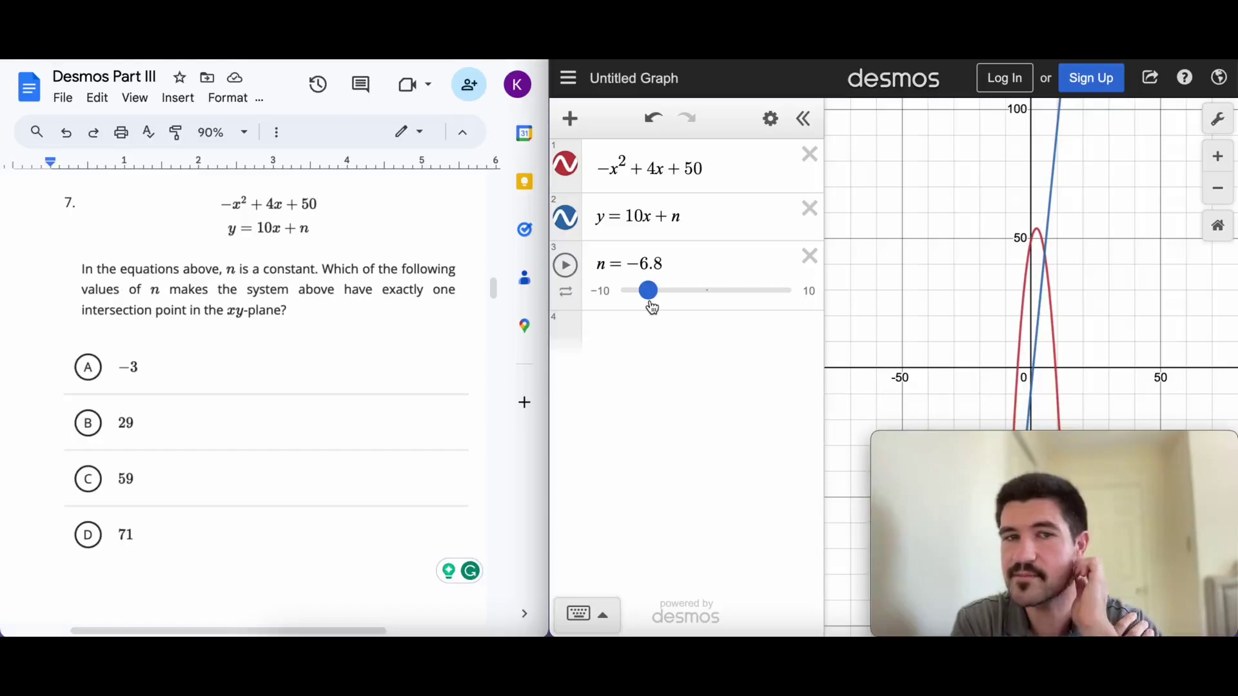
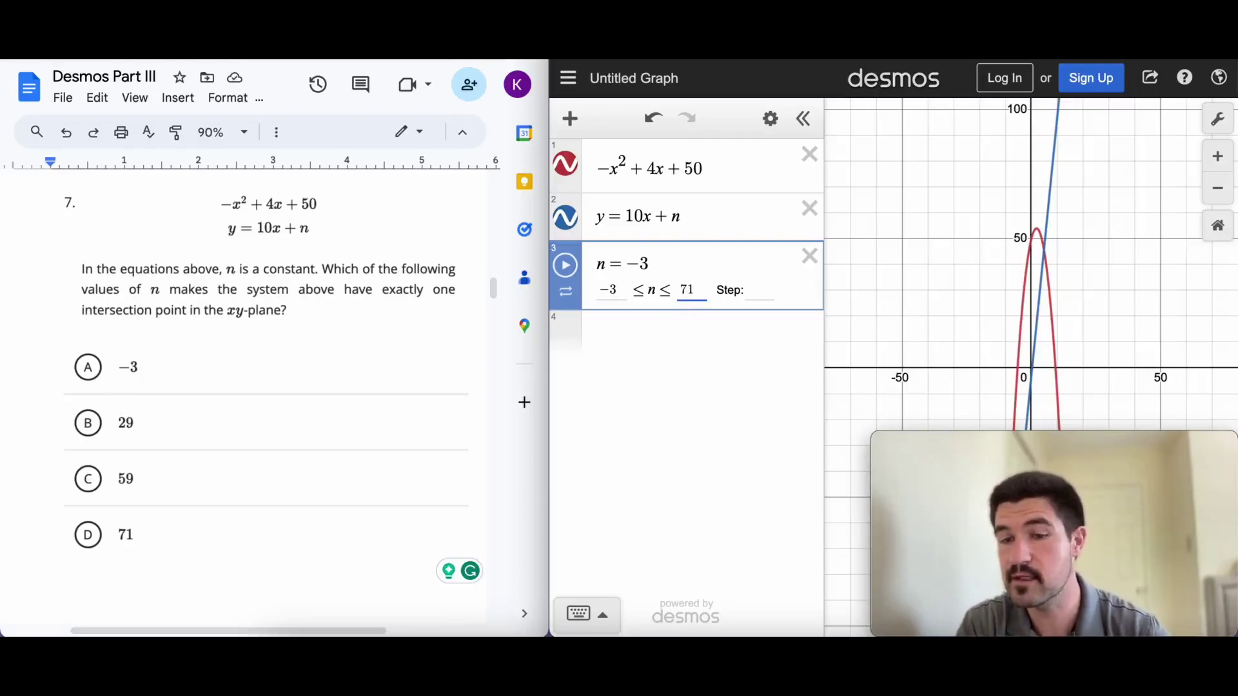
key(Return)
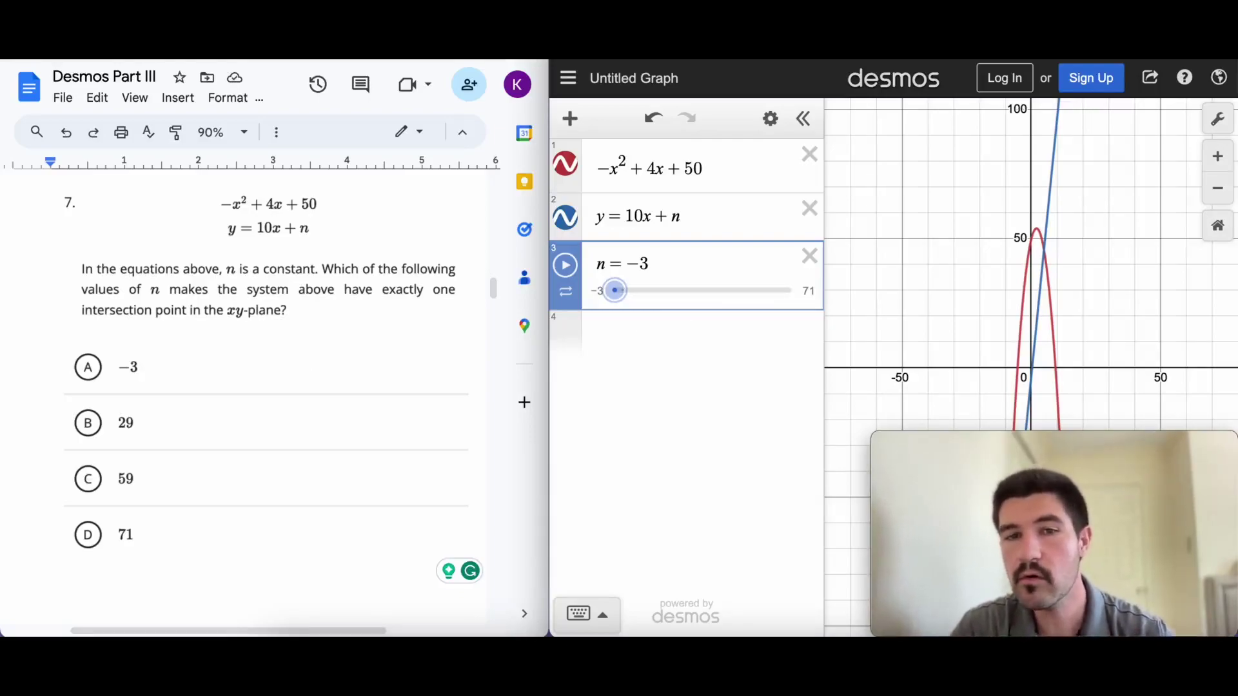
- Set n to 29 to test answer choice B against the parabola
click(653, 269)
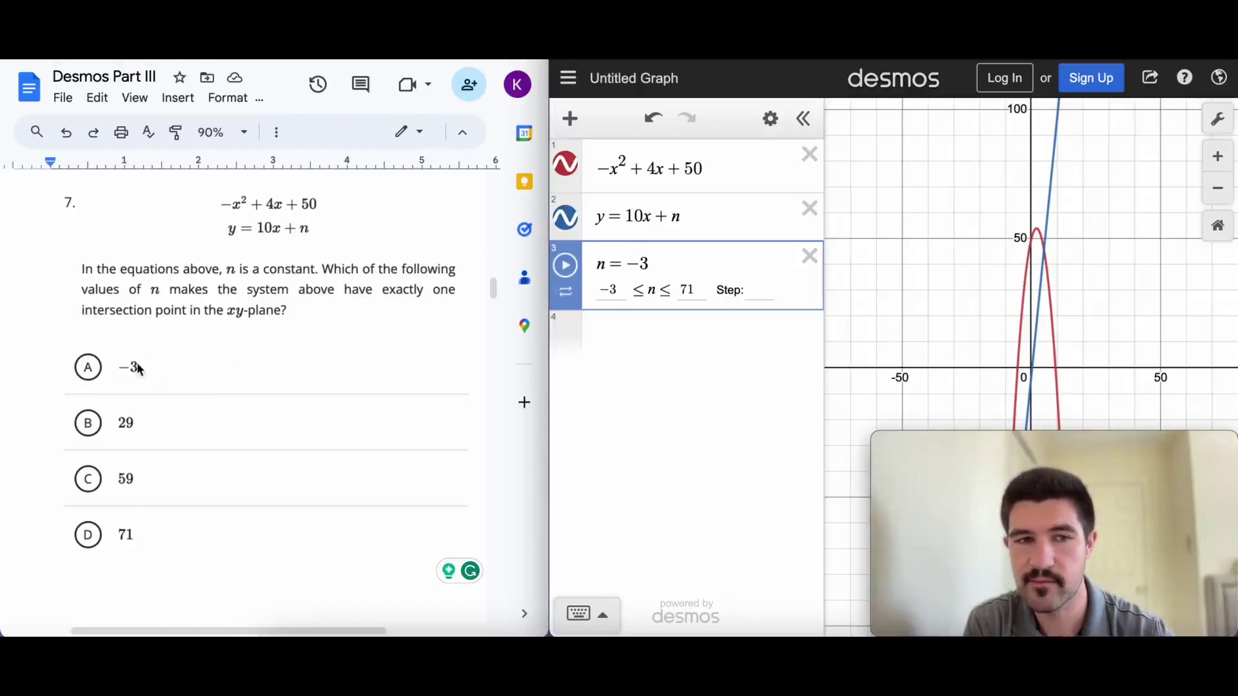
key(BackSpace)
key(BackSpace)
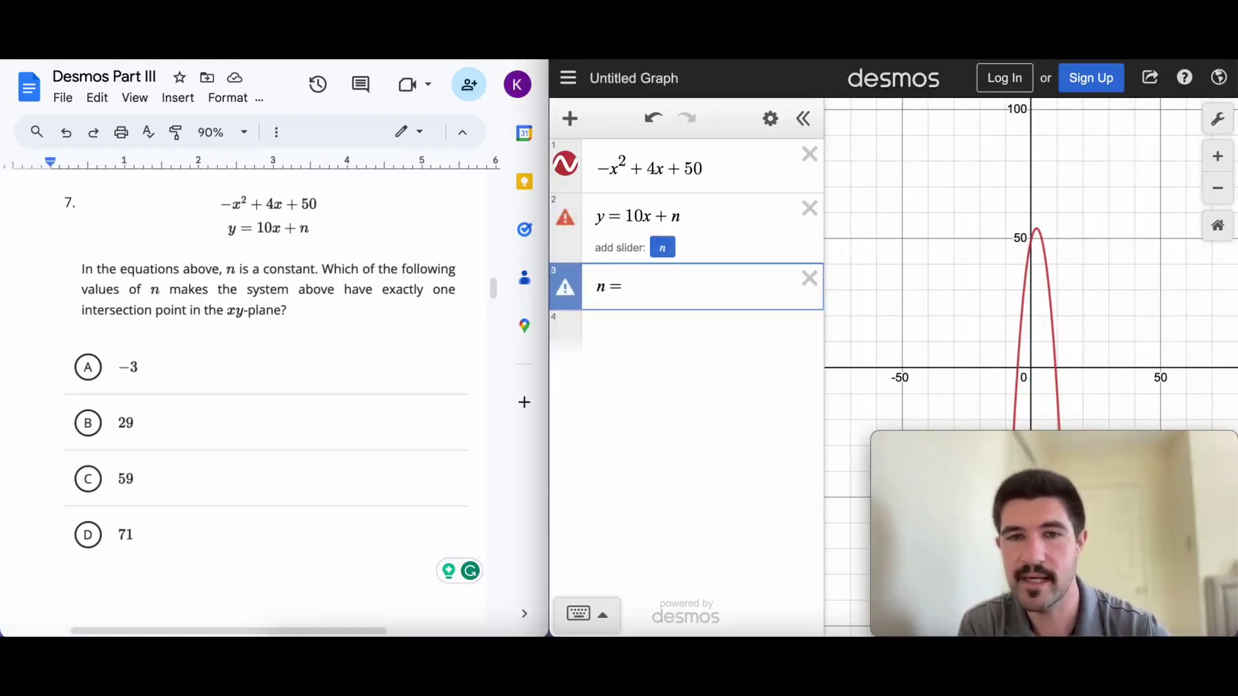
text(29)
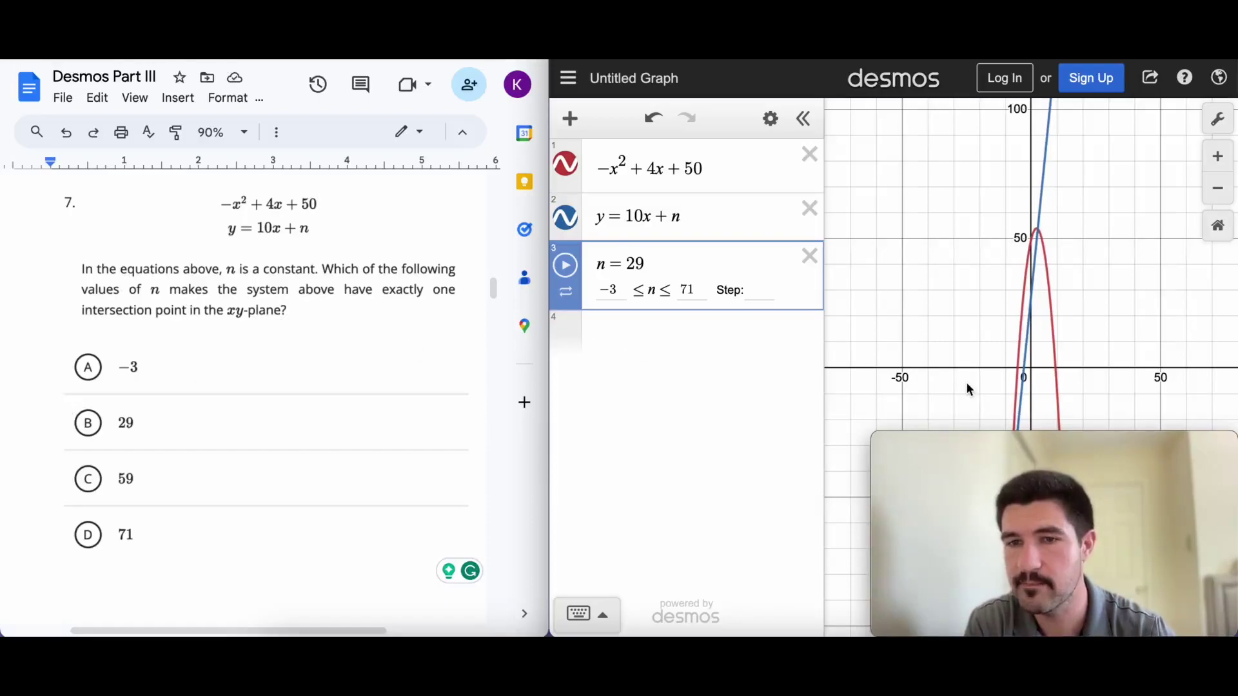
drag(967, 443, 647, 445)
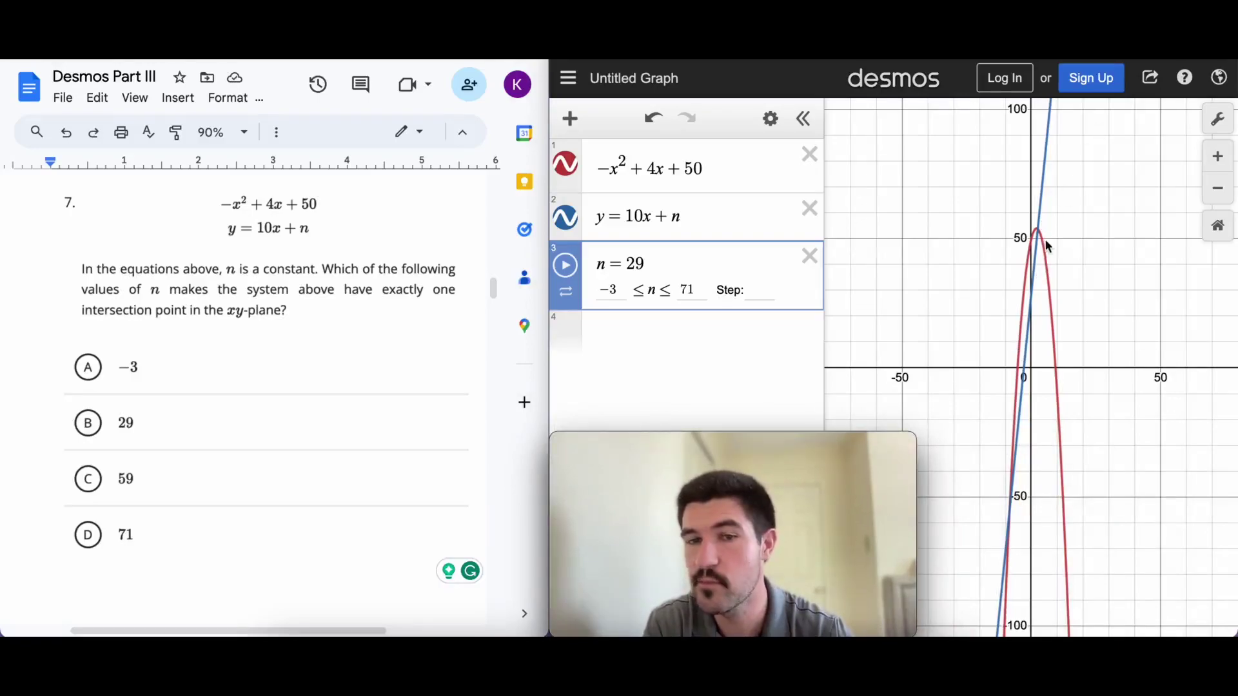
- Set n to 59 and zoom in to inspect the point where the line meets the parabola
click(655, 257)
key(BackSpace)
key(BackSpace)
text(59)
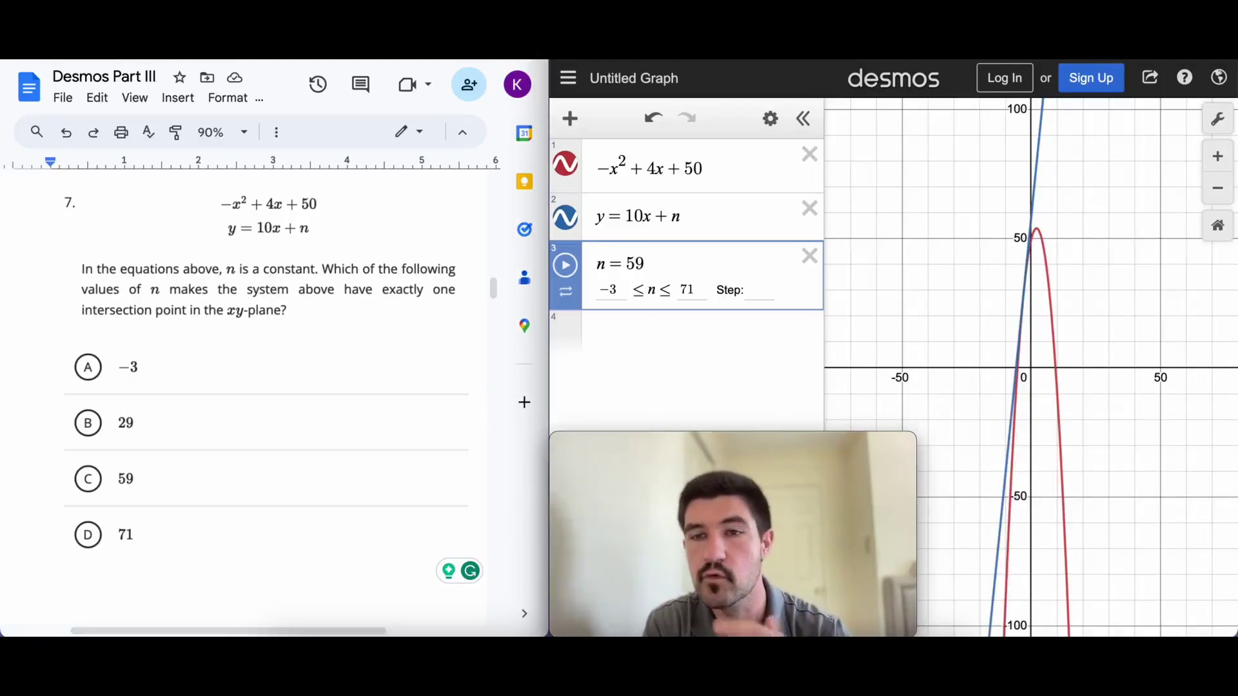
click(1222, 161)
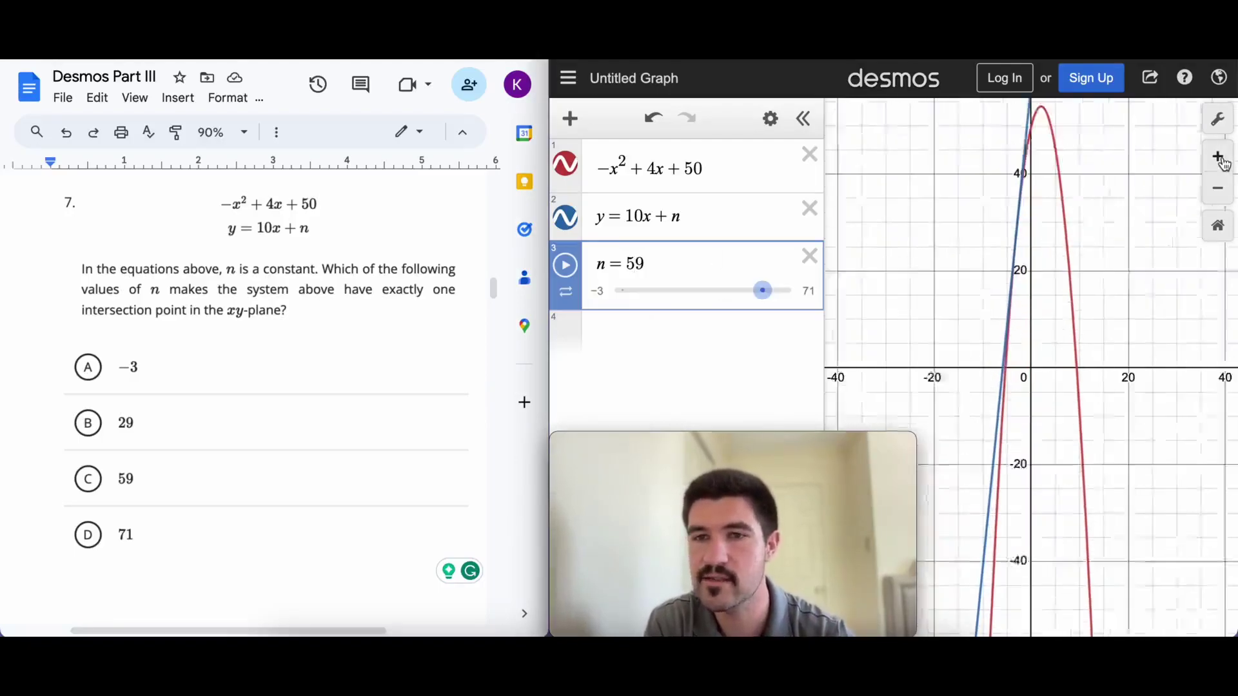
click(1015, 218)
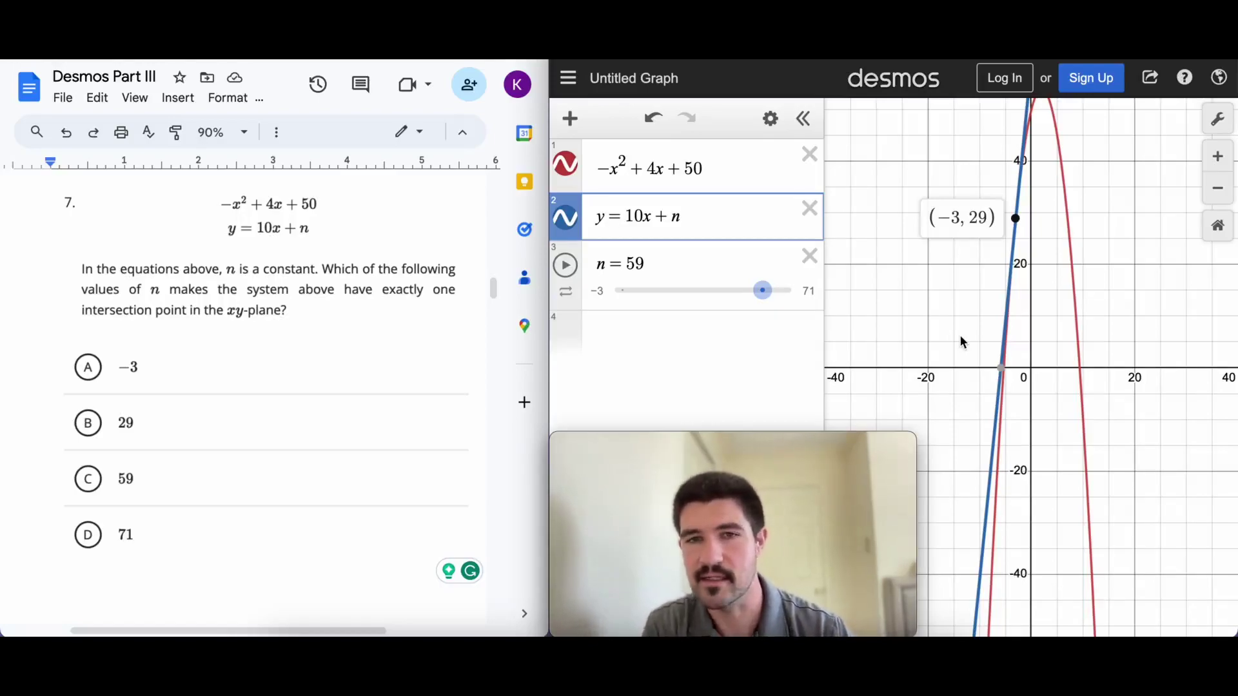
- Delete the n slider and replace n in y = 10x + n directly with 29, then with 59
click(809, 256)
click(703, 216)
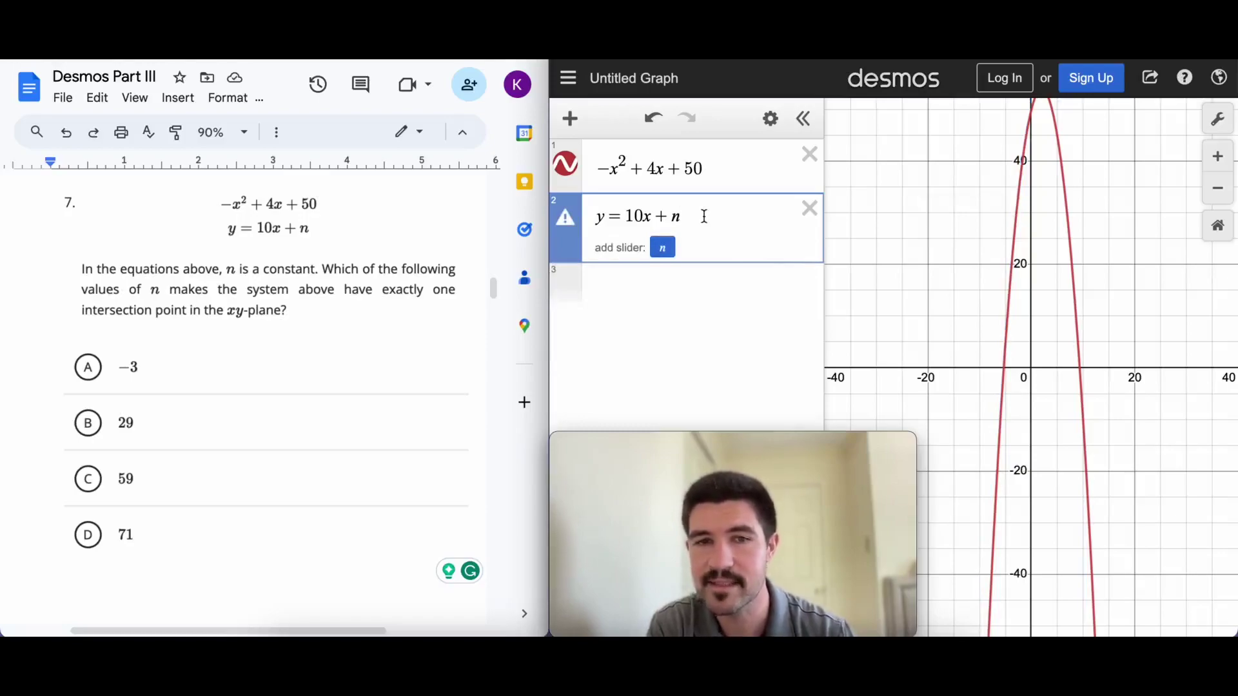
key(BackSpace)
text(29)
key(BackSpace)
key(BackSpace)
text(59)
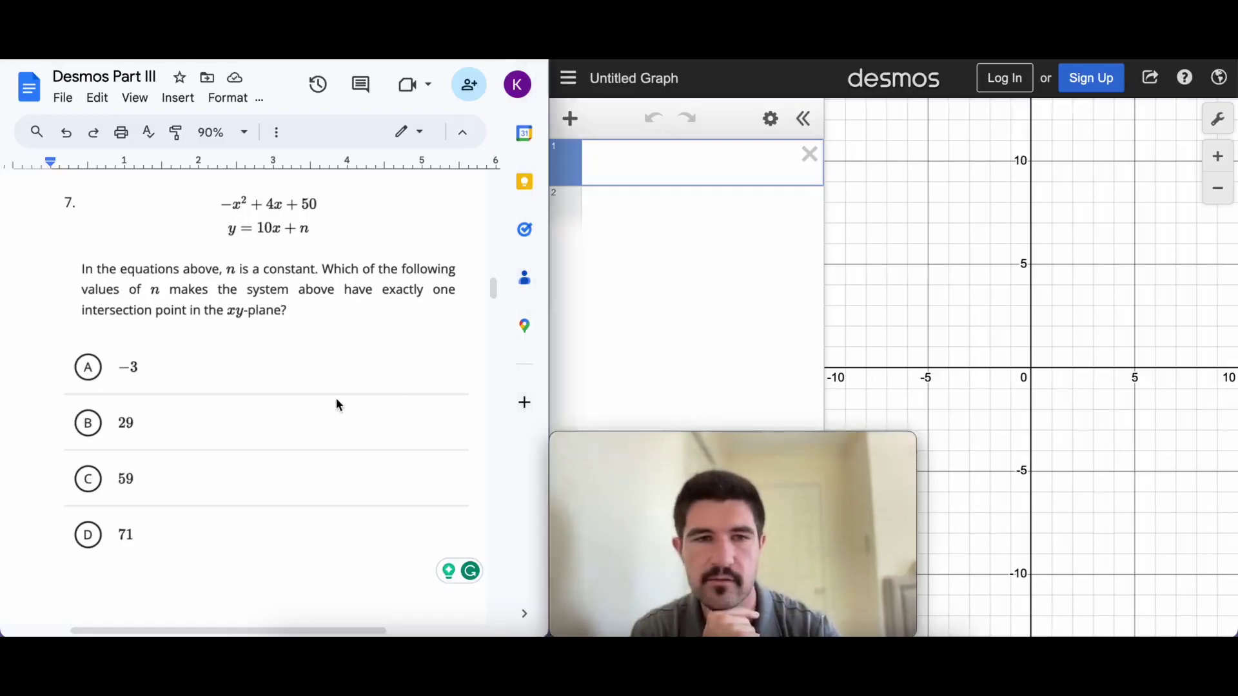
- Go to the question about the function g and enter g(x) = 5(2)^x as the first expression
scroll(337, 399, down, 10)
scroll(336, 404, up, 1)
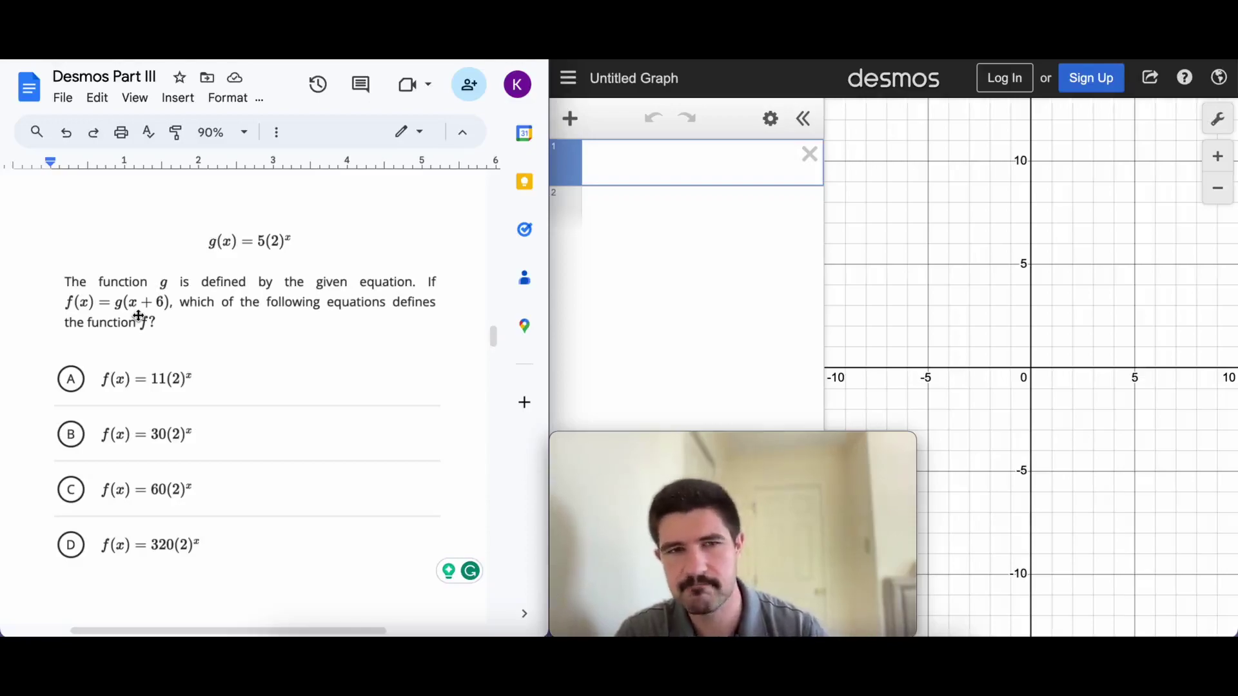
click(637, 149)
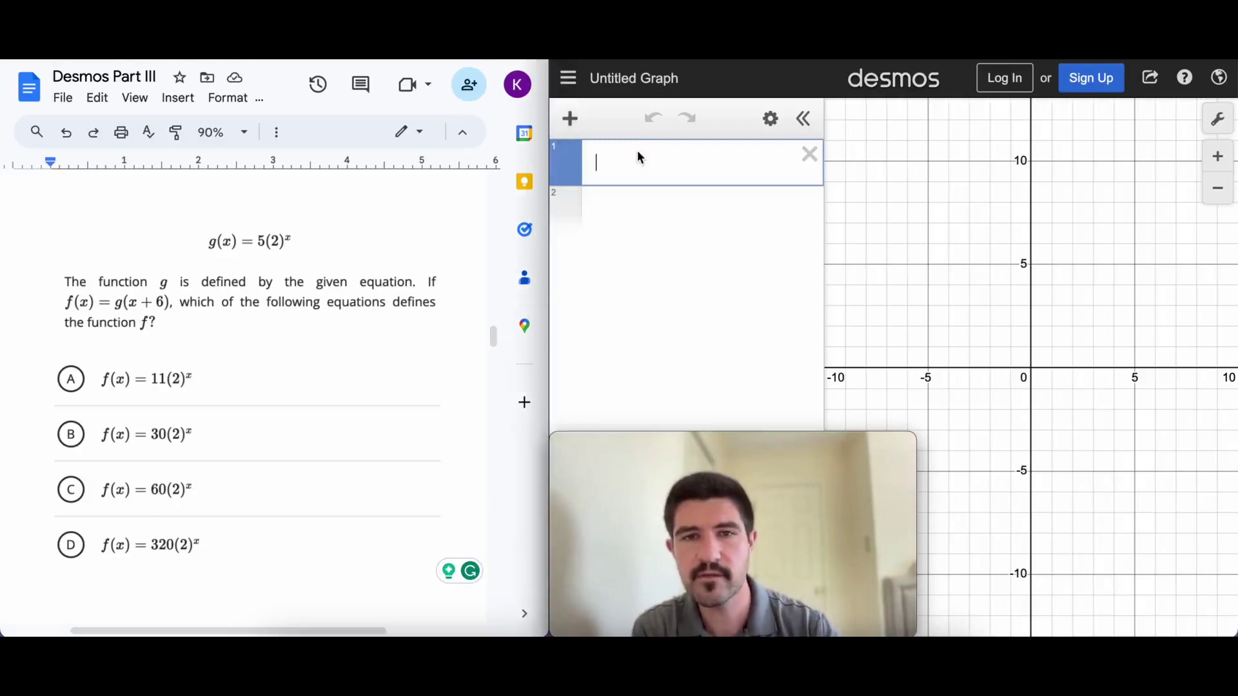
text(g9)
key(BackSpace)
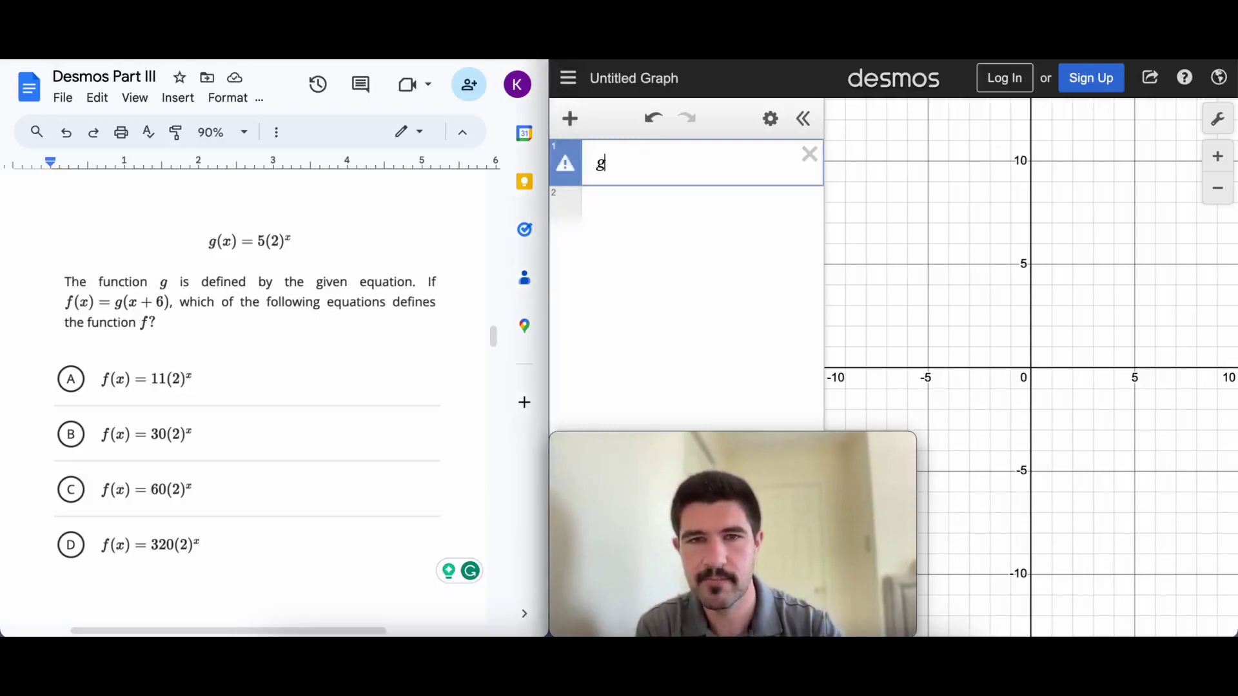
text((x)=)
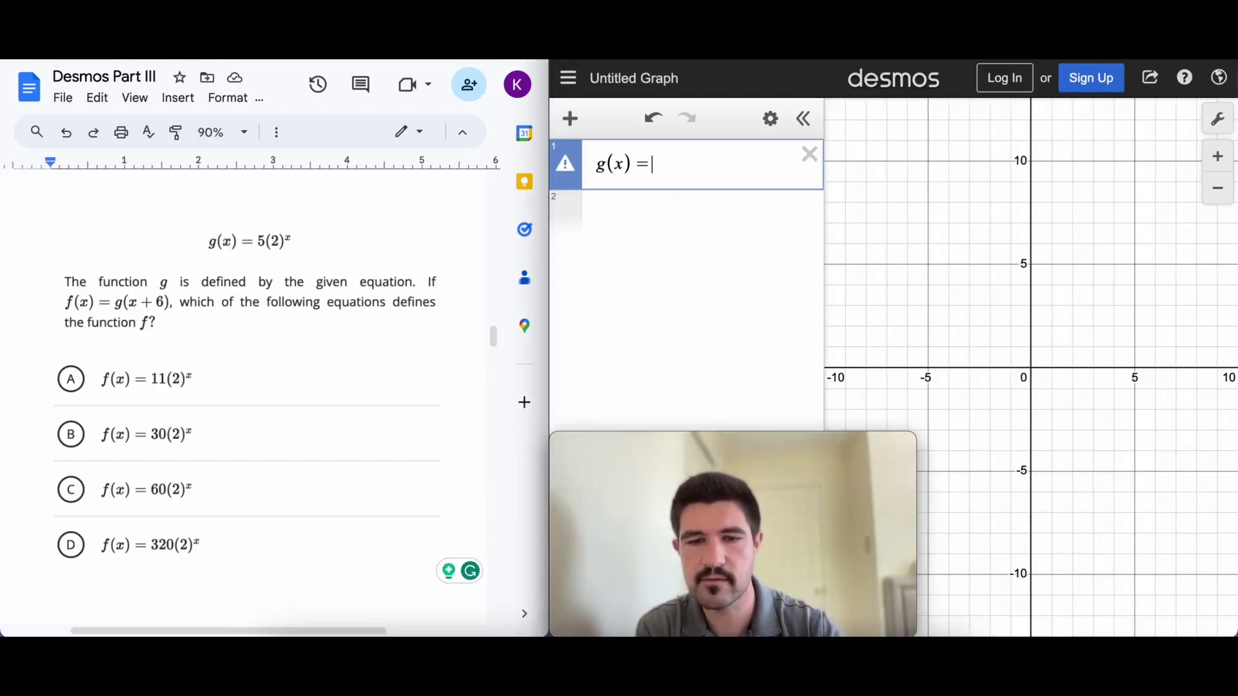
text(5(2)^x)
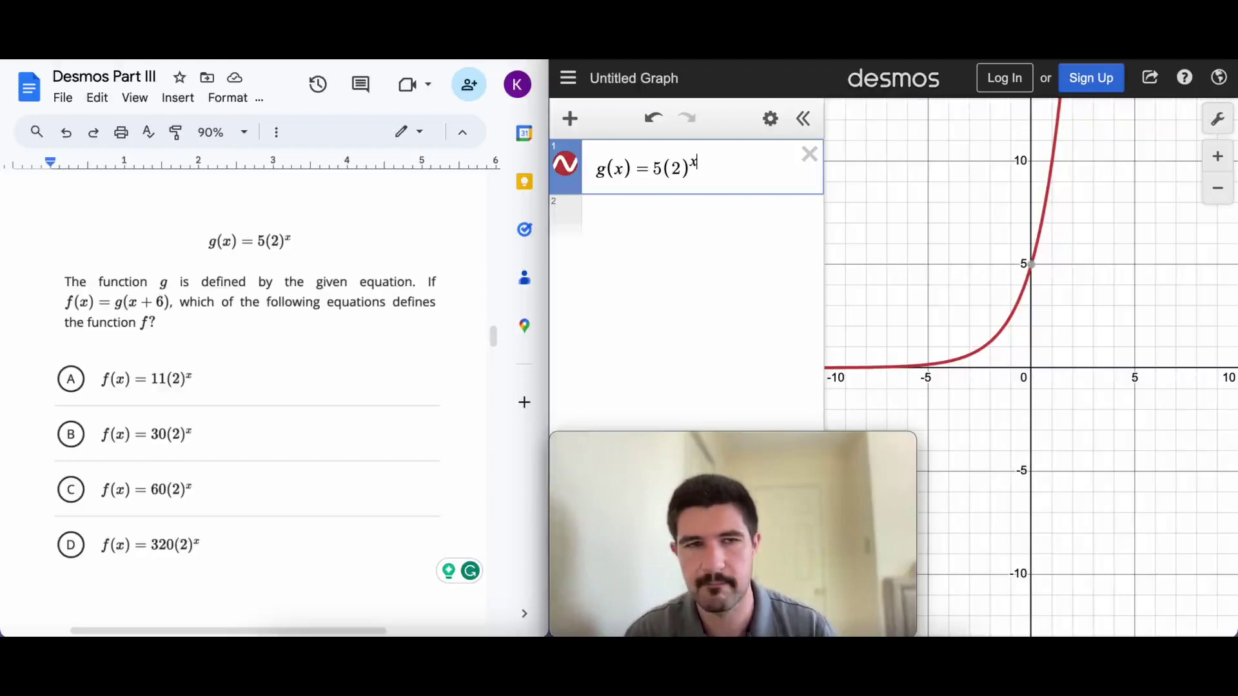
- Define f(x) = g(x + 6) as the second expression
click(612, 222)
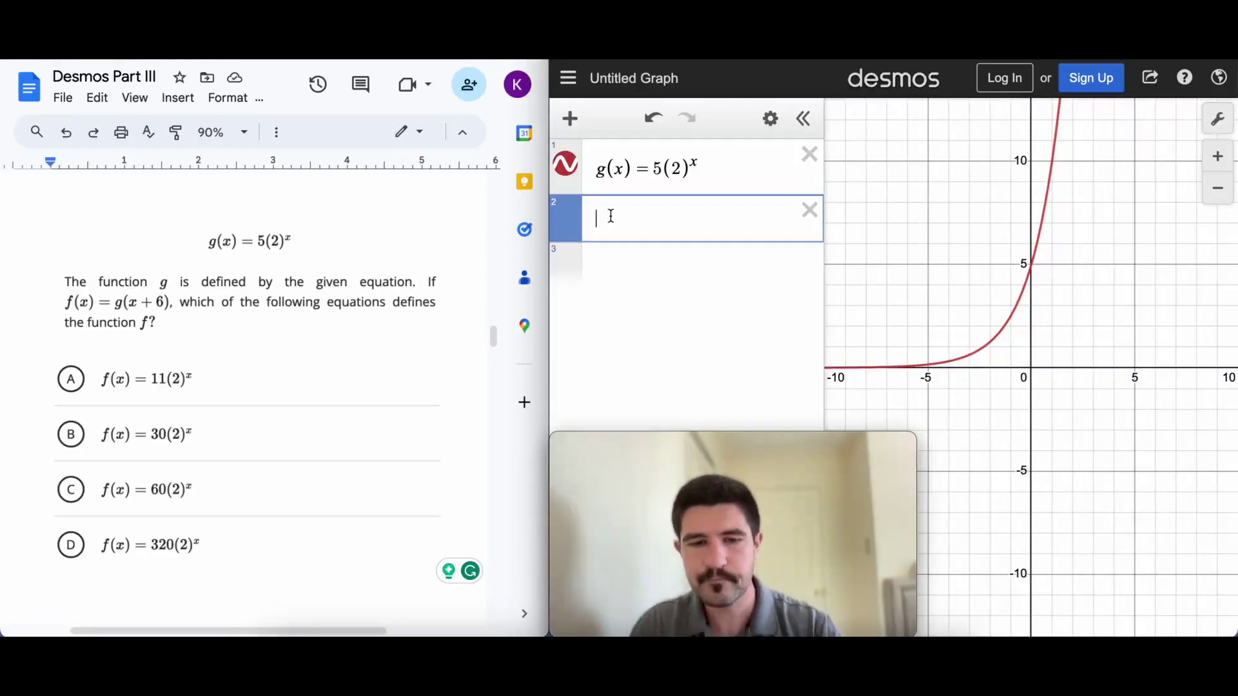
text(f(x))
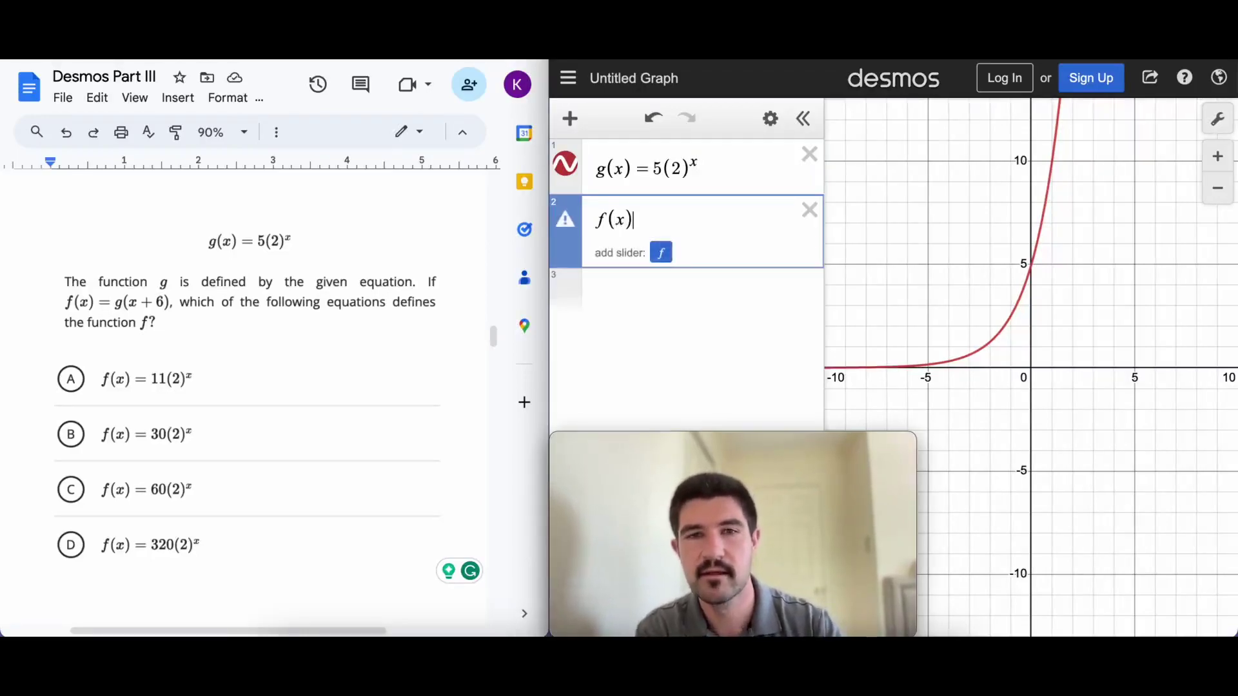
text(=g(x+6)
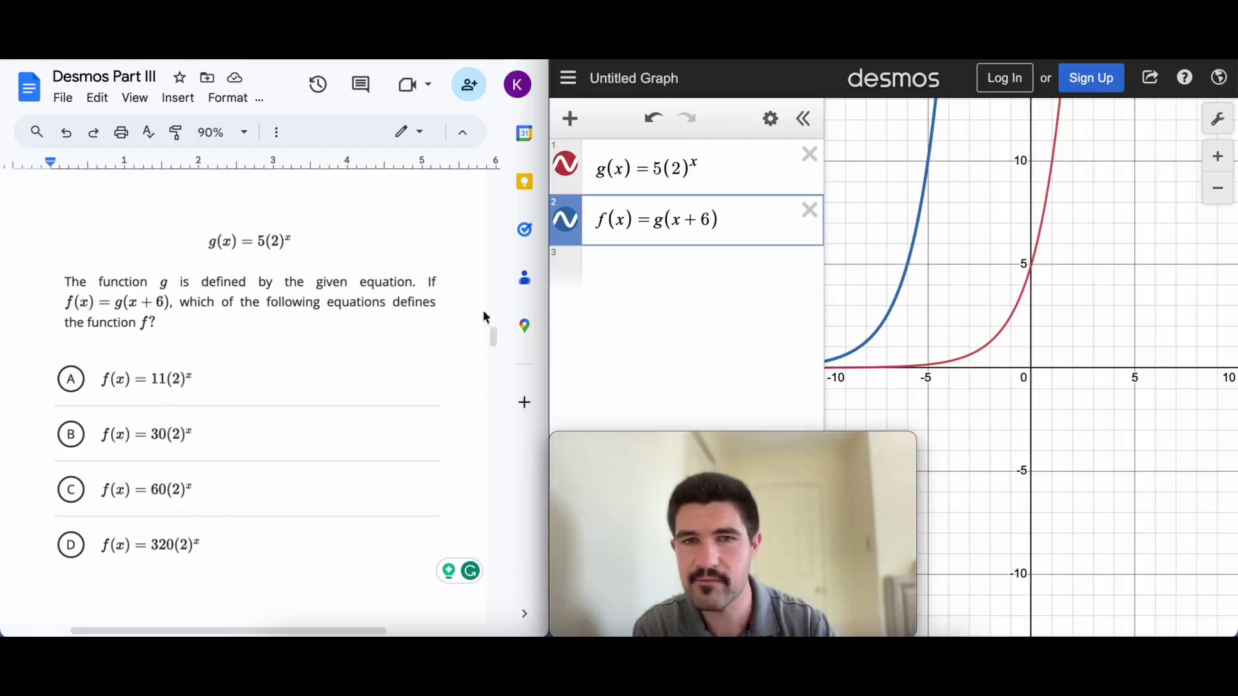
- Toggle the g(x) curve's visibility and leave it hidden so only f(x) is plotted
click(566, 165)
click(564, 165)
click(565, 164)
click(565, 165)
click(565, 165)
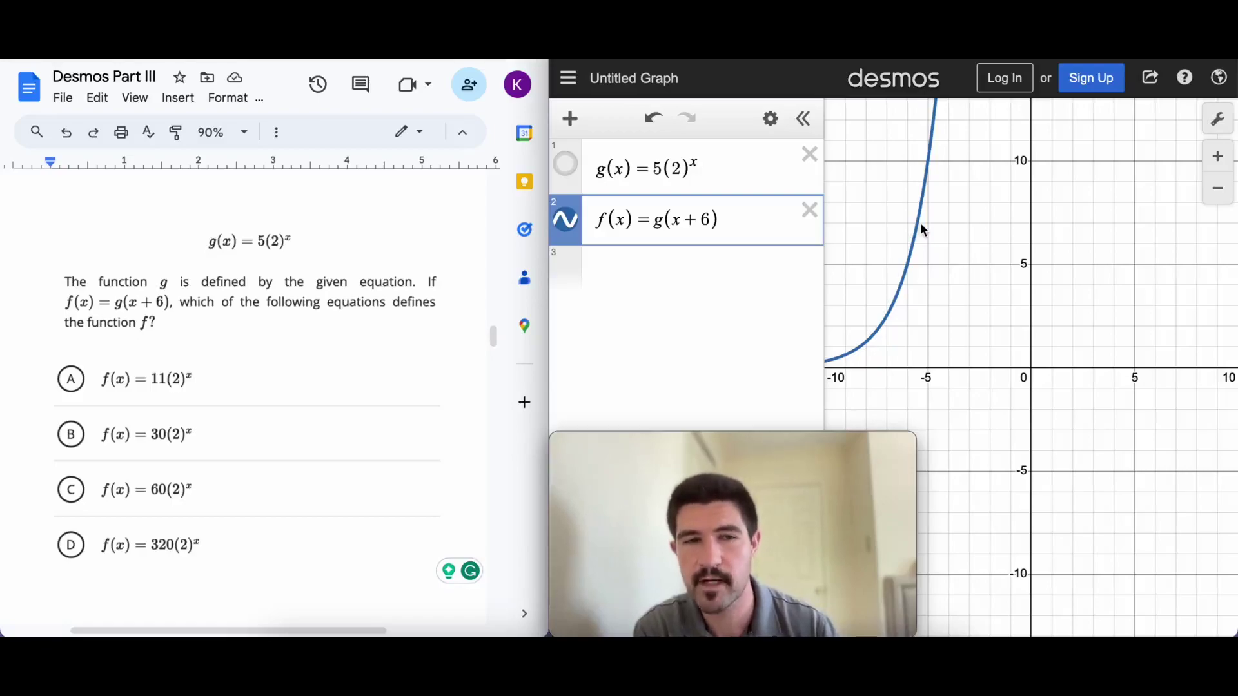
- Enter 11(2)^x as the third expression to compare answer choice A with f(x)
click(667, 270)
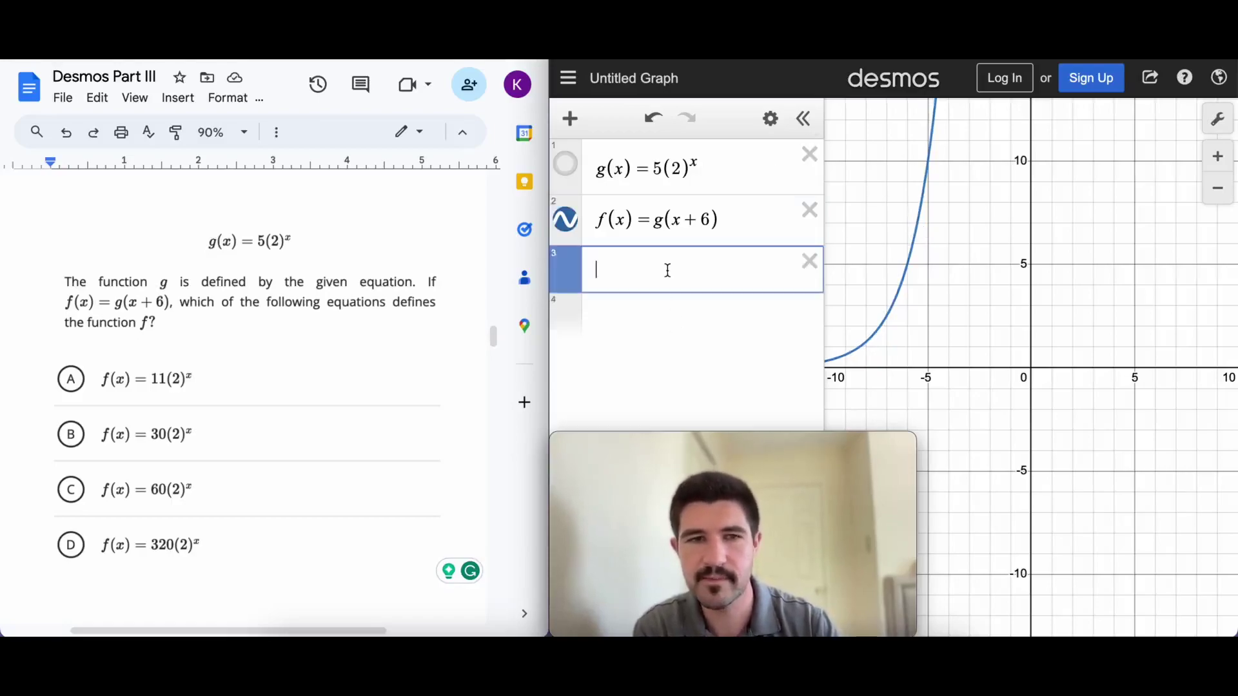
text(11(2))
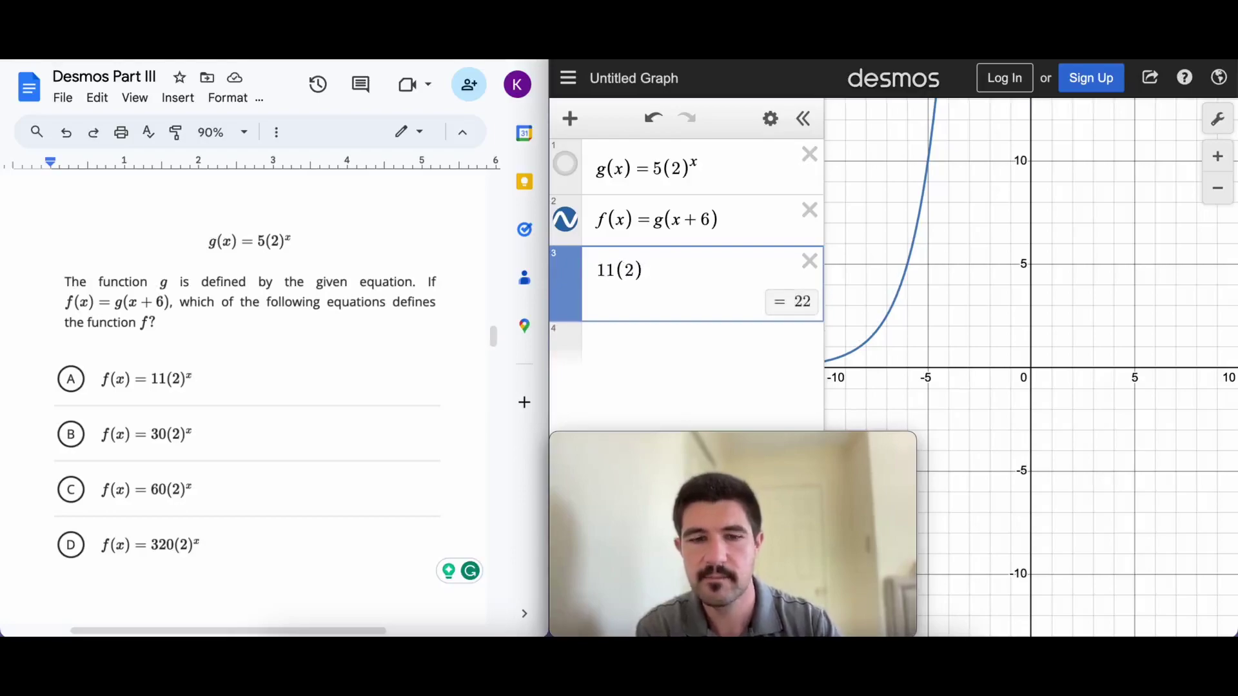
text(^x)
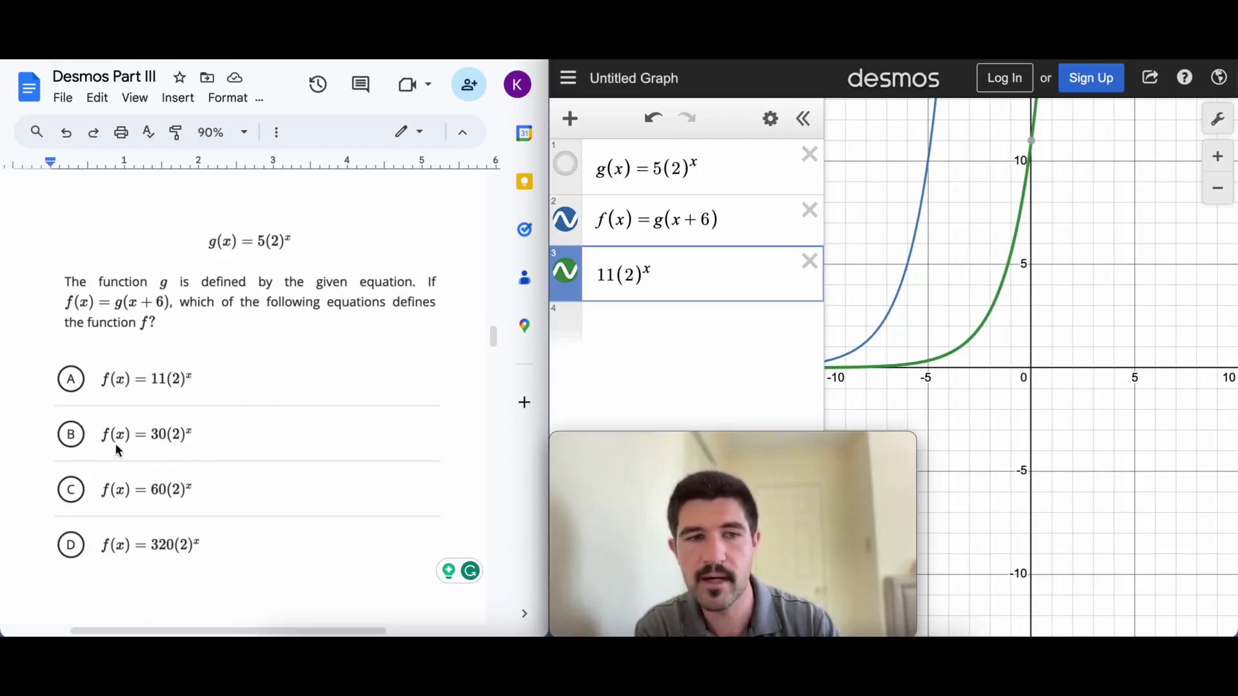
- Change the third expression's coefficient to 30 and then to 60 to test answer choices B and C
click(611, 275)
key(BackSpace)
key(BackSpace)
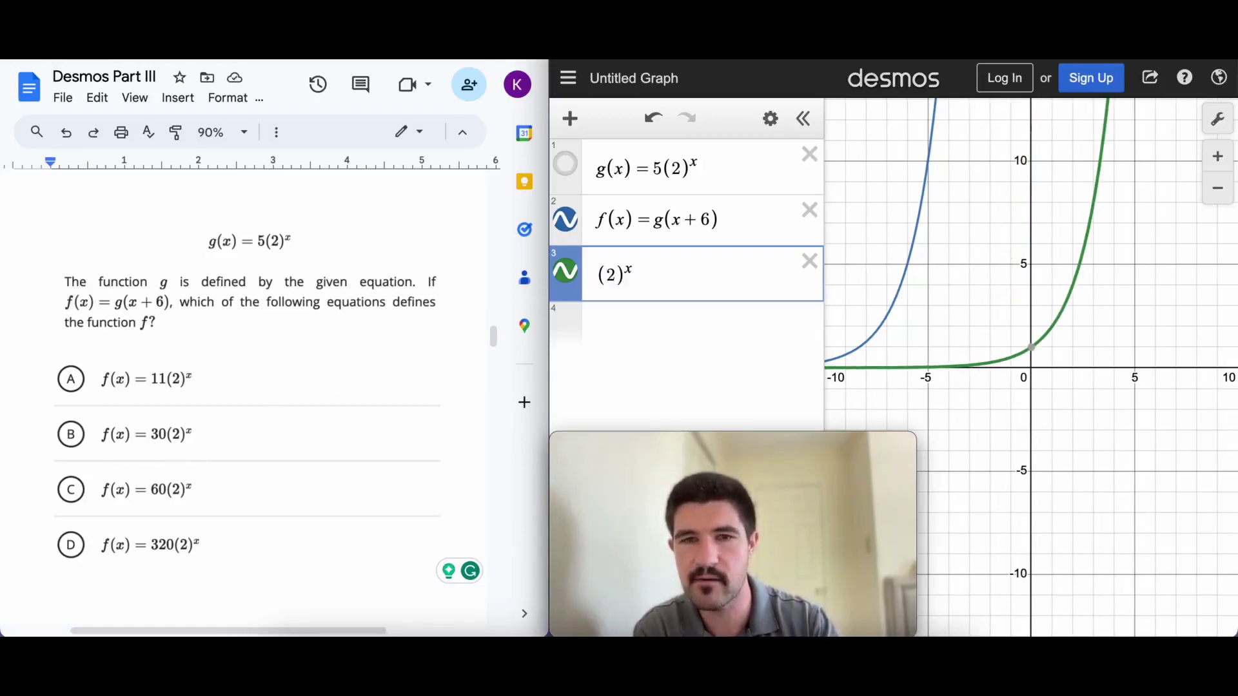
text(30)
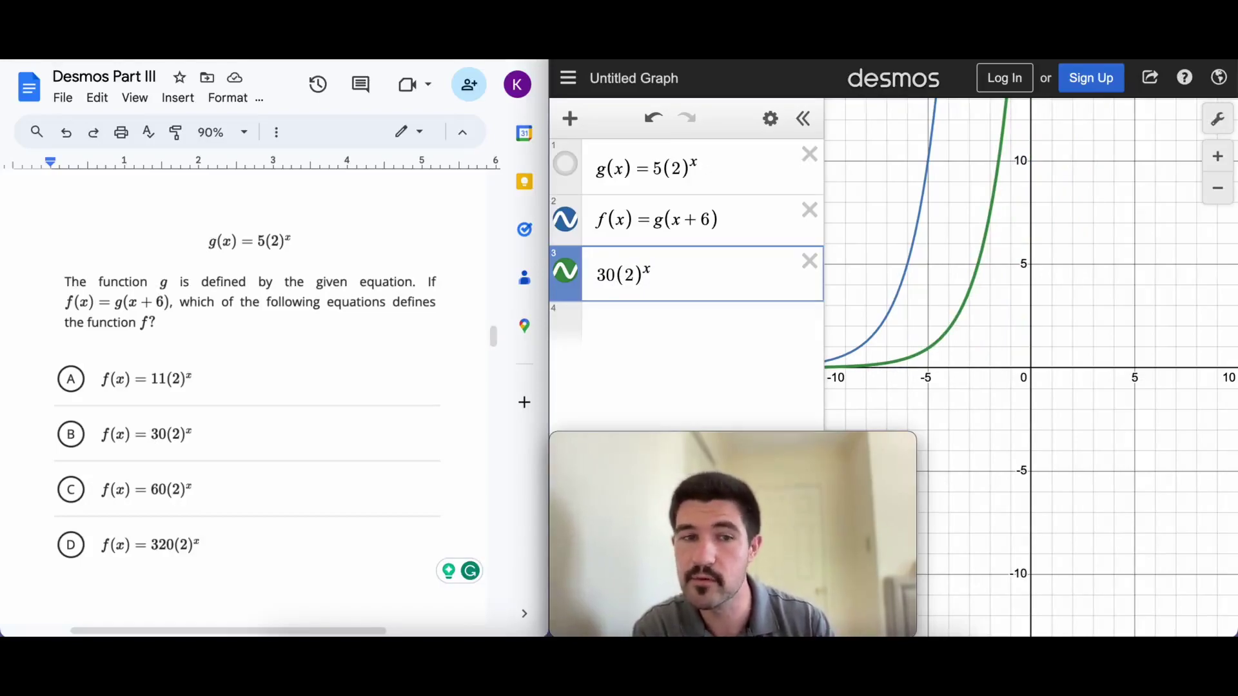
key(BackSpace)
key(BackSpace)
text(60)
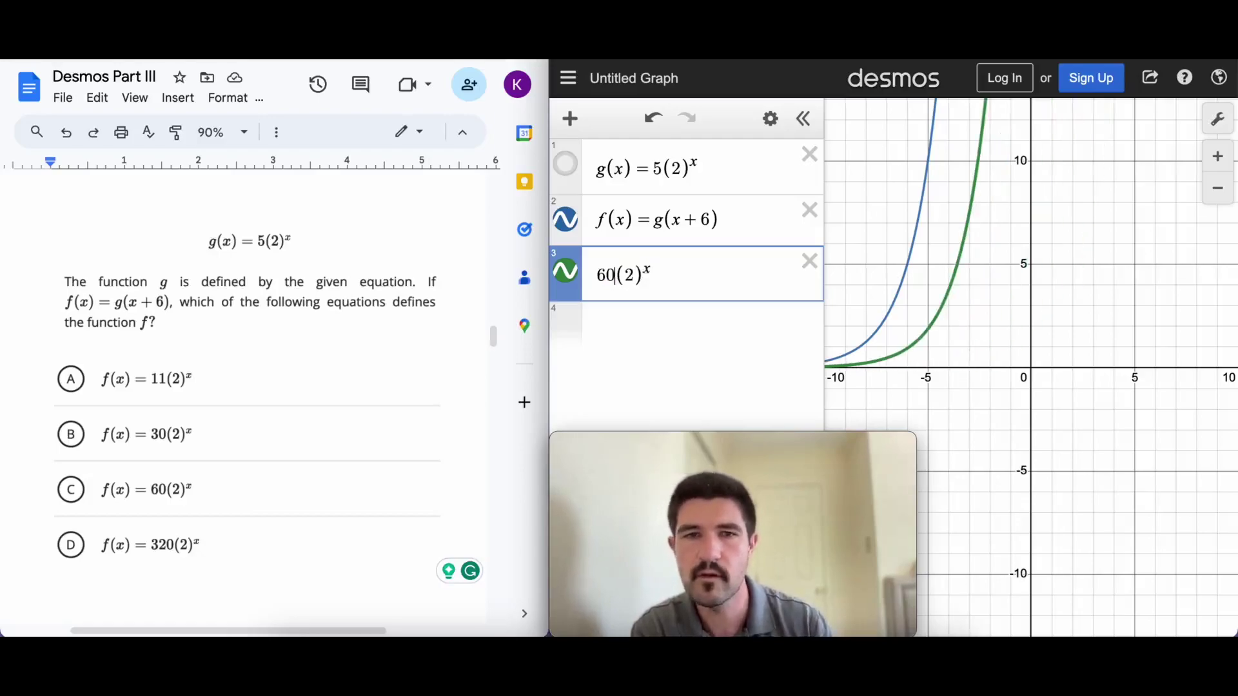
- Set the third expression's coefficient to 320 for answer choice D and toggle its curve to compare it with f(x)
key(BackSpace)
key(BackSpace)
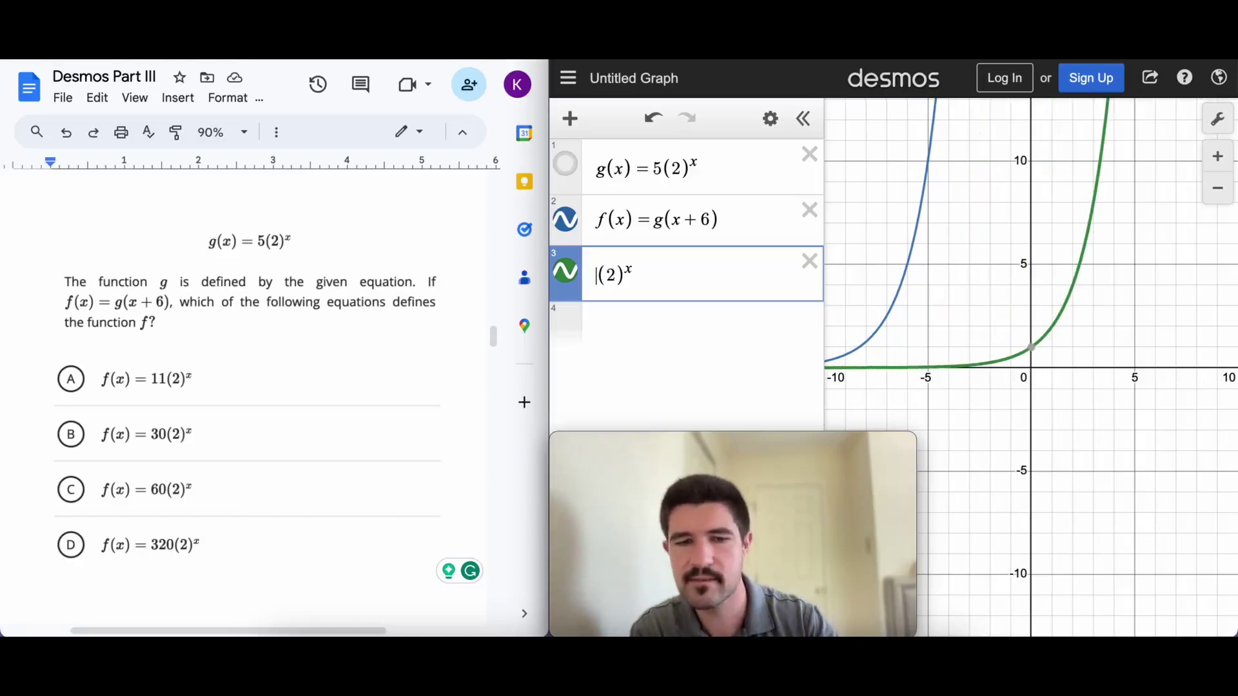
text(320)
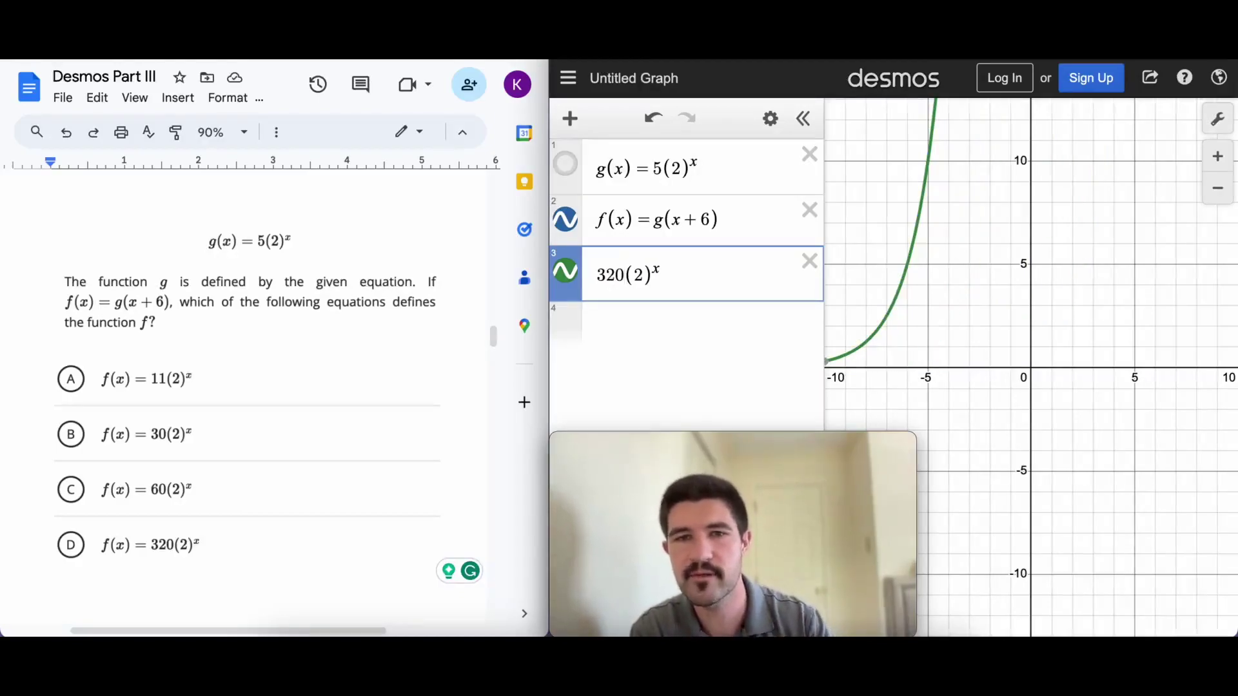
click(565, 273)
click(565, 273)
click(564, 276)
click(566, 276)
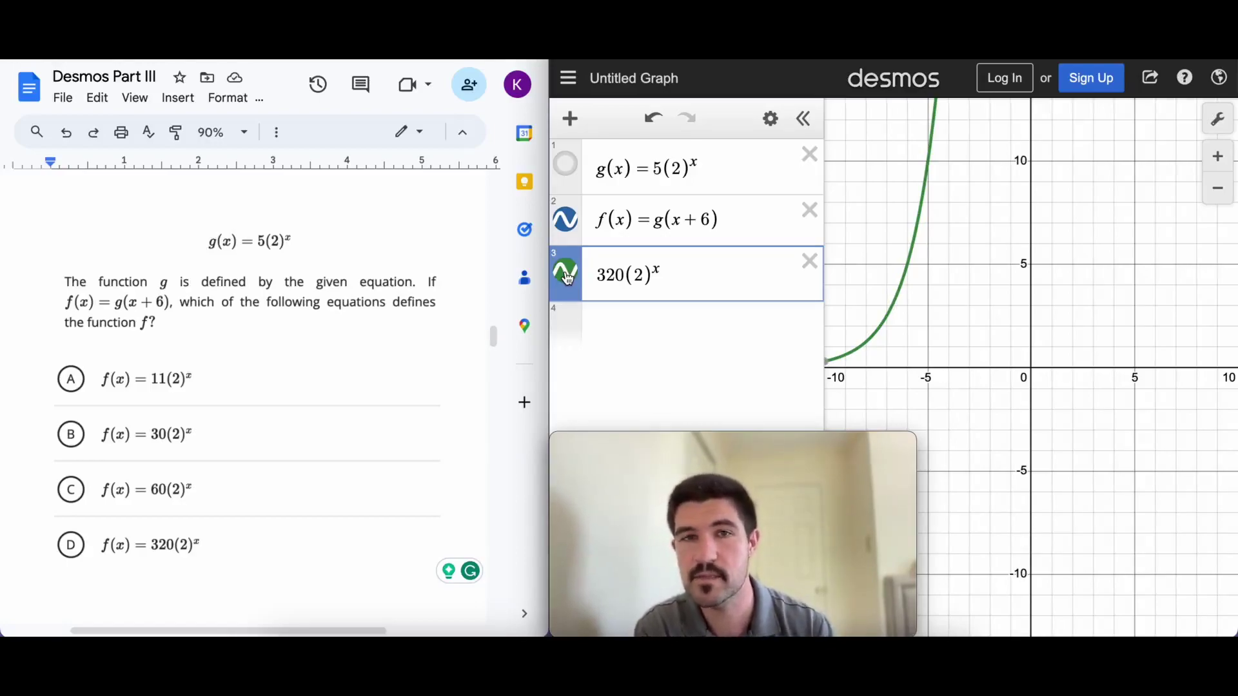
- Reload the calculator to a blank graph and go to the question about 49x² + bx + 100 = 0
key(super+r)
key(Return)
scroll(259, 316, down, 10)
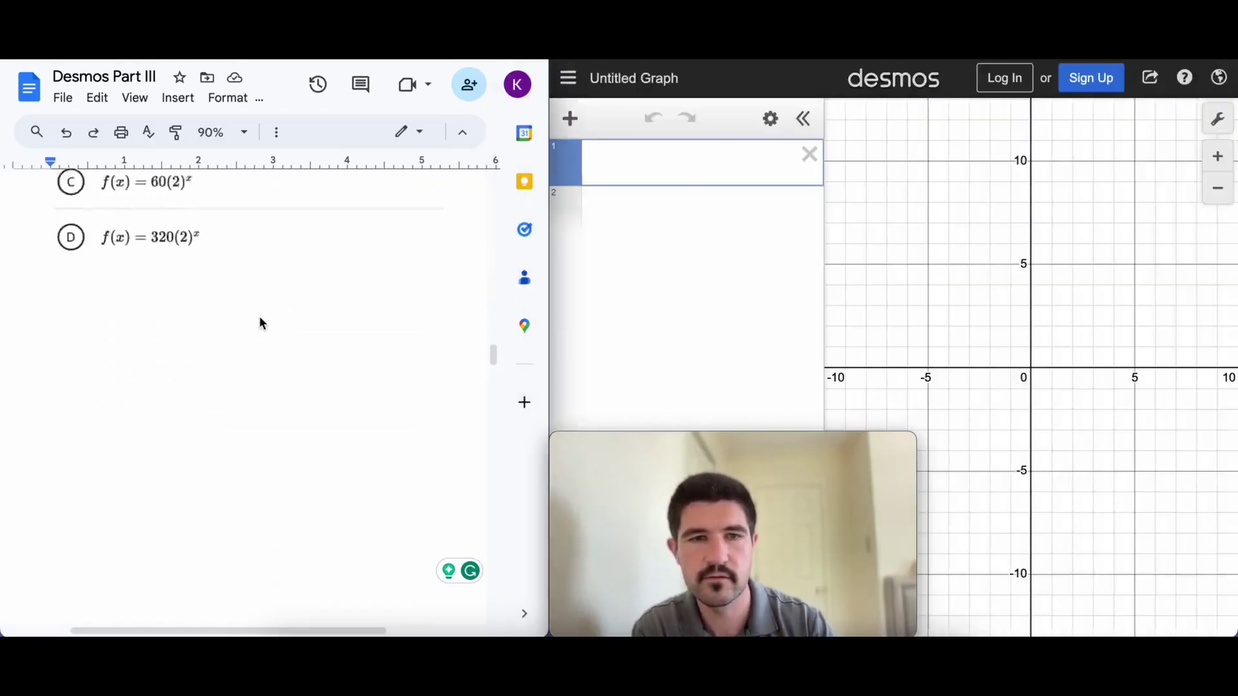
scroll(259, 316, down, 2)
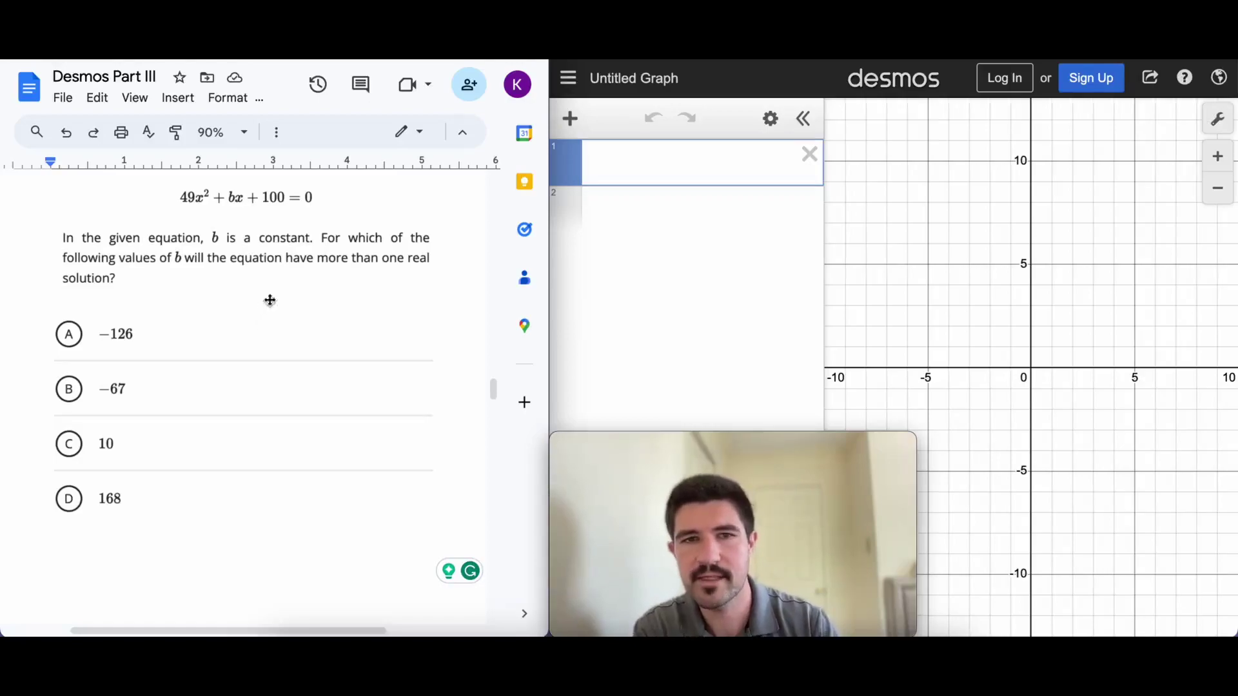
- Enter the equation 49x² + bx + 100 = 0 as the first expression
click(631, 160)
text(49x)
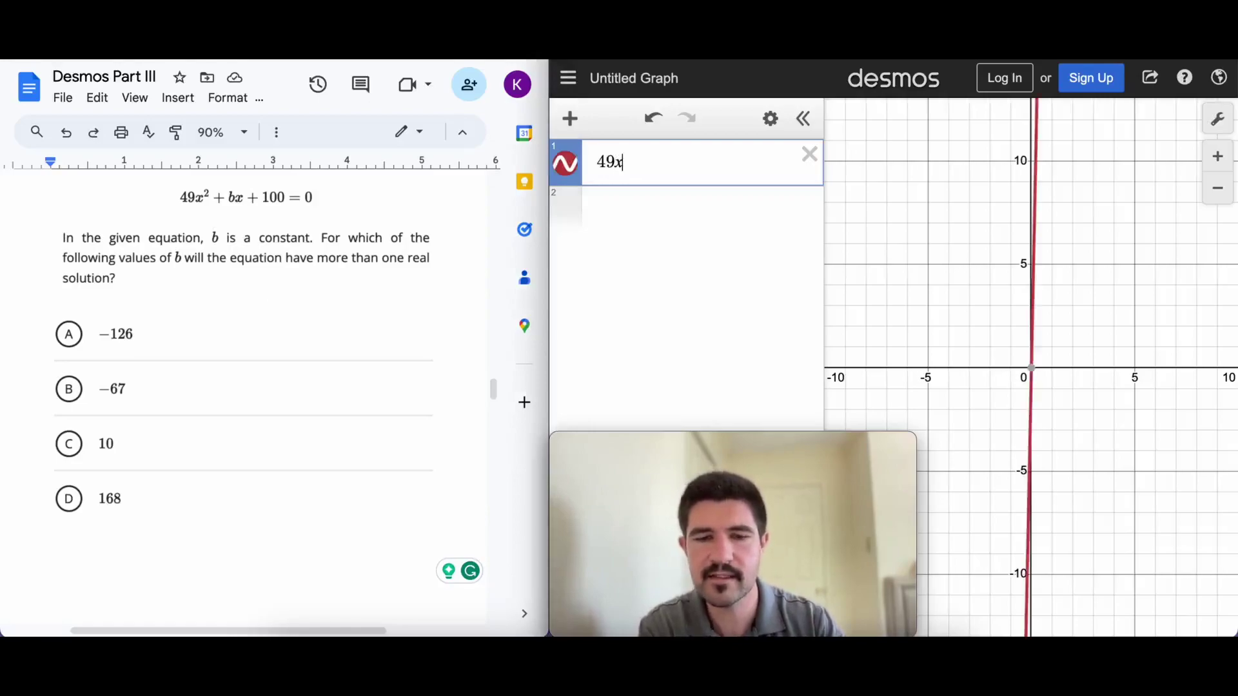
text(^2+)
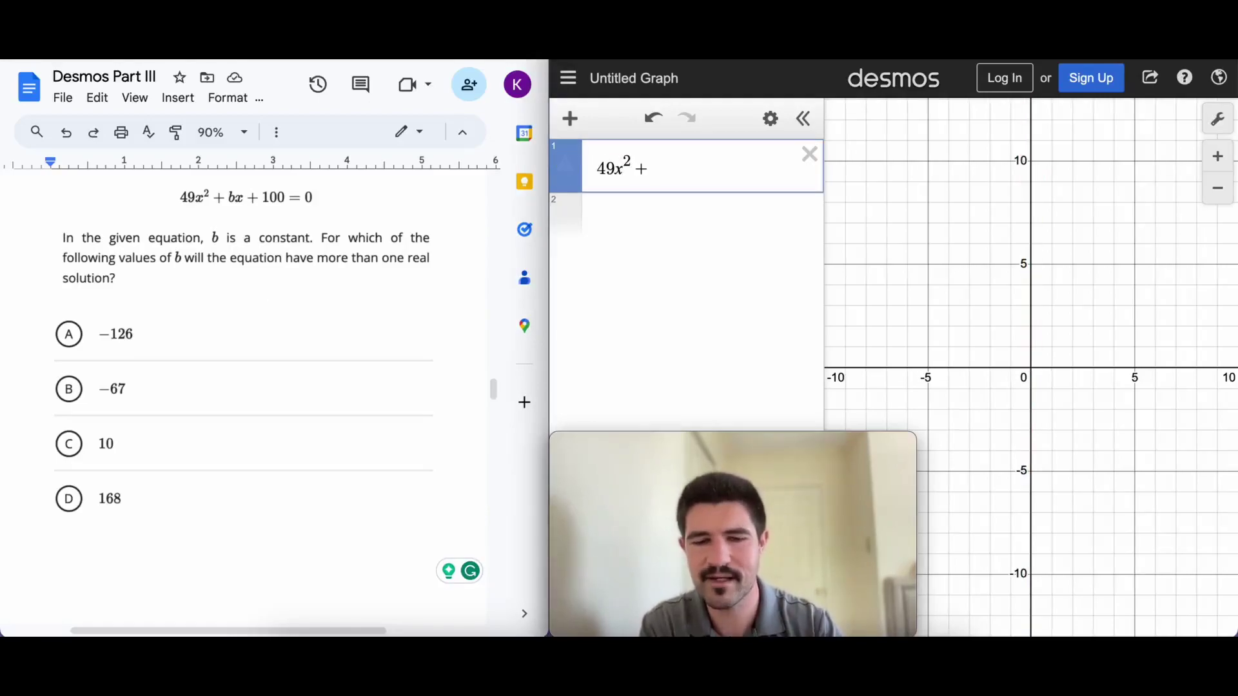
text(bx+100=0)
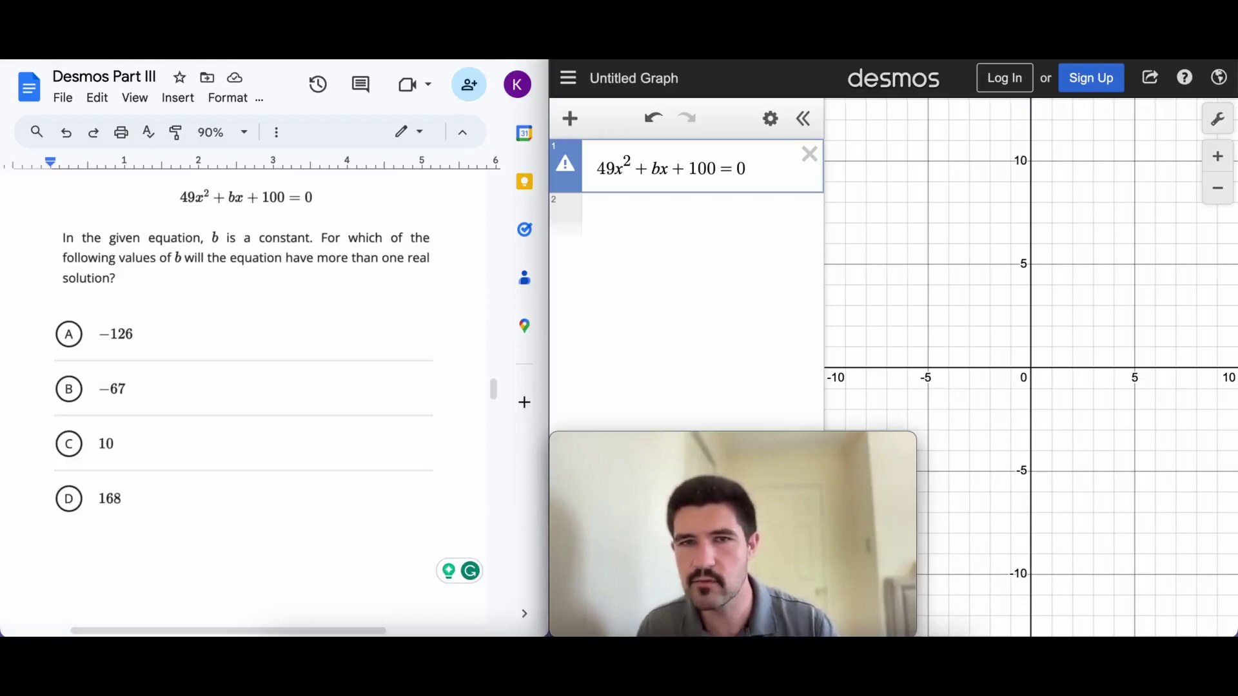
- Check the equation's error message and remove "= 0" from the expression
mouse_move(567, 173)
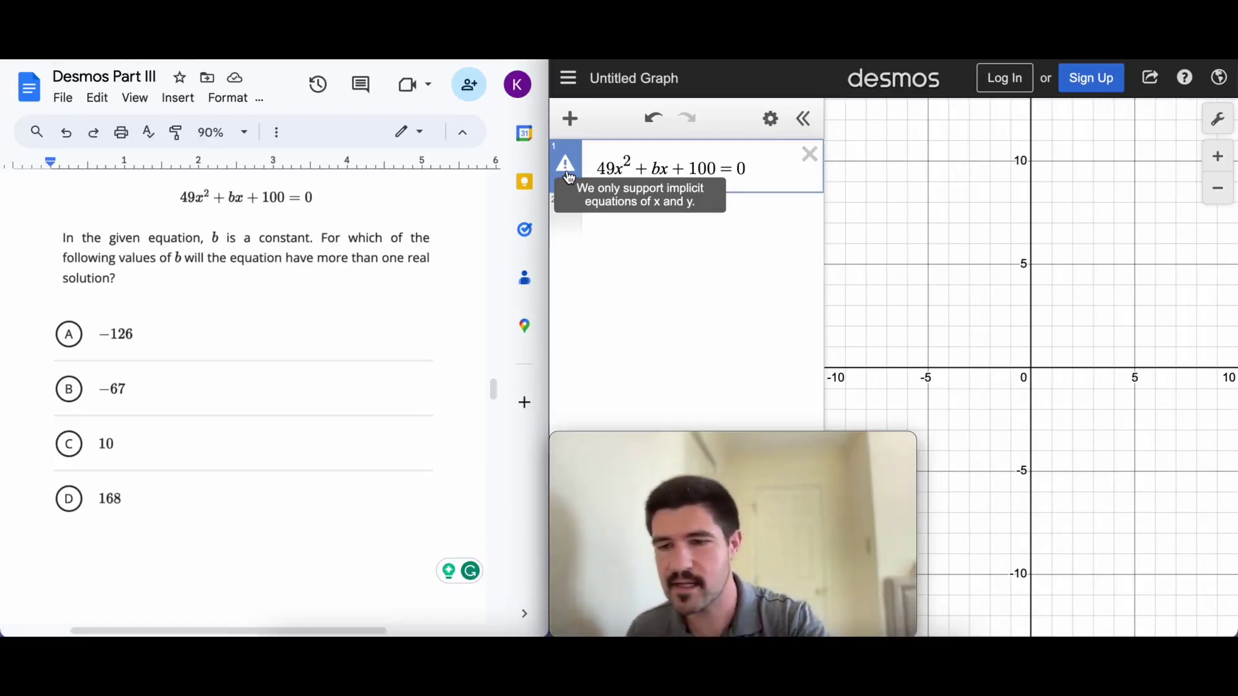
key(BackSpace)
key(BackSpace)
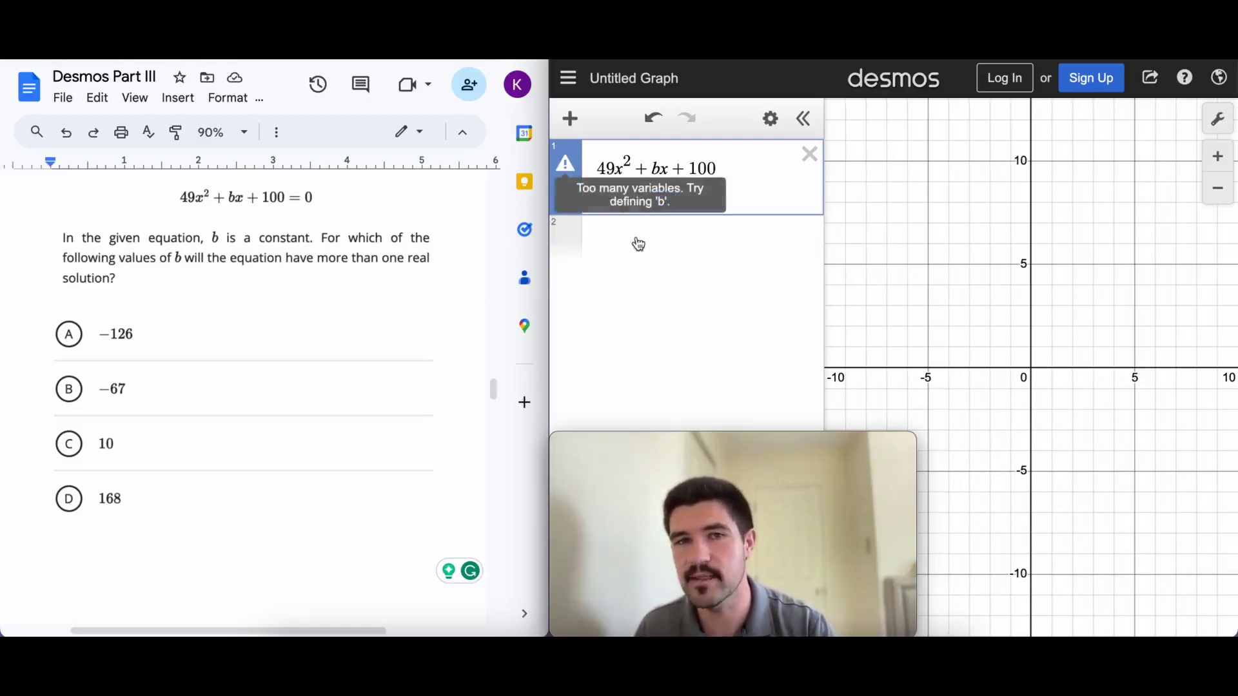
- Replace b with −126 and inspect whether the parabola meets the x-axis to test answer choice A
click(654, 169)
key(BackSpace)
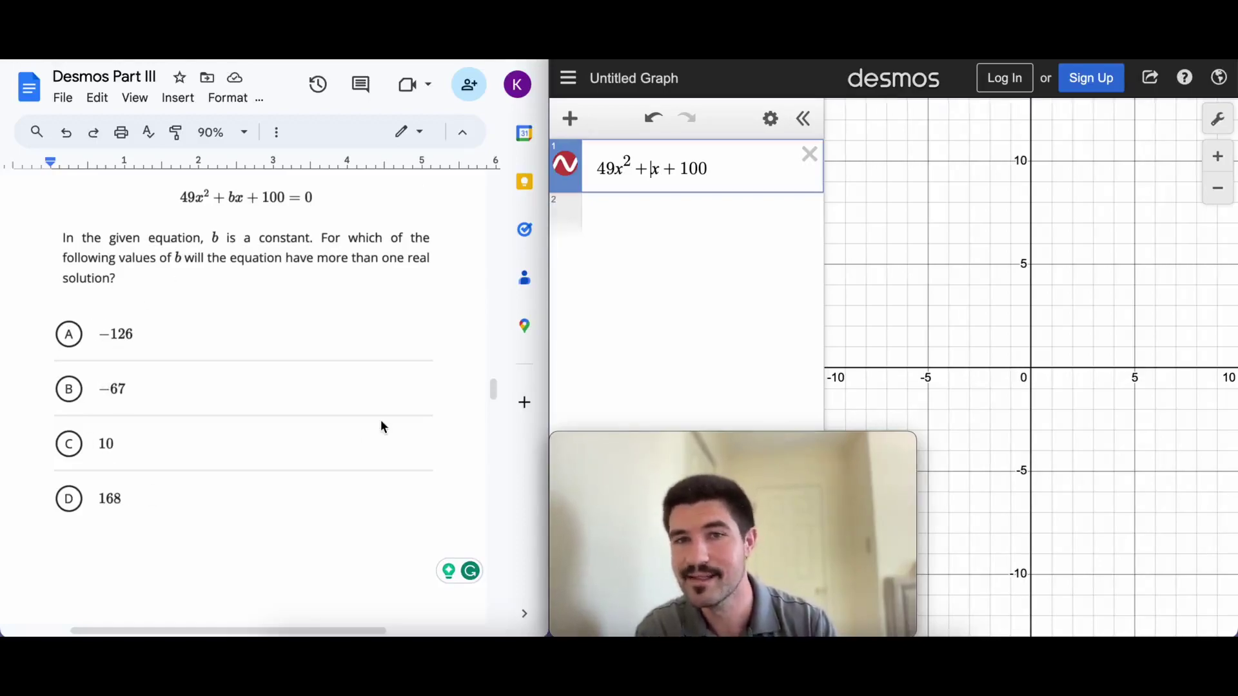
key(BackSpace)
text(-1)
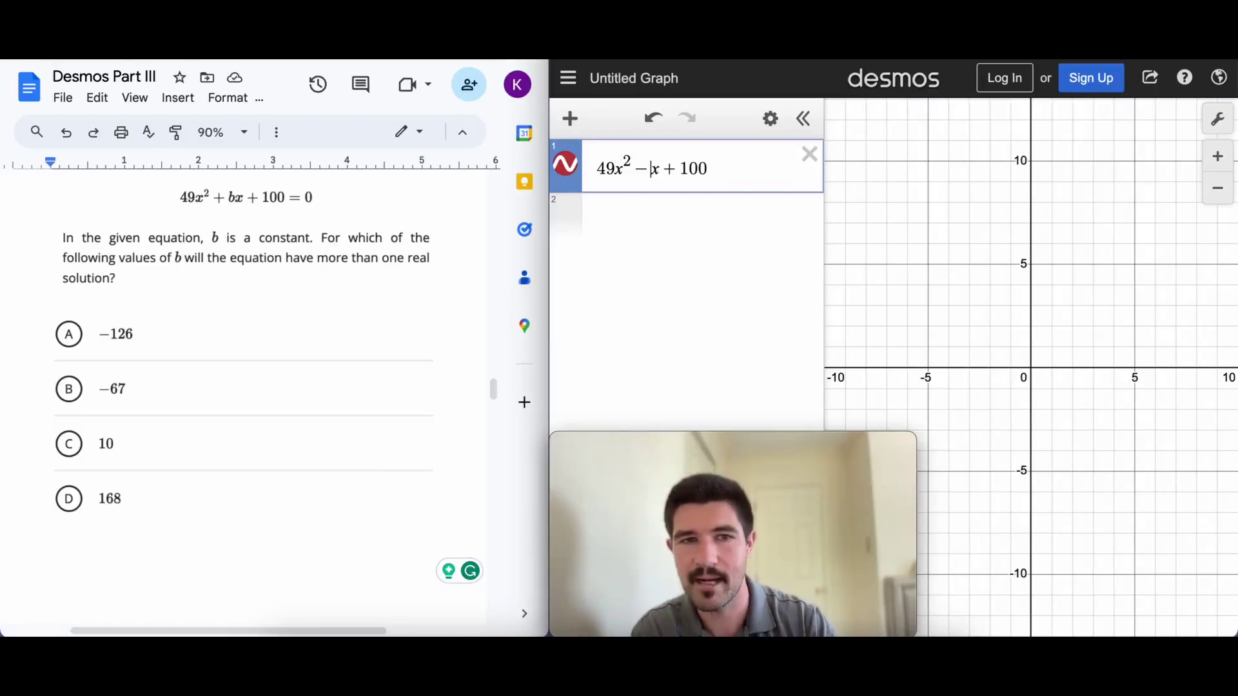
text(26)
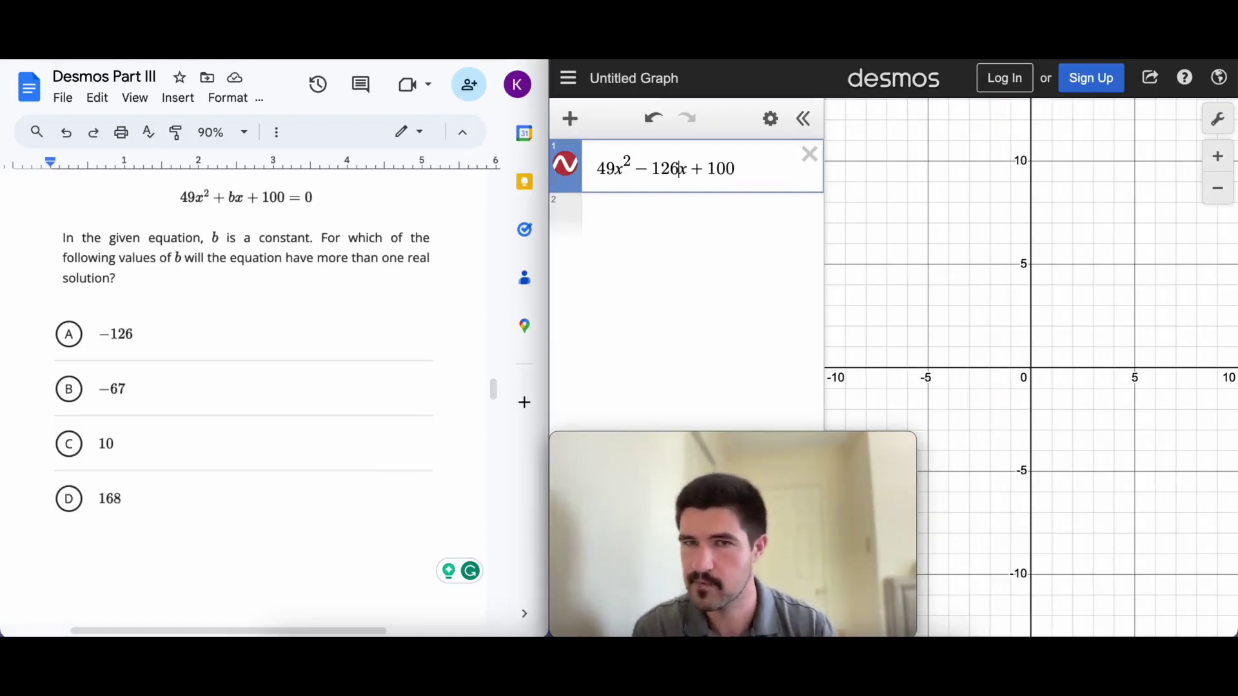
click(1218, 191)
click(1219, 191)
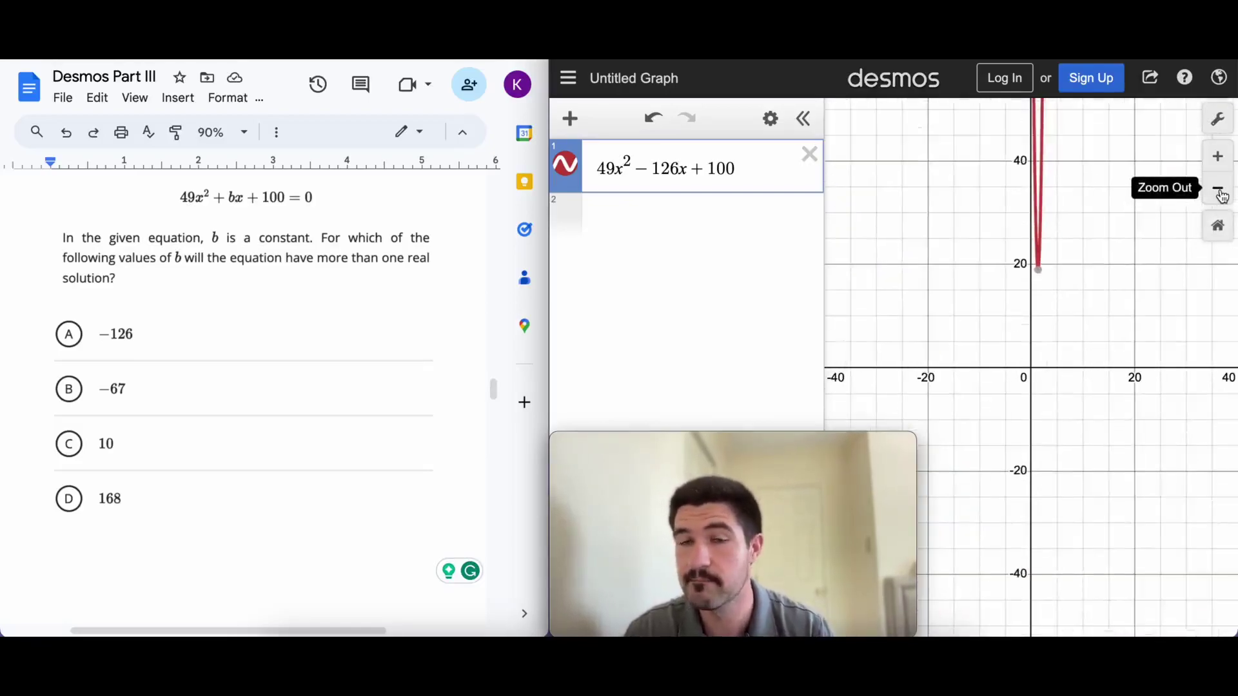
click(1219, 192)
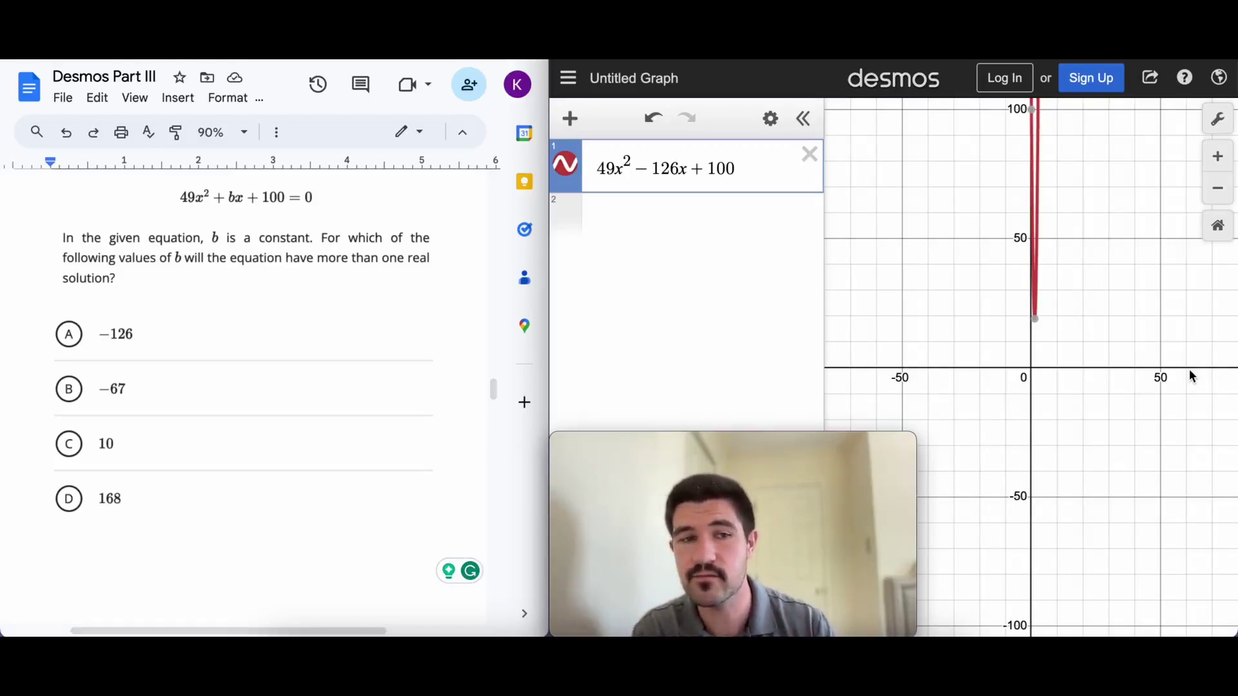
- Change the coefficient of x to −67 to test answer choice B
click(680, 170)
key(BackSpace)
key(BackSpace)
key(BackSpace)
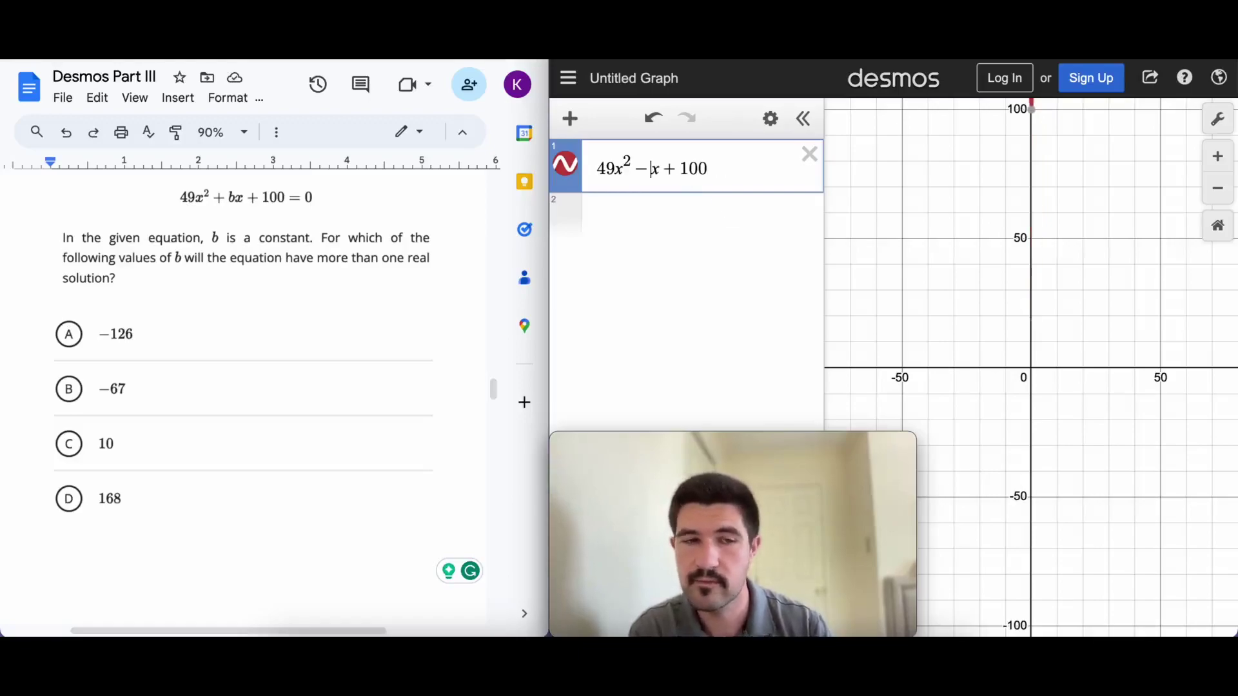
text(67)
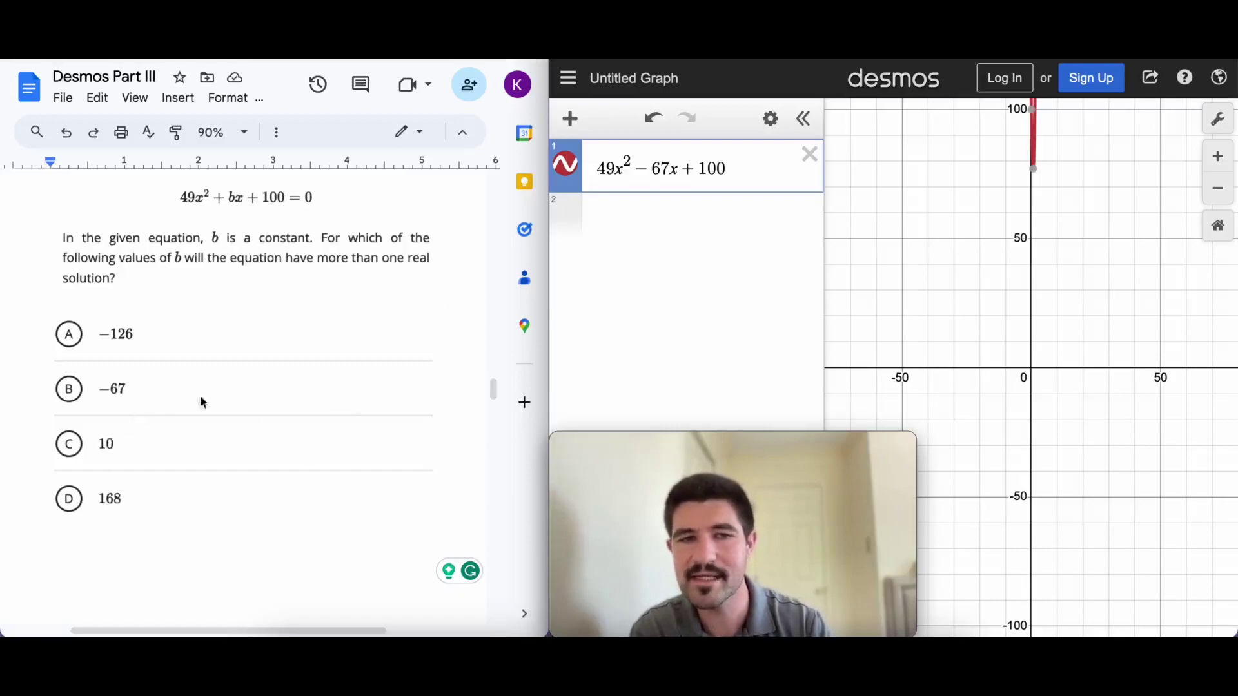
- Change the coefficient of x to +10 and check whether the parabola meets the x-axis to test answer choice C
key(BackSpace)
key(BackSpace)
key(BackSpace)
text(+ 1)
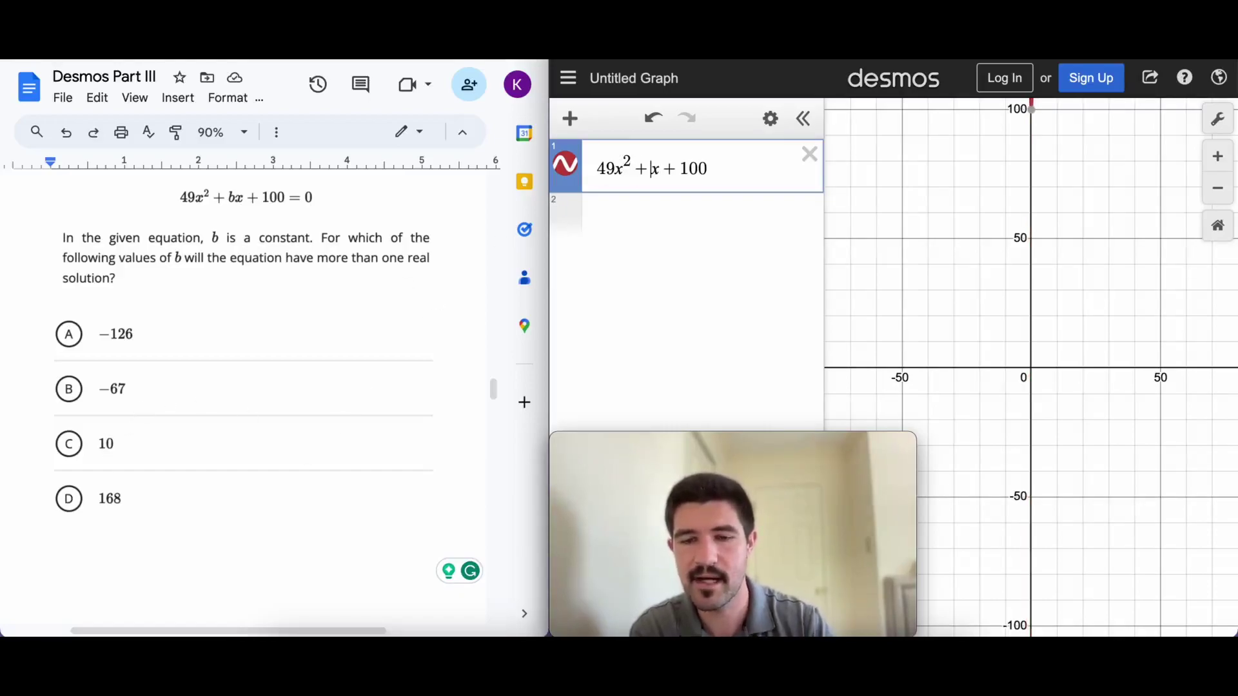
text(0)
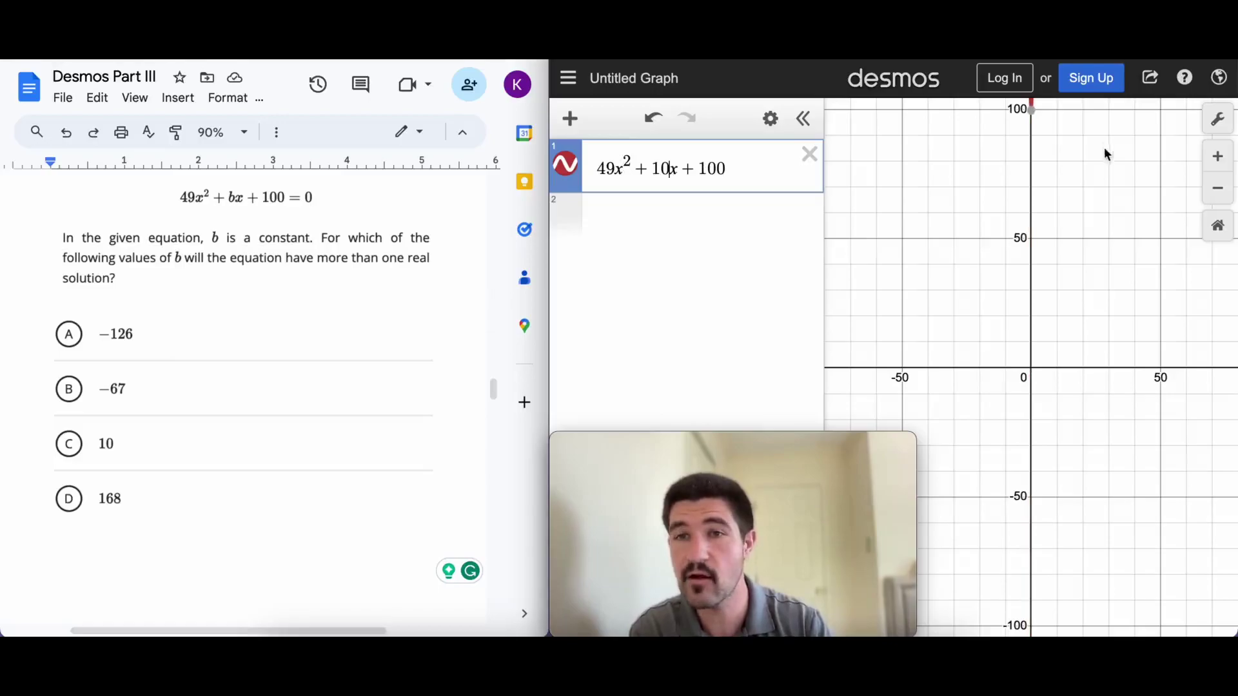
click(1221, 193)
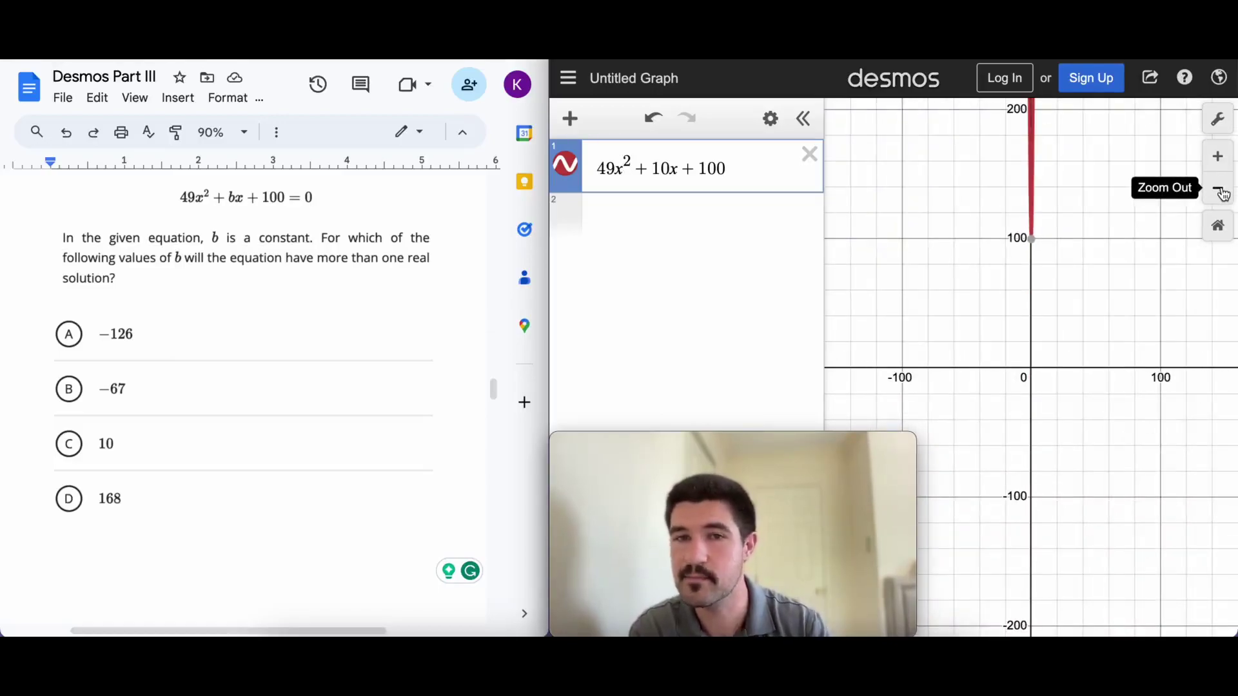
- Change the coefficient of x to 168 to test answer choice D
click(669, 168)
key(BackSpace)
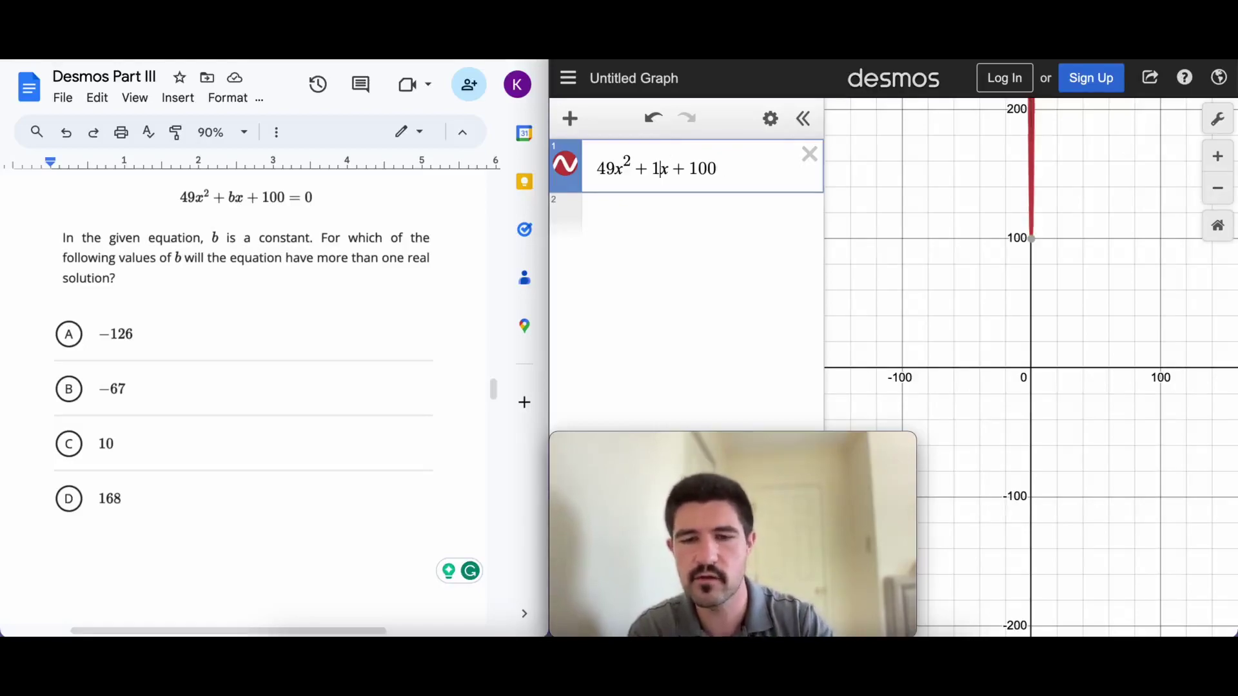
text(68)
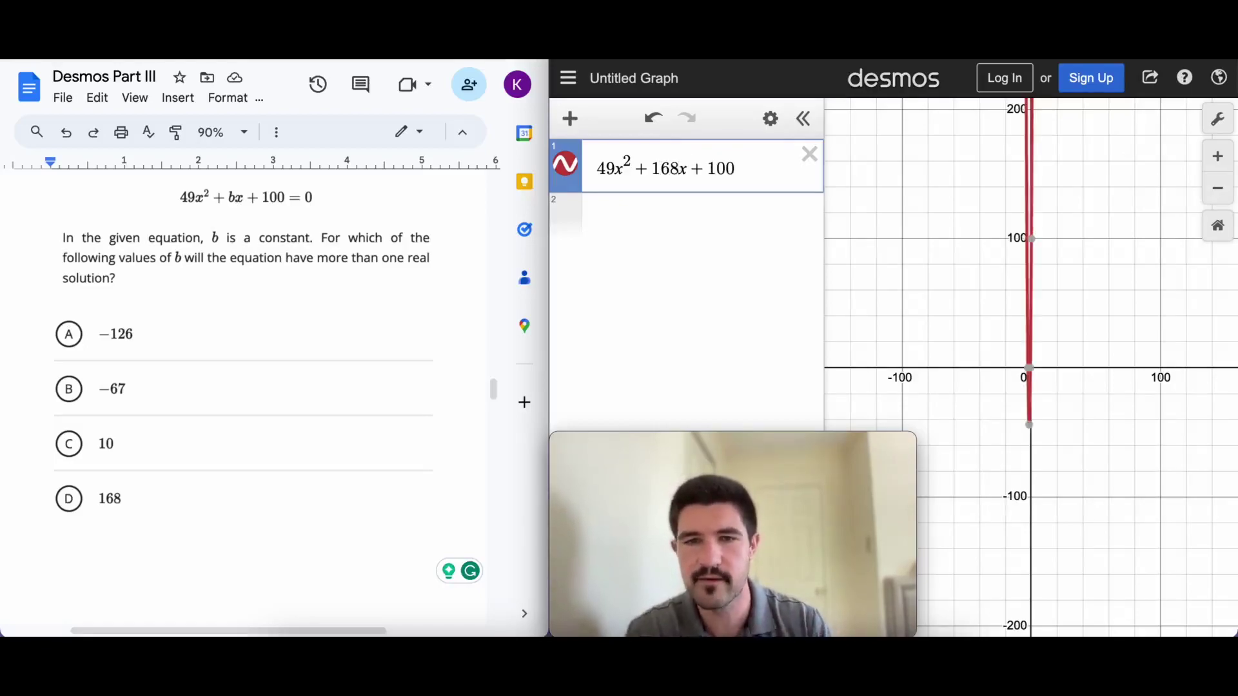
- Inspect the coordinates of both points where the parabola crosses the x-axis
click(1216, 157)
click(1215, 157)
click(1214, 158)
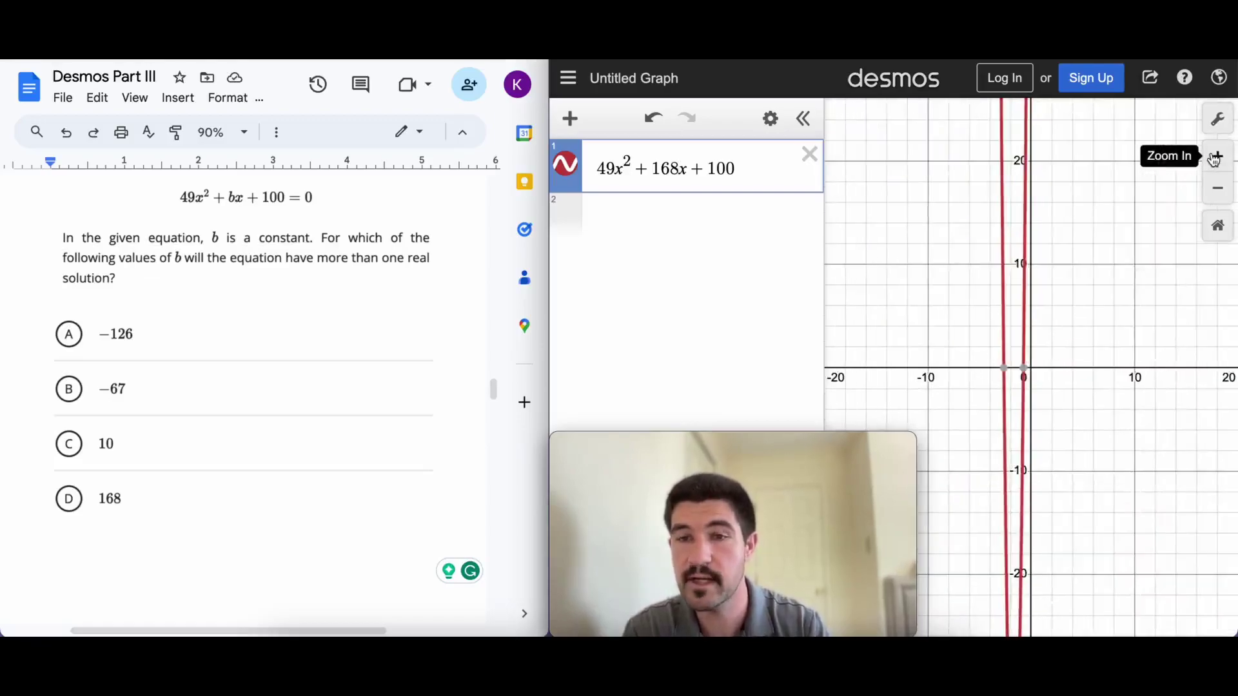
click(1003, 368)
click(1025, 369)
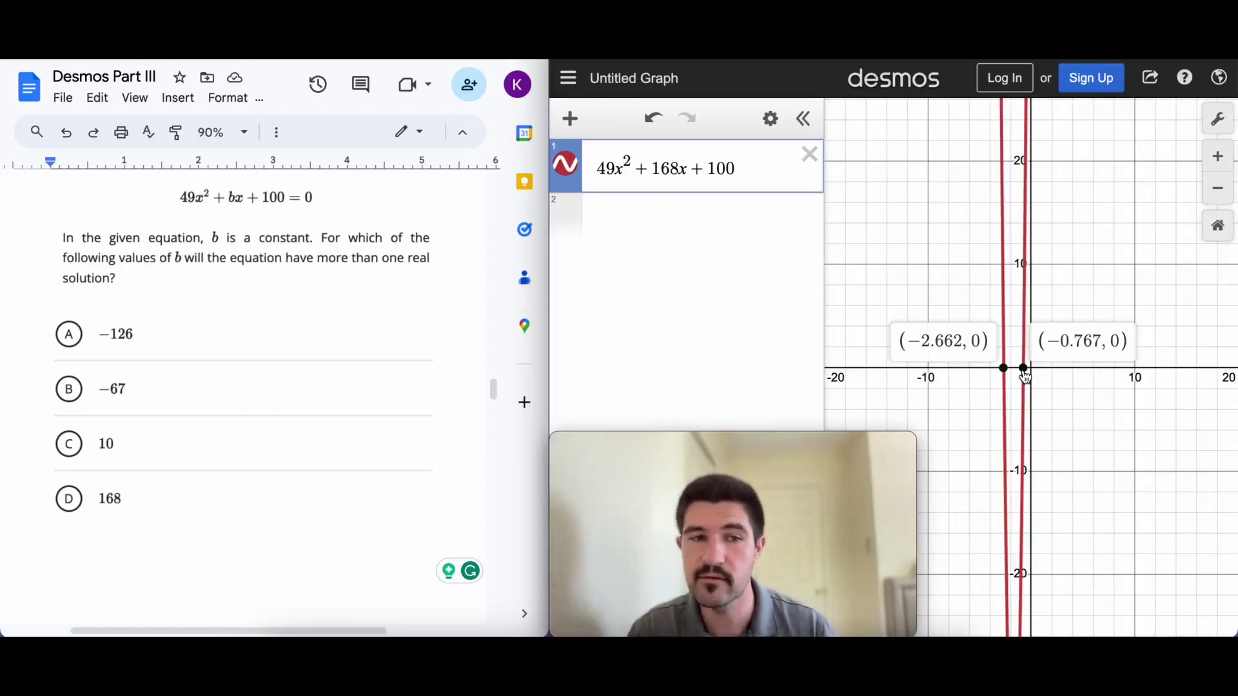
click(822, 265)
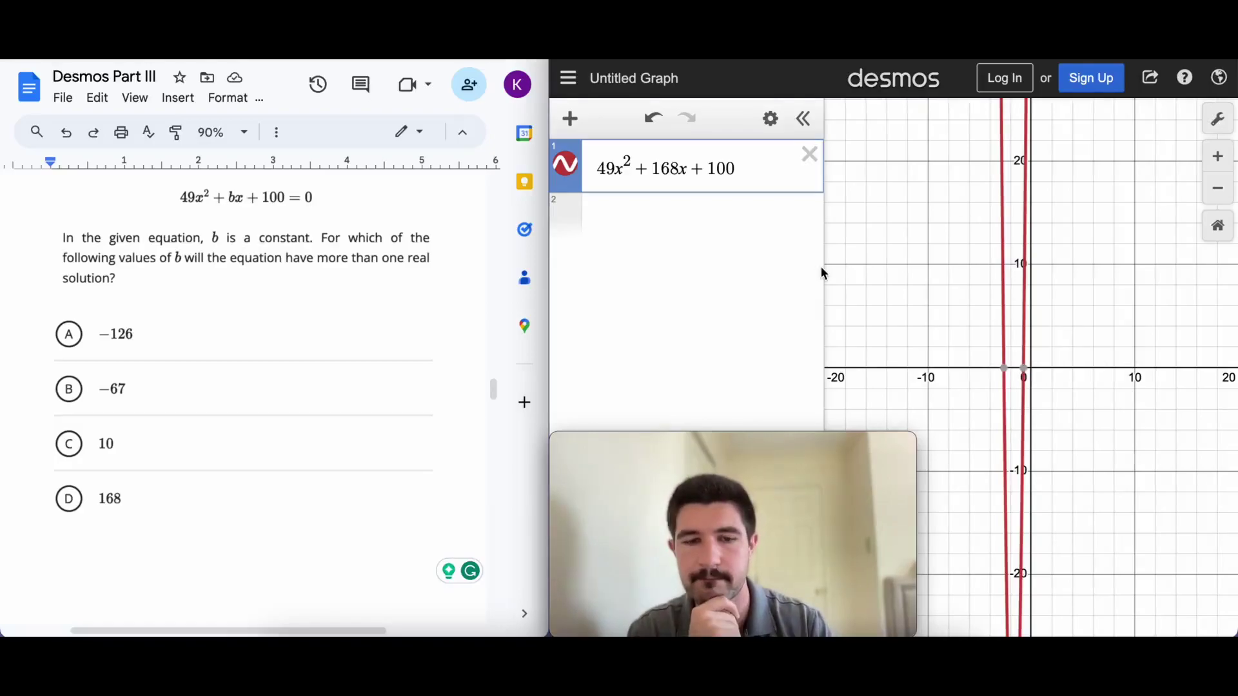
- Reload the calculator to clear the graph and go to the next question, about the y-intercept (m + 1, n)
key(ctrl+r)
scroll(130, 394, down, 10)
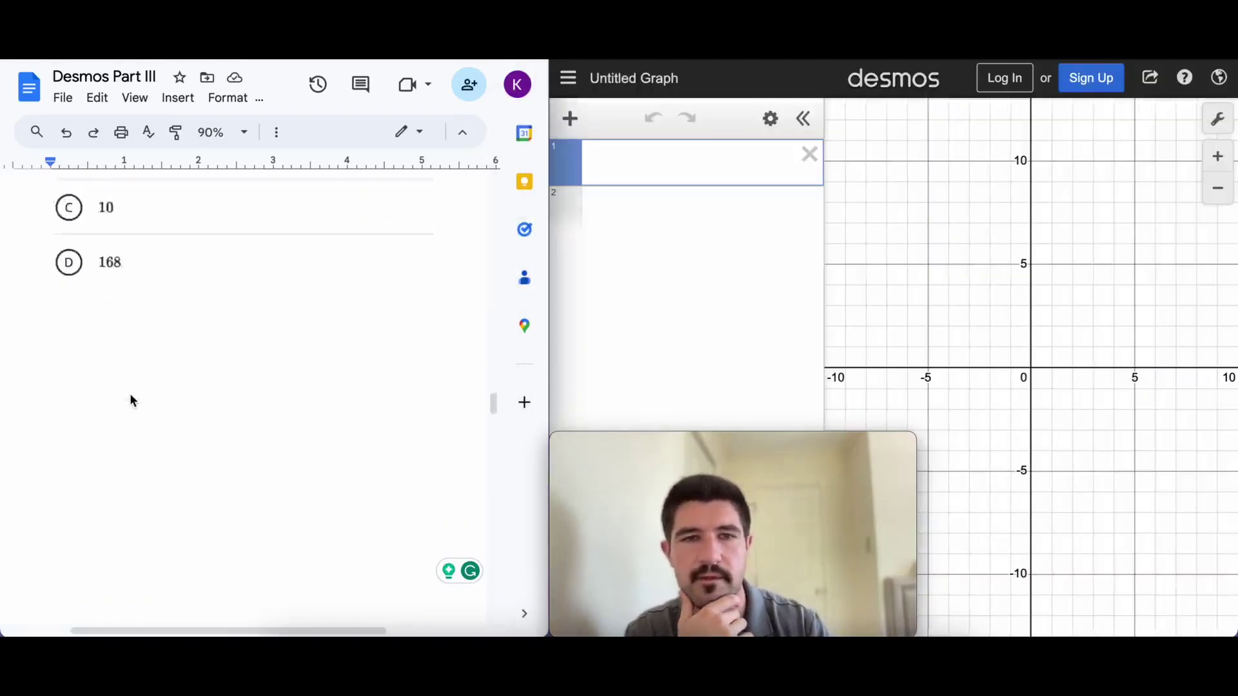
scroll(130, 395, down, 4)
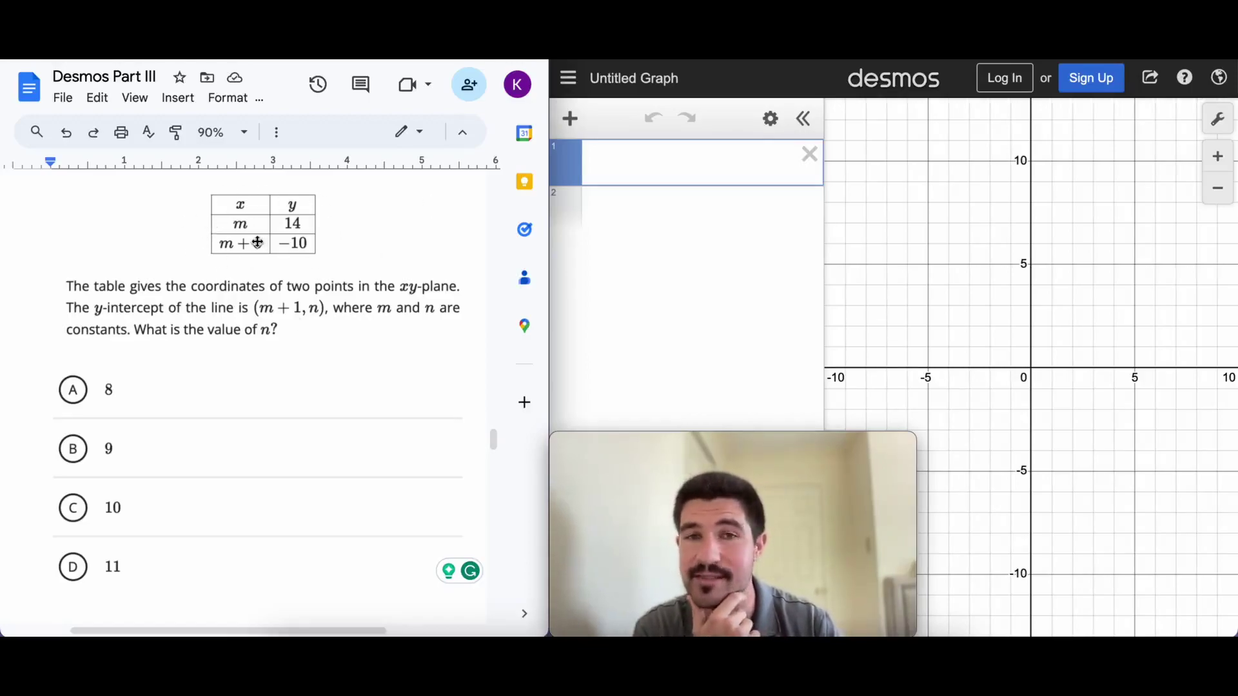
- Add a table to the expression list and enter the point x = −1, y = 14 in its first row
click(680, 176)
click(572, 120)
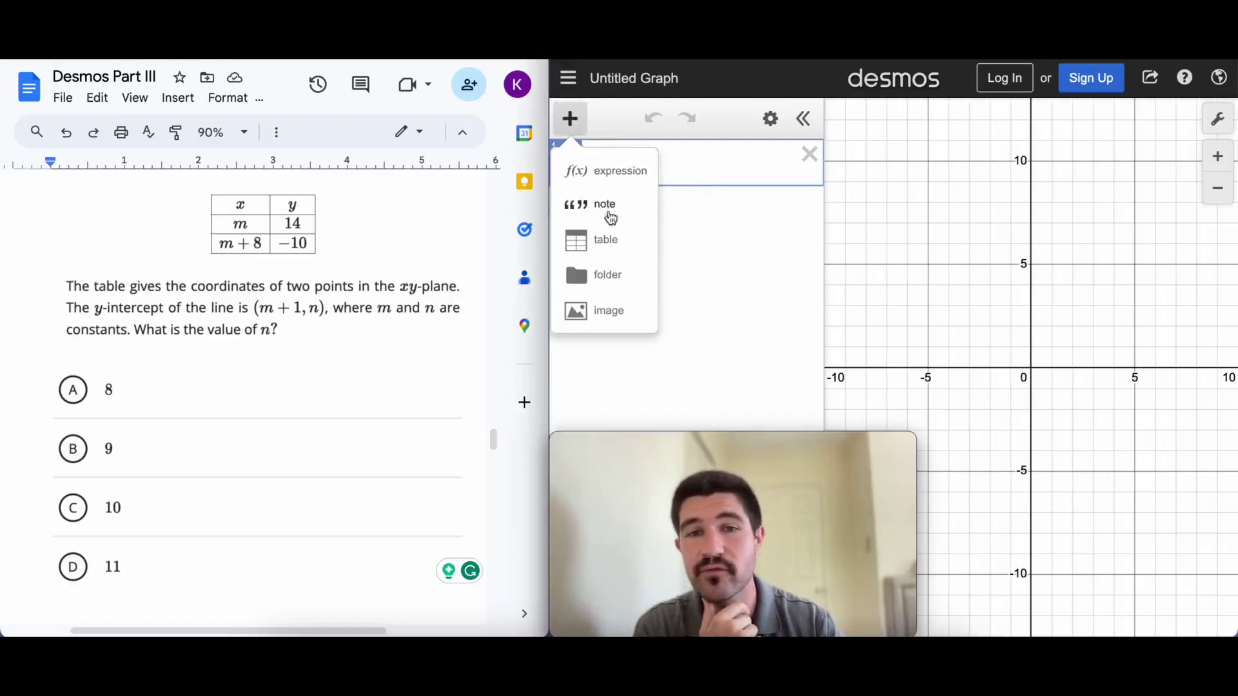
click(609, 233)
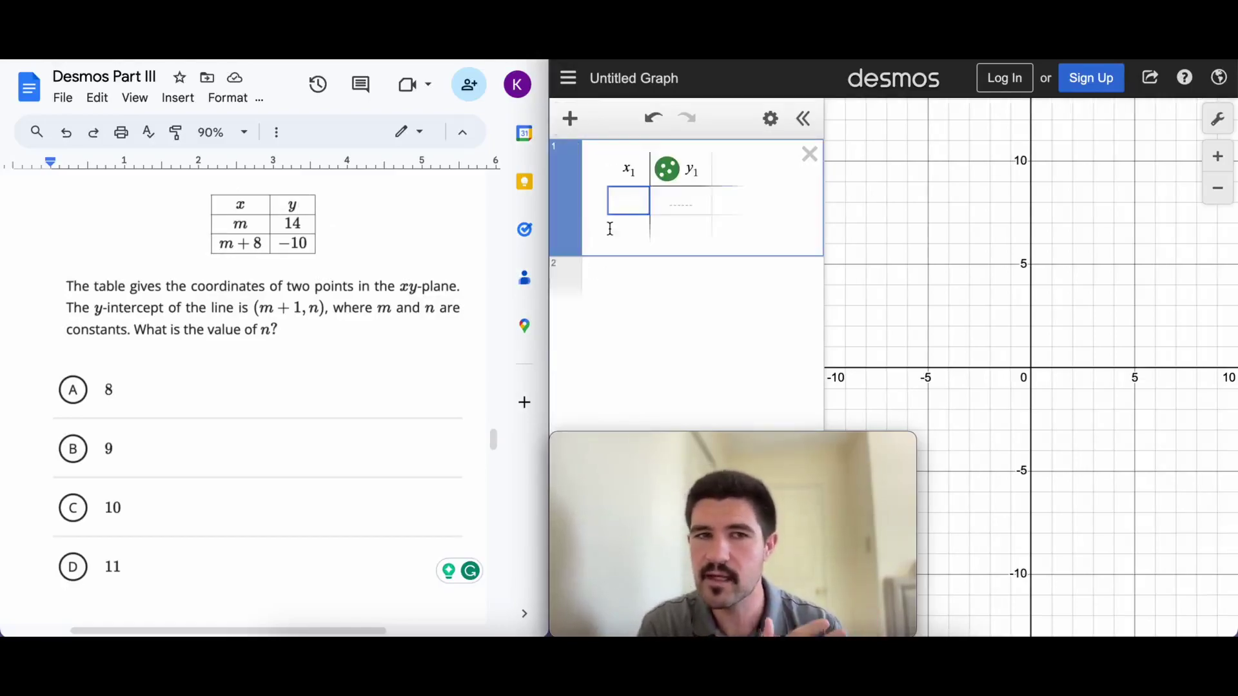
text(-1)
key(Tab)
text(14)
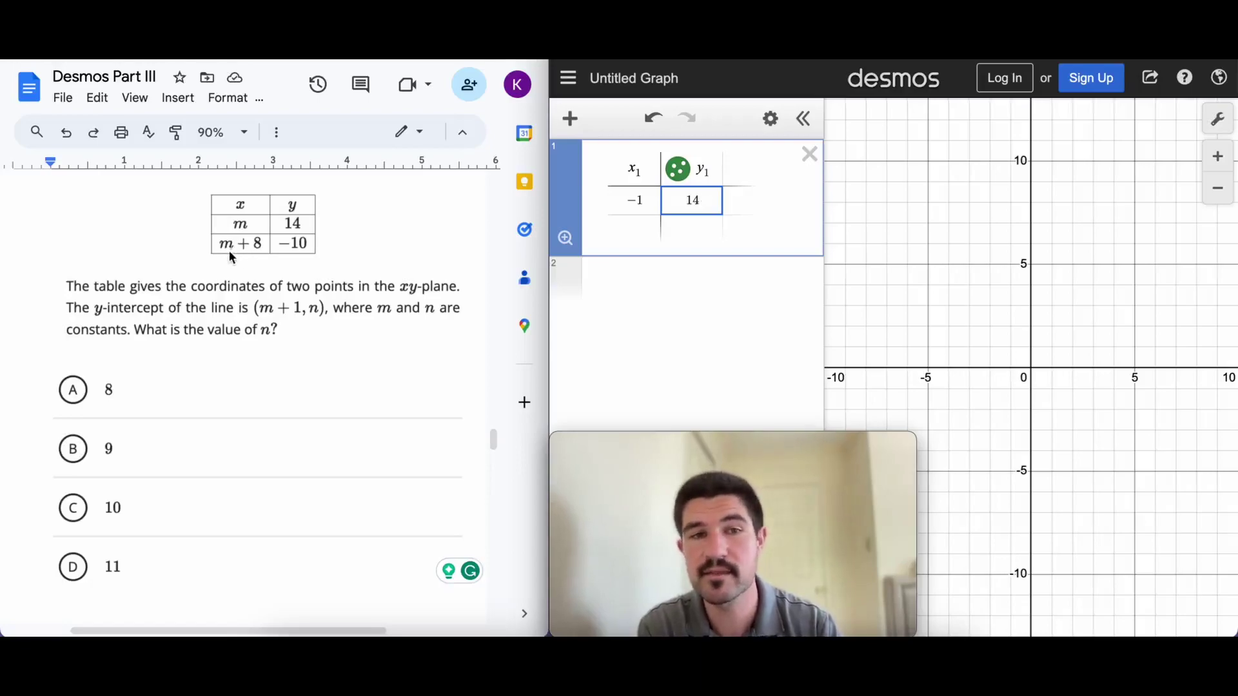
- Enter the point x = 7, y = −10 in the table's second row and fit the graph view to the points
click(632, 230)
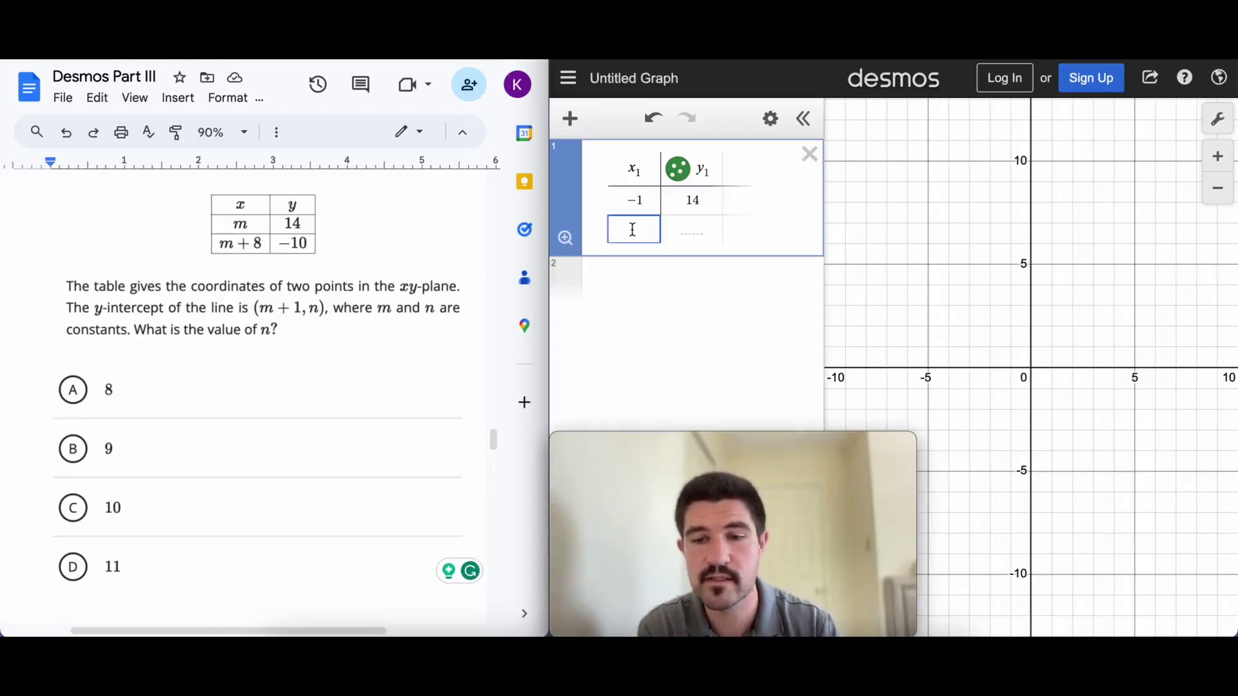
text(-7)
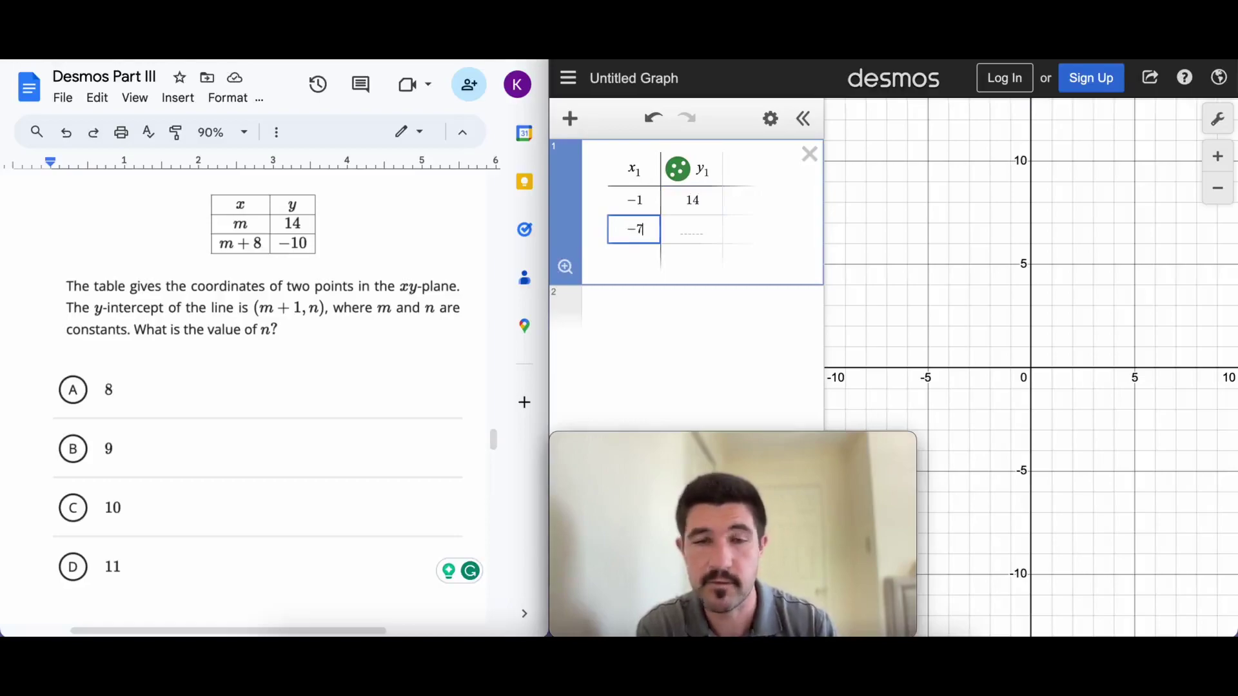
text(7)
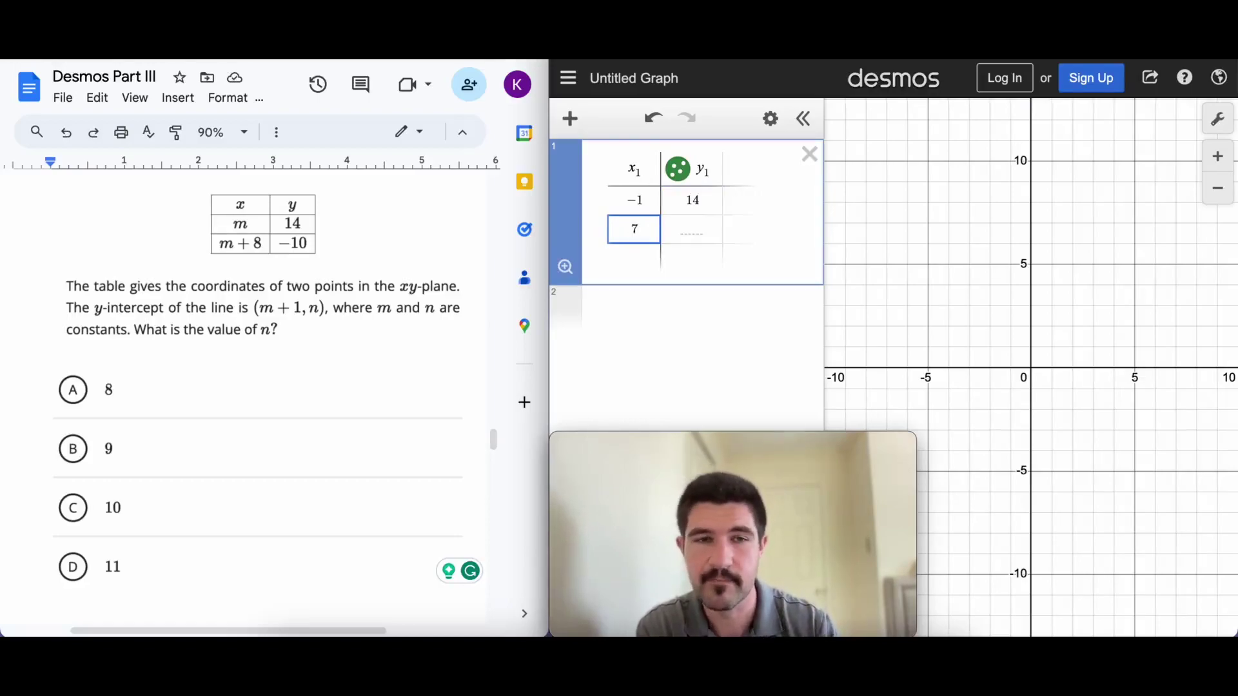
click(686, 235)
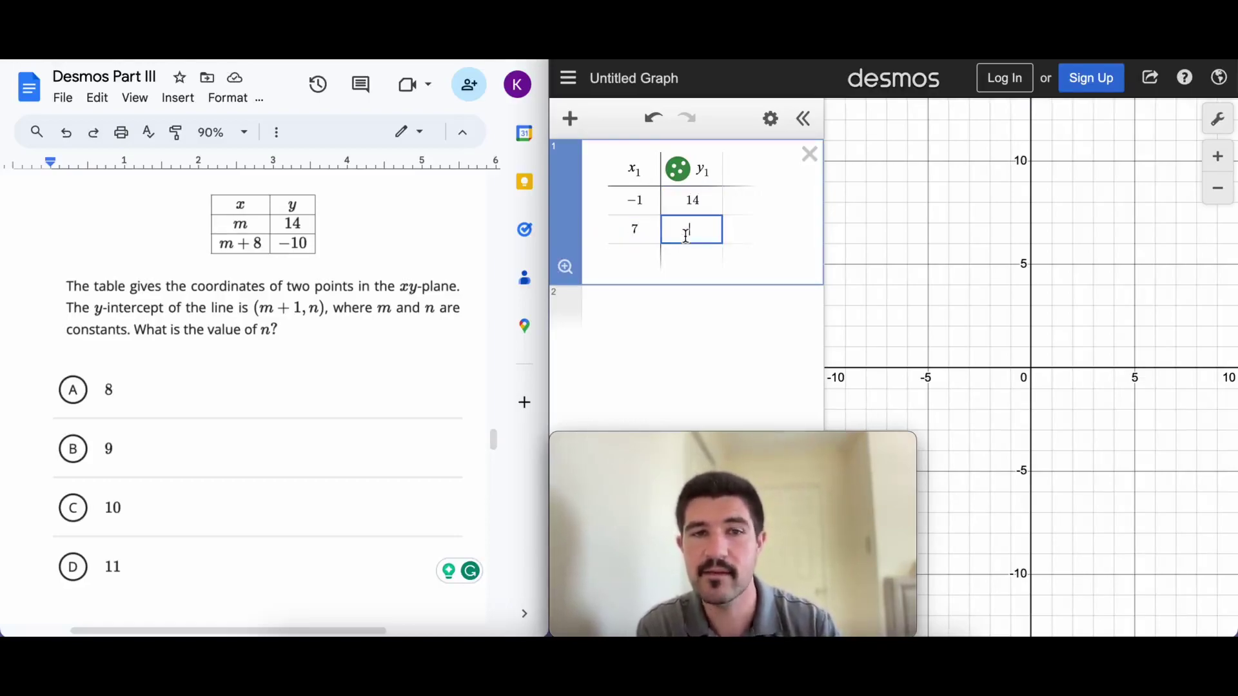
text(-10)
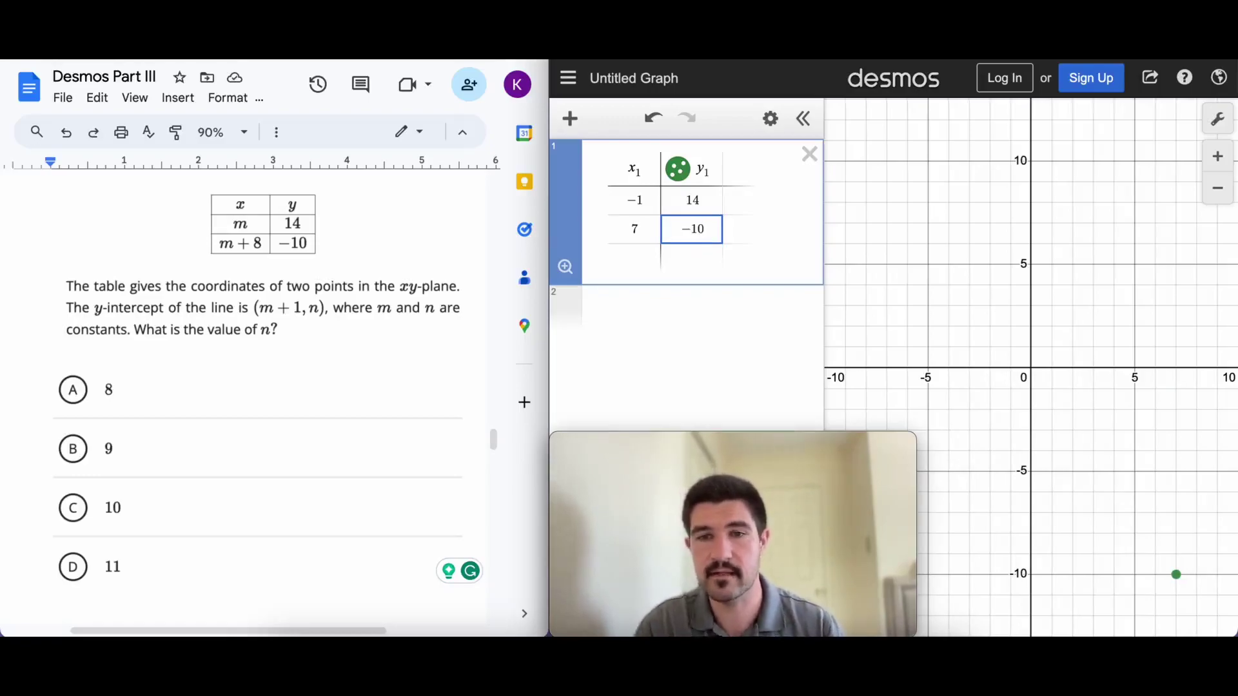
click(565, 267)
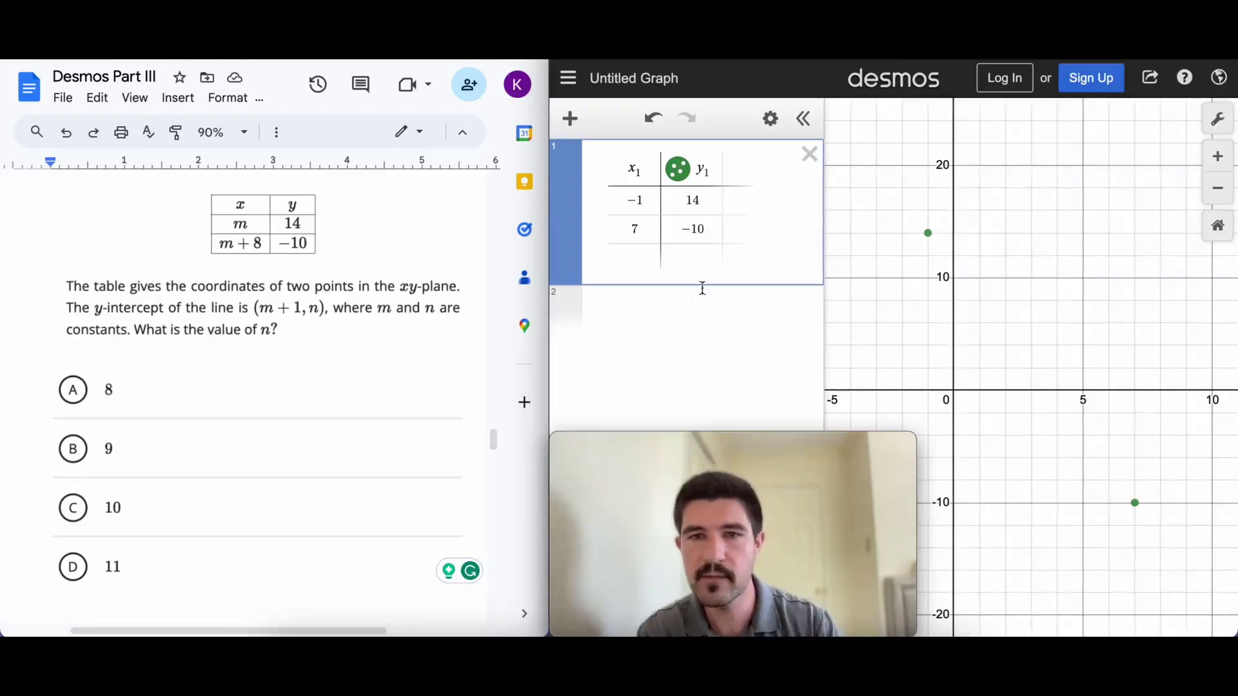
- Enter the linear regression y₁ ~ mx₁ + b in the expression below the table
click(657, 310)
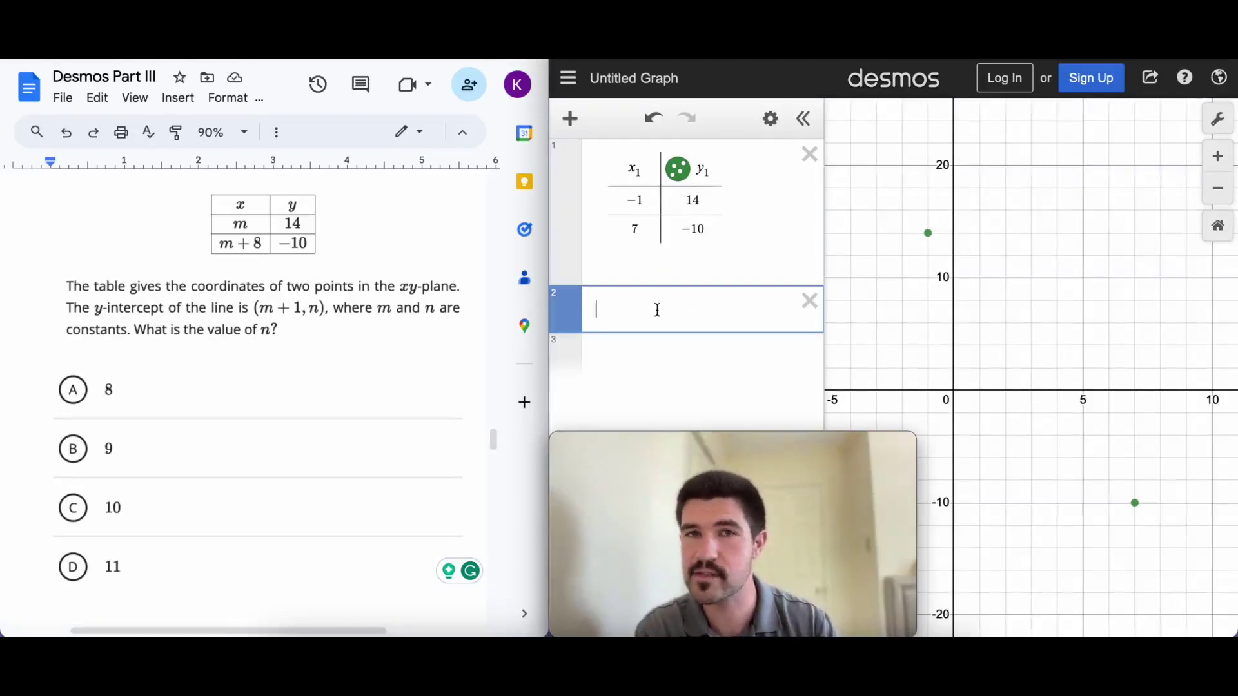
text(y1 )
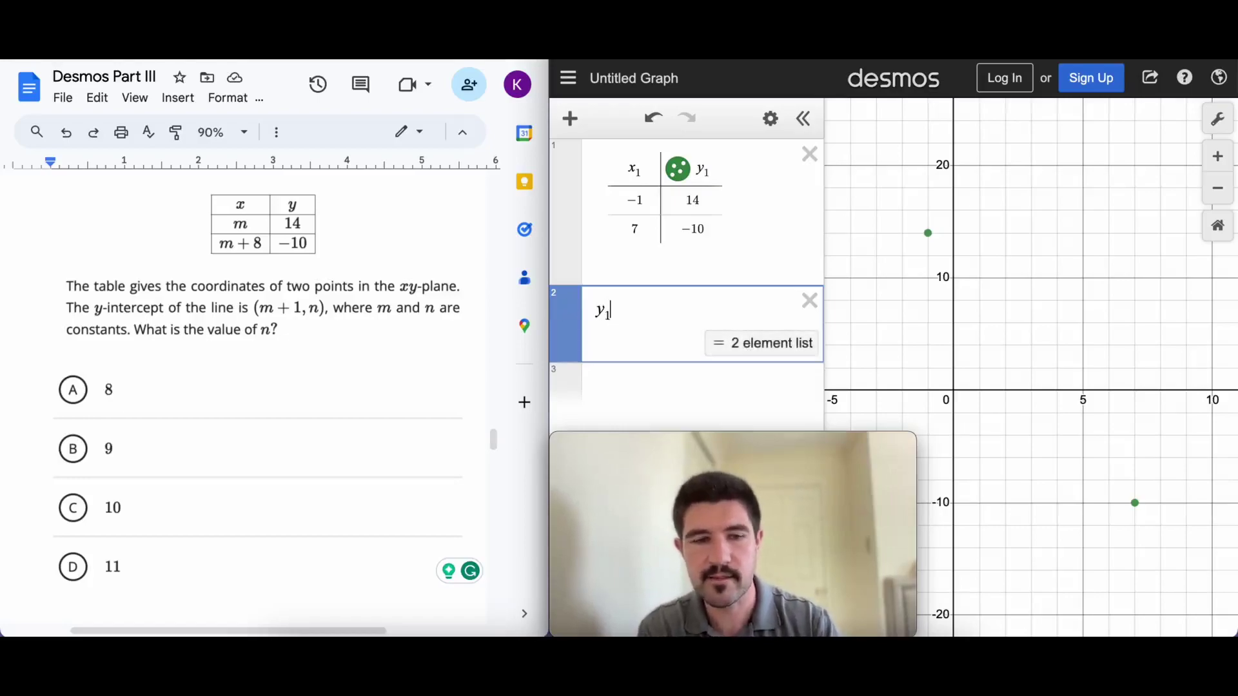
text(~ mx)
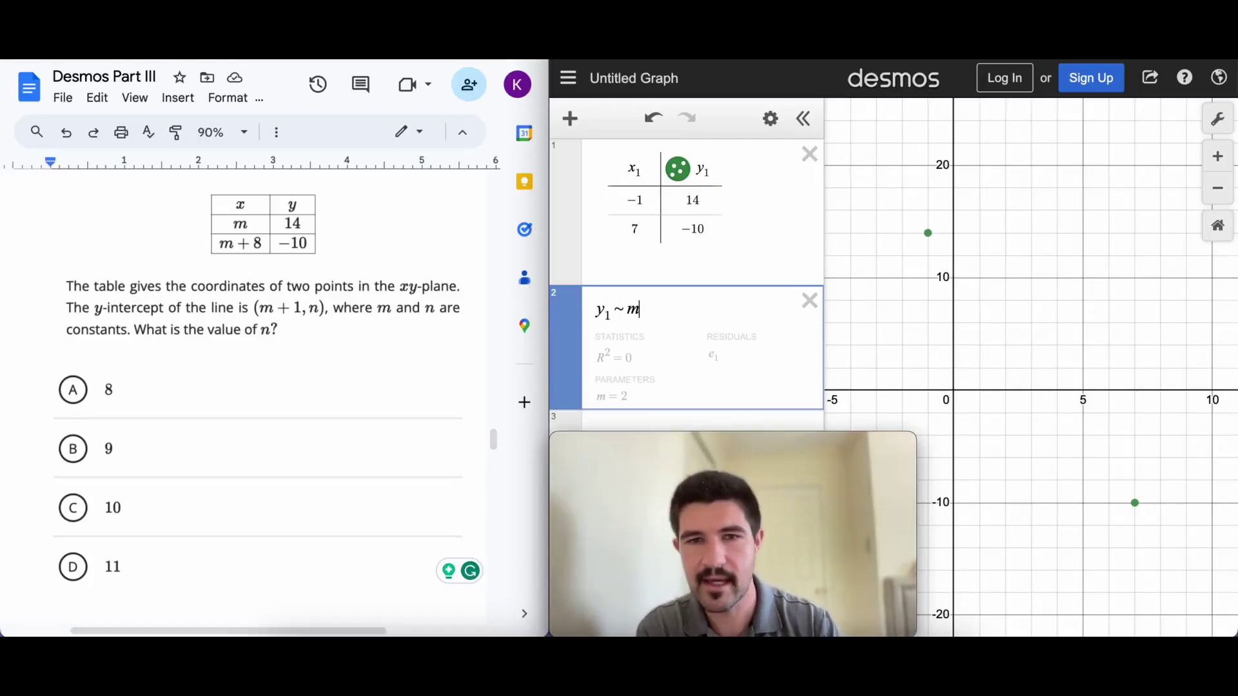
text(1)
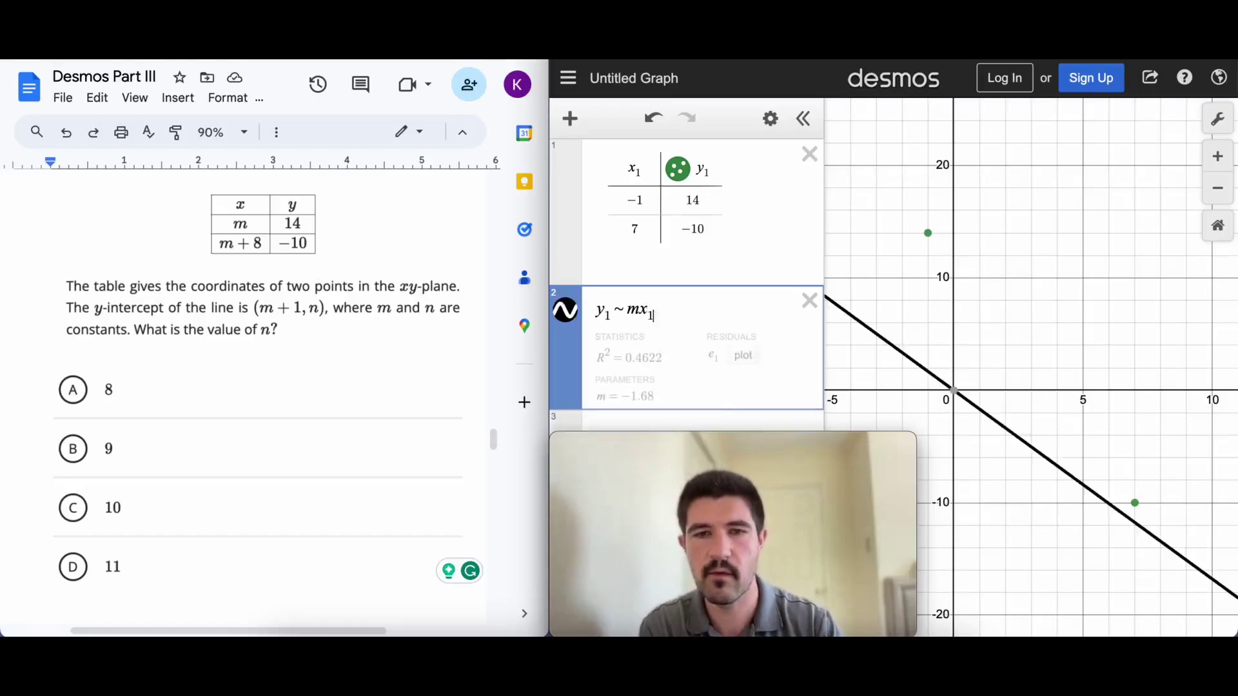
text( + b)
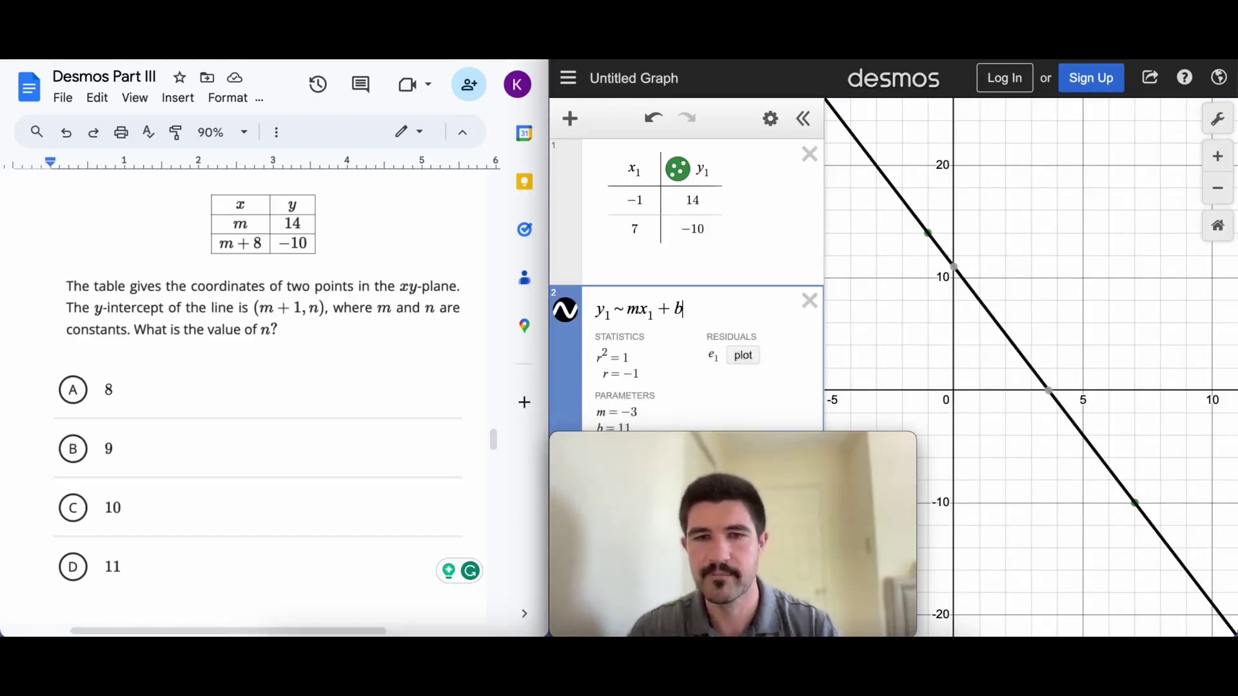
- Check the line's y-intercept and move the Movie Recording window clear of the regression parameters
click(951, 270)
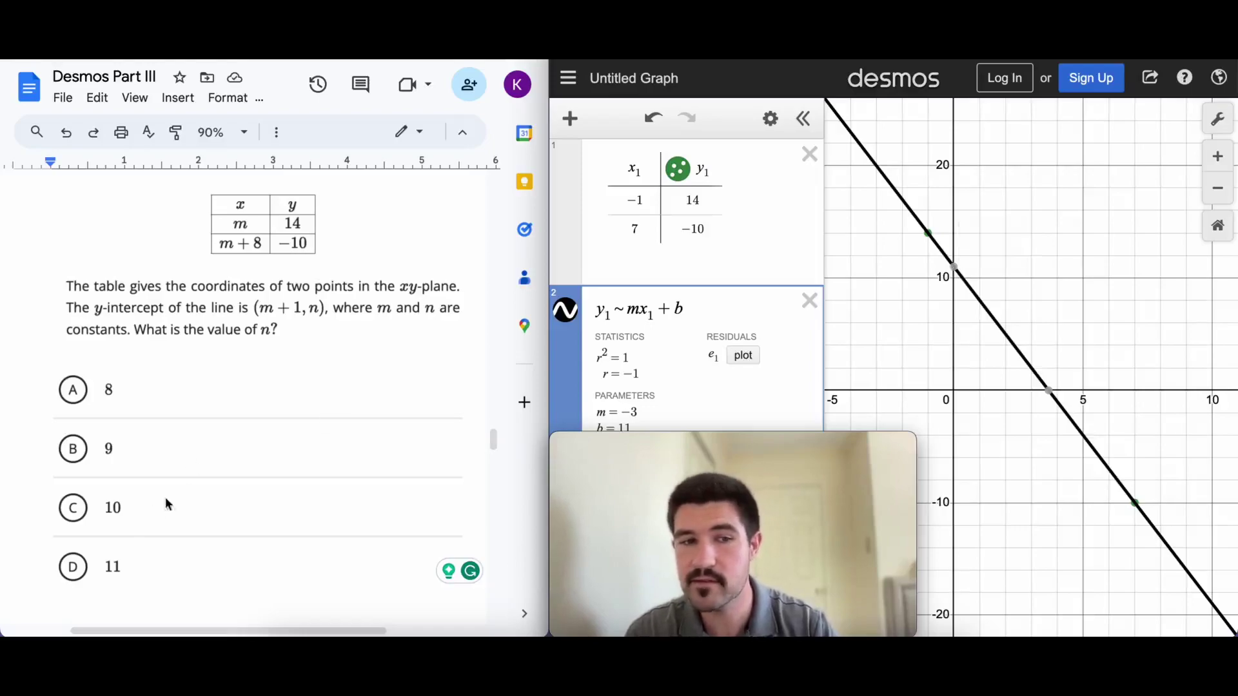
mouse_move(747, 460)
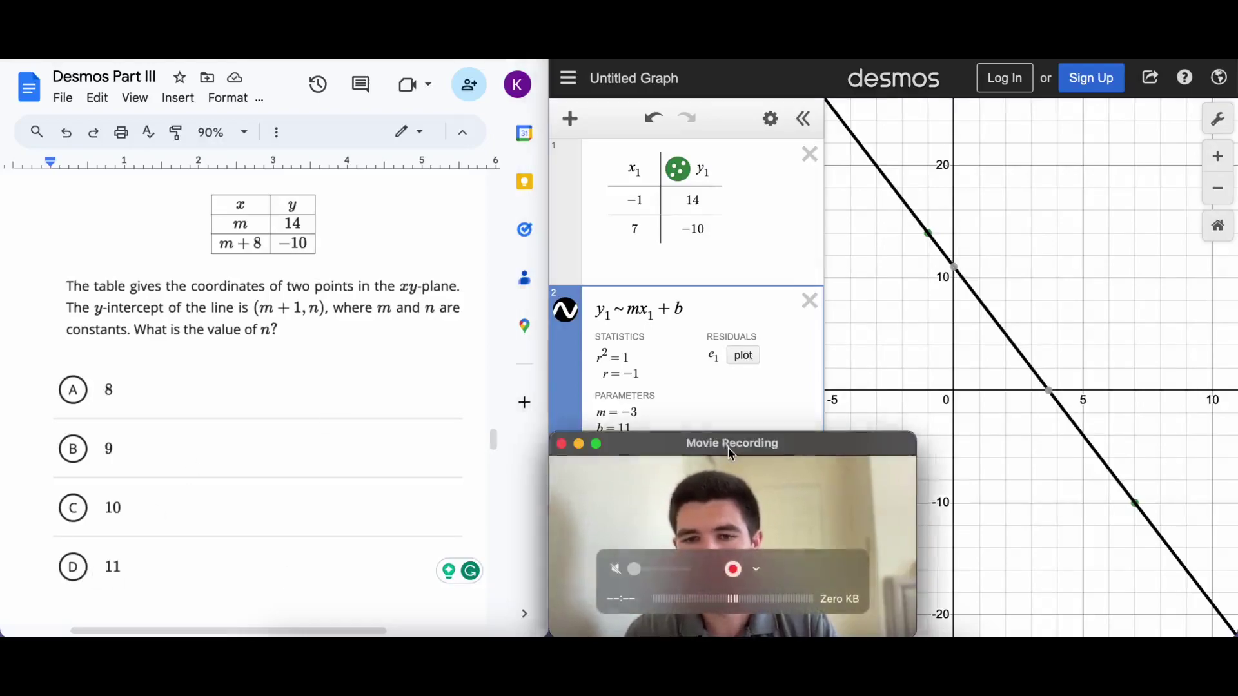
drag(730, 451, 1057, 445)
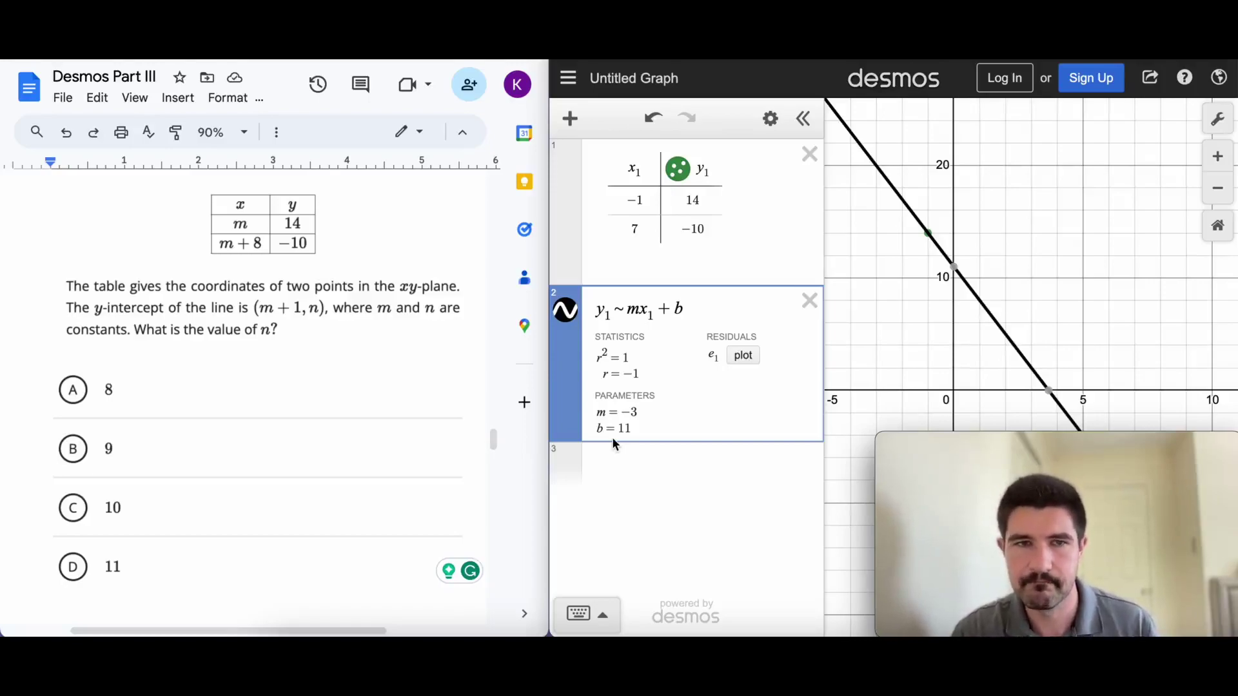
- Go to the question on f(x) = 3(4)^x, delete the table and regression, and restore the default graph view
scroll(413, 432, down, 10)
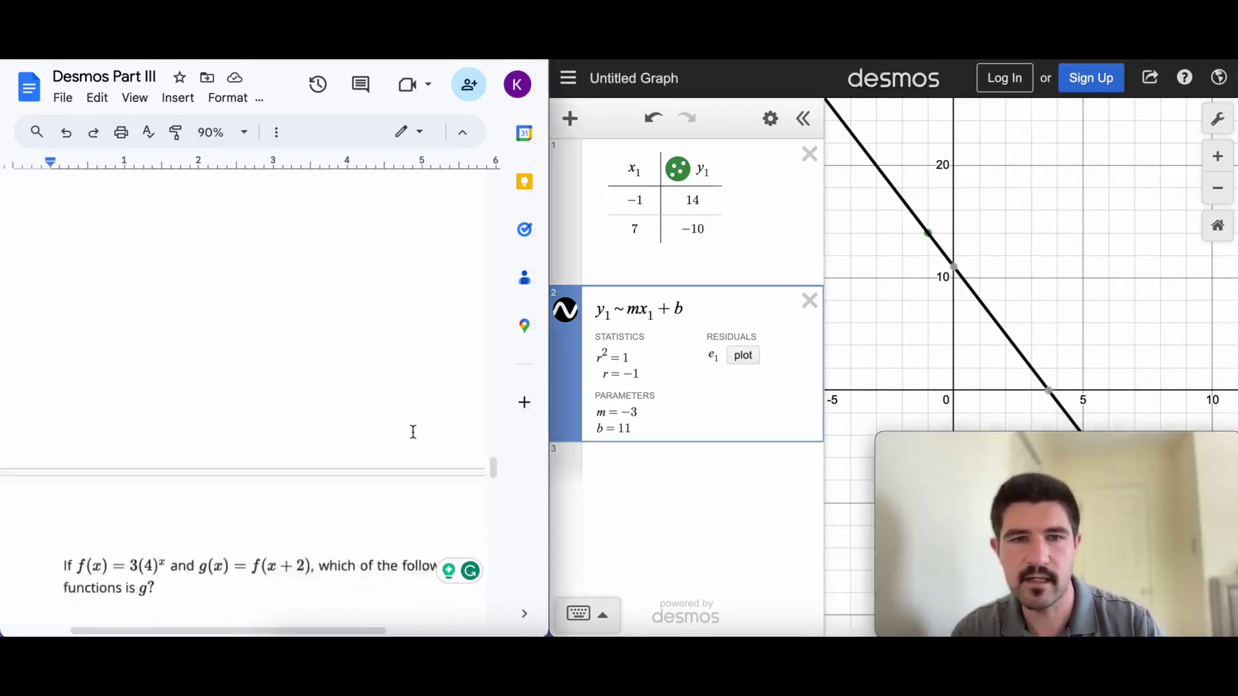
scroll(413, 432, up, 1)
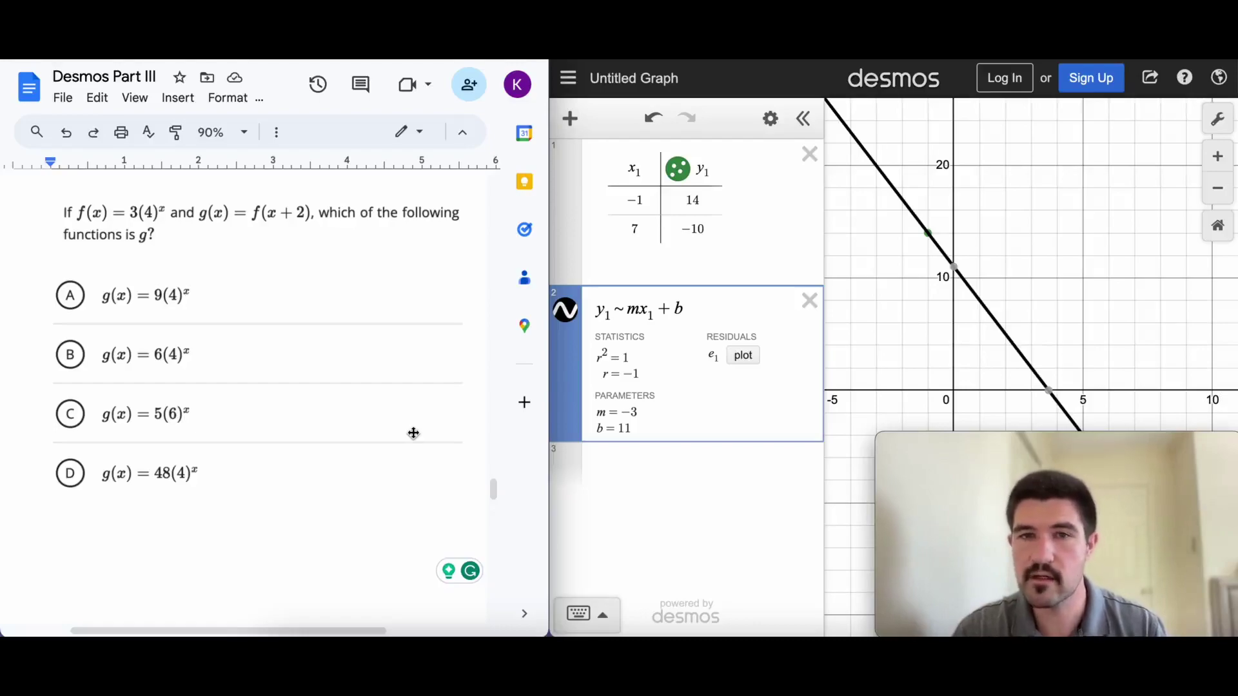
click(810, 154)
click(810, 156)
click(1218, 223)
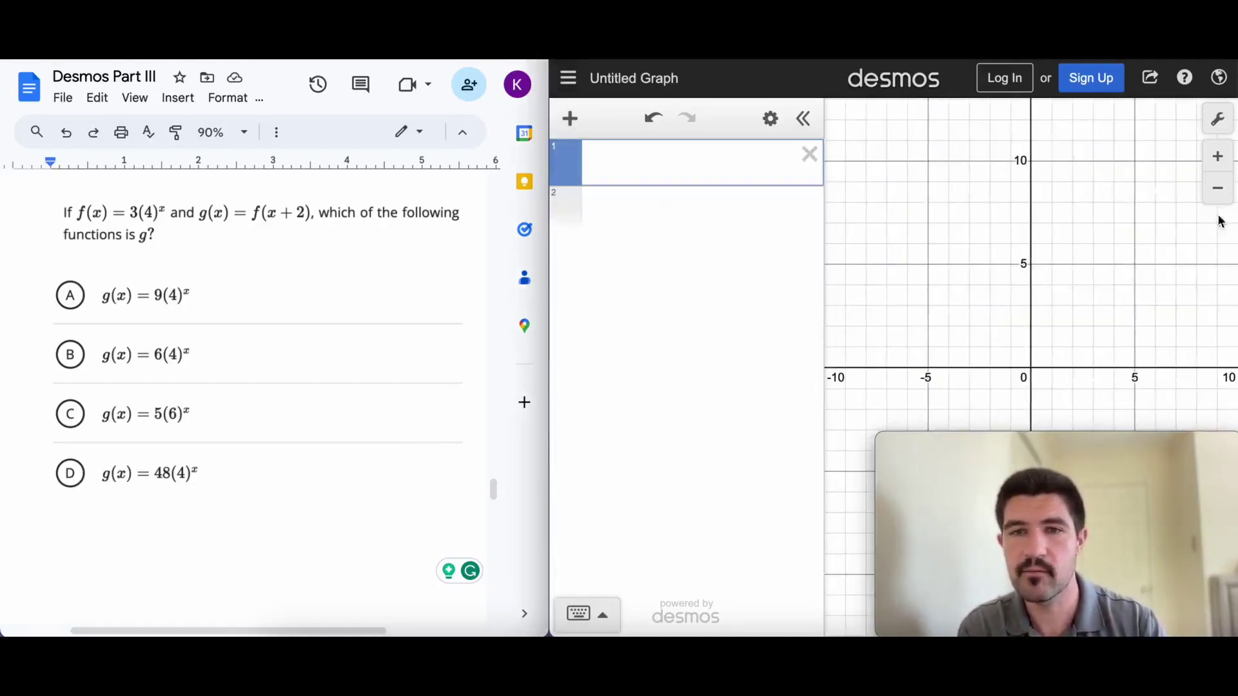
- Define f(x) = 3(4)^x in the first expression and g(x) = f(x + 2) in the second
click(658, 160)
text(f(x))
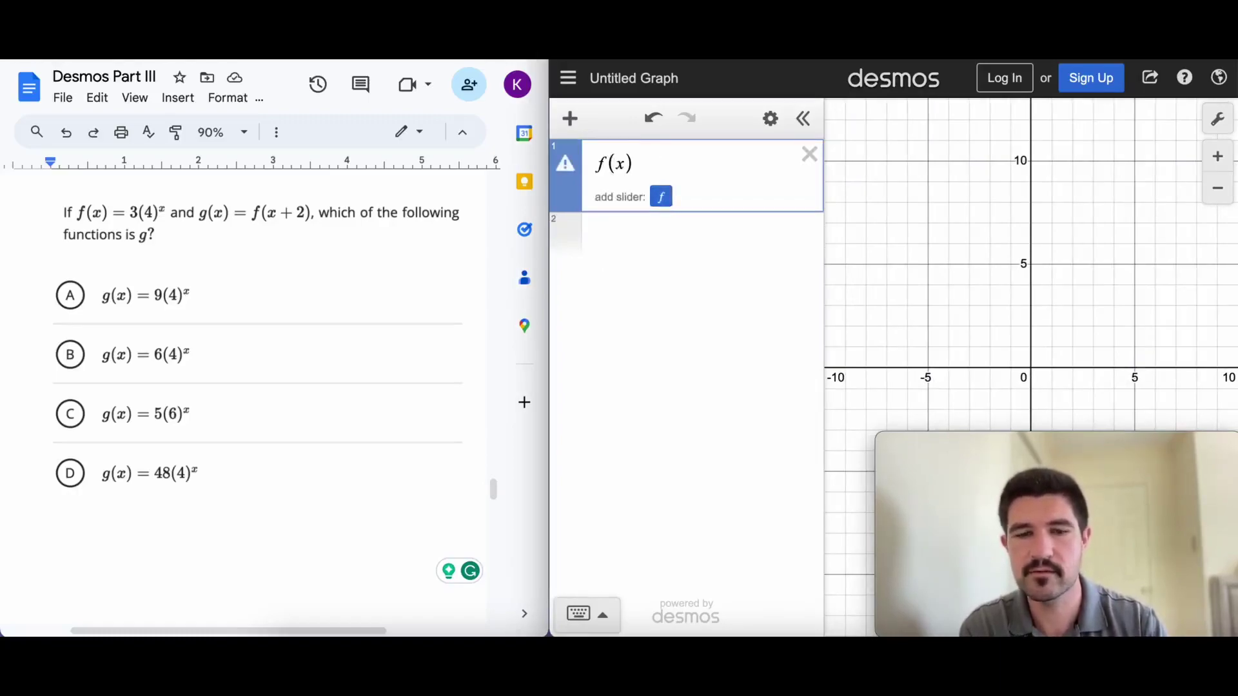
text(=3(4)^x)
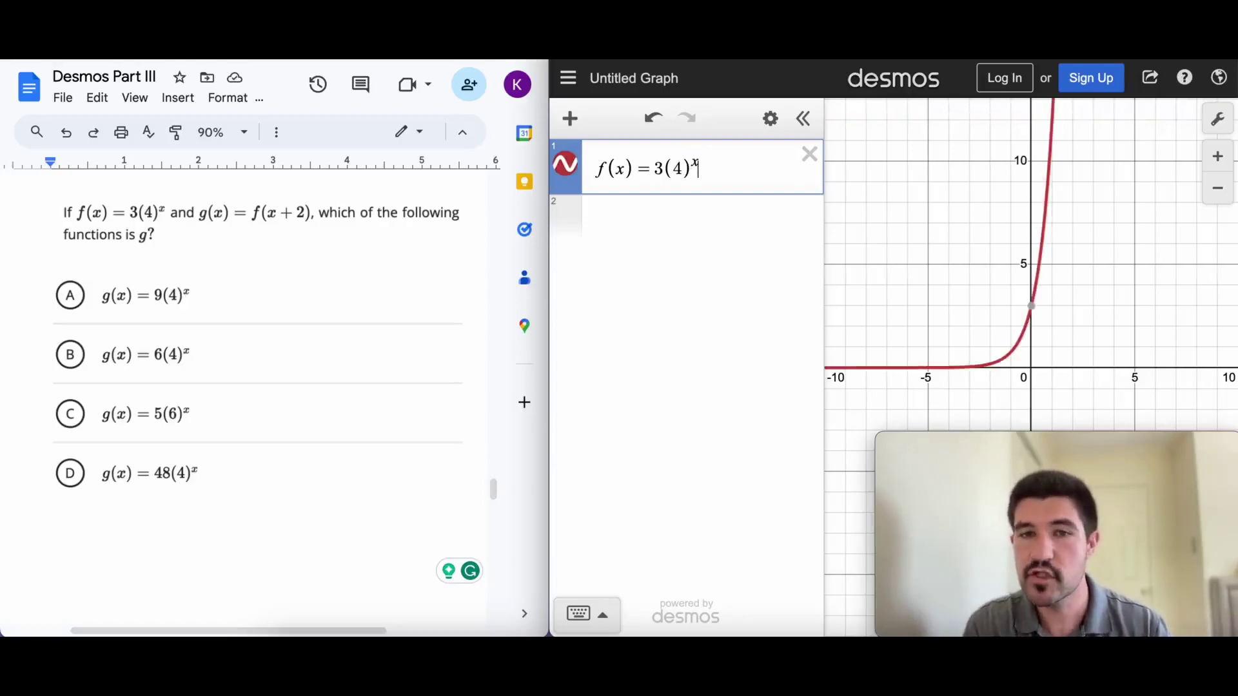
click(631, 214)
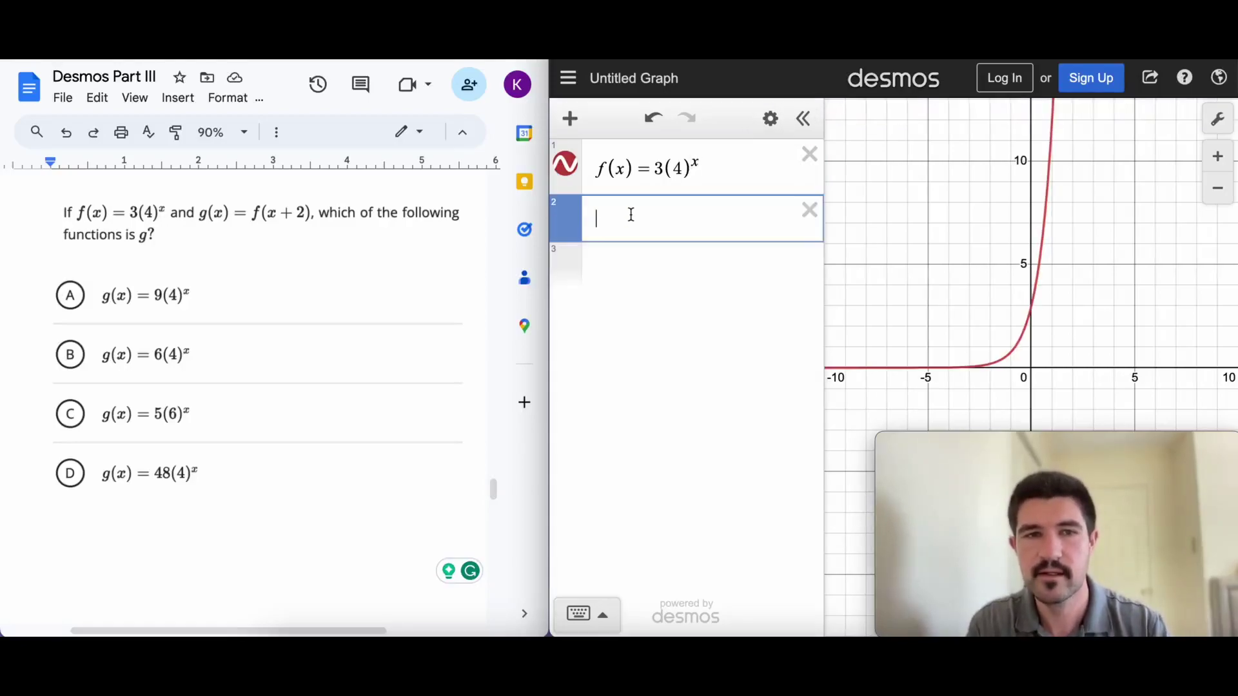
text(g(x))
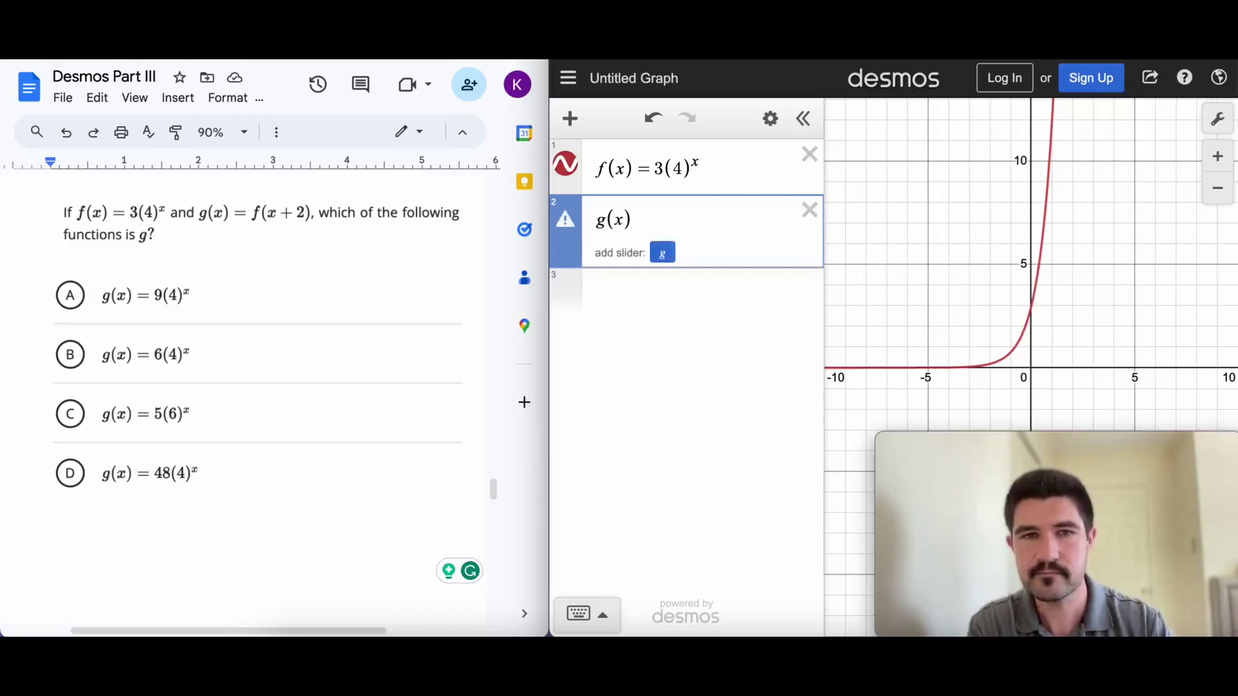
text(=f(x+2))
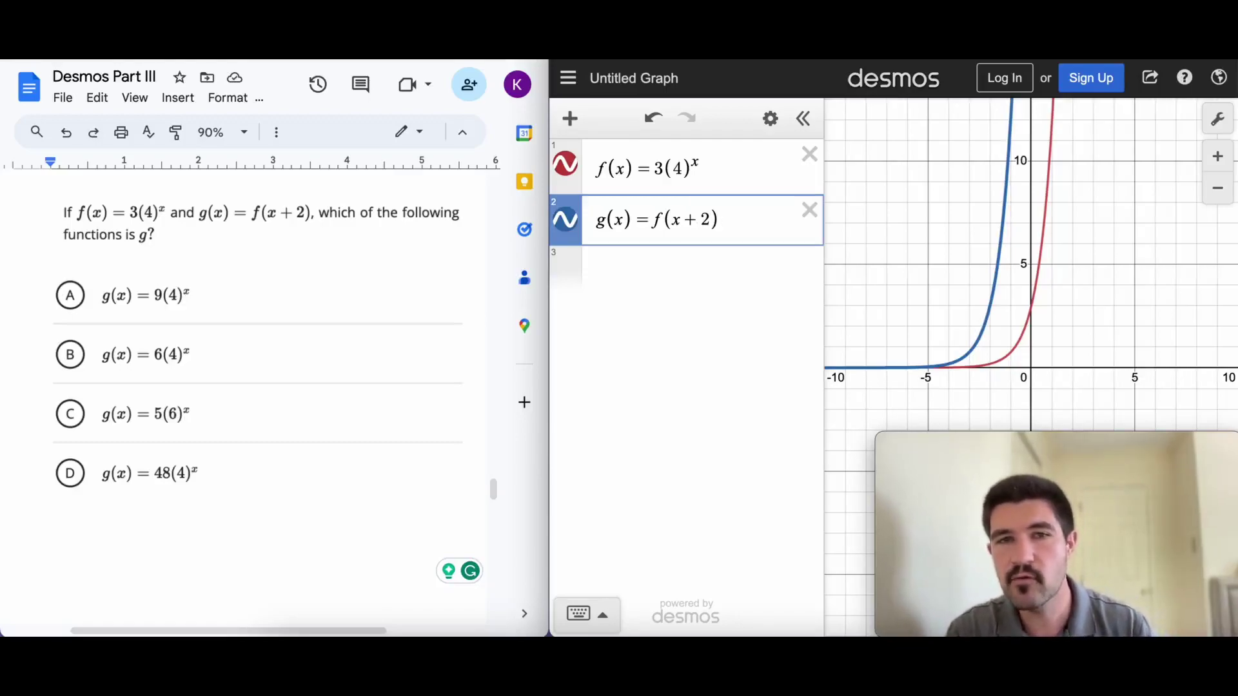
- Hide the graph of f(x) and graph answer choice A, 9(4)^x, in the third expression
click(565, 168)
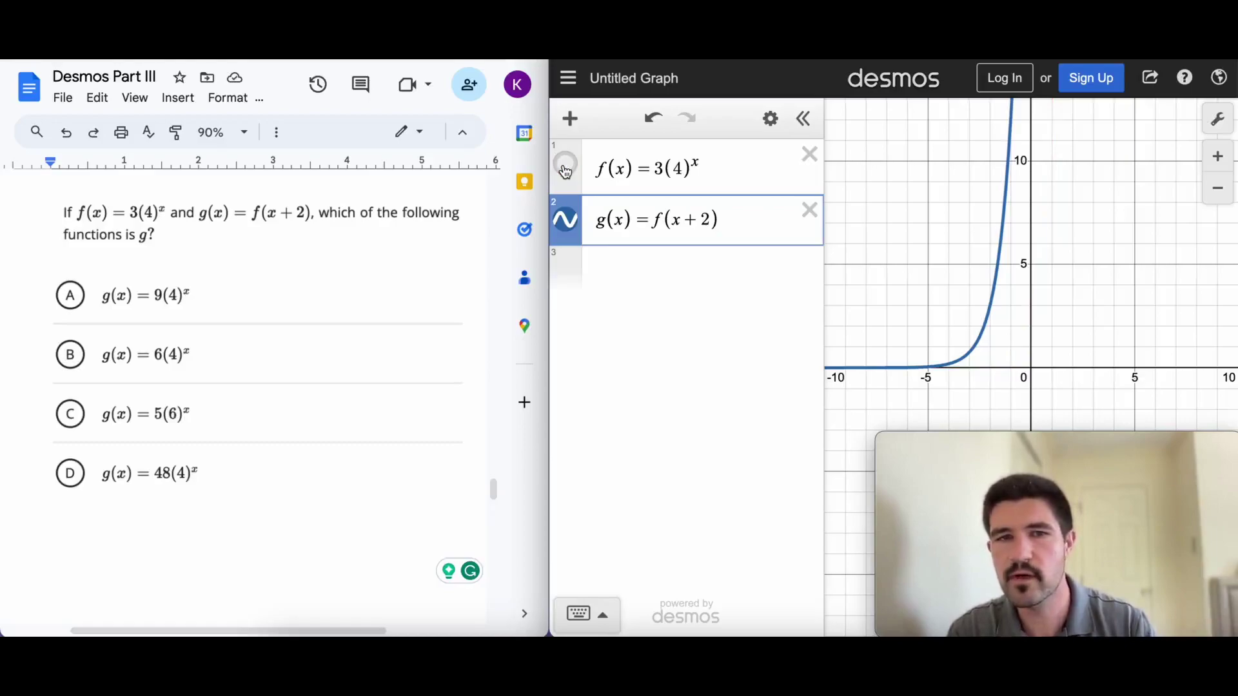
click(661, 272)
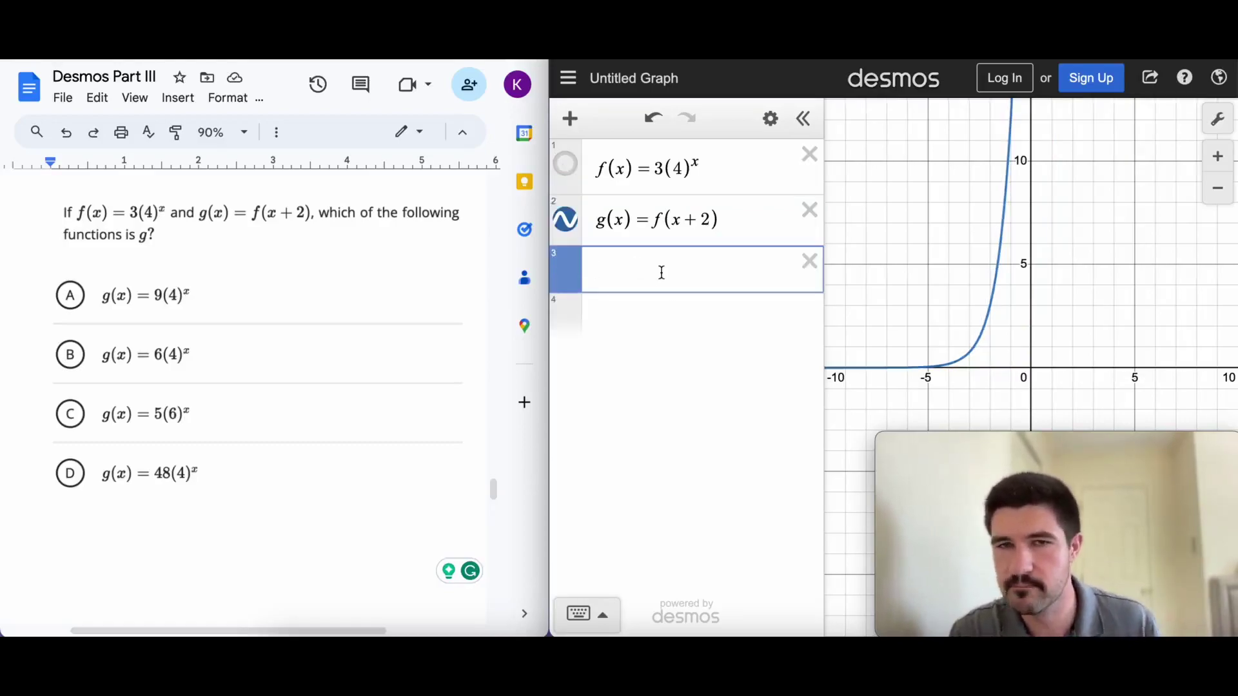
text(9)
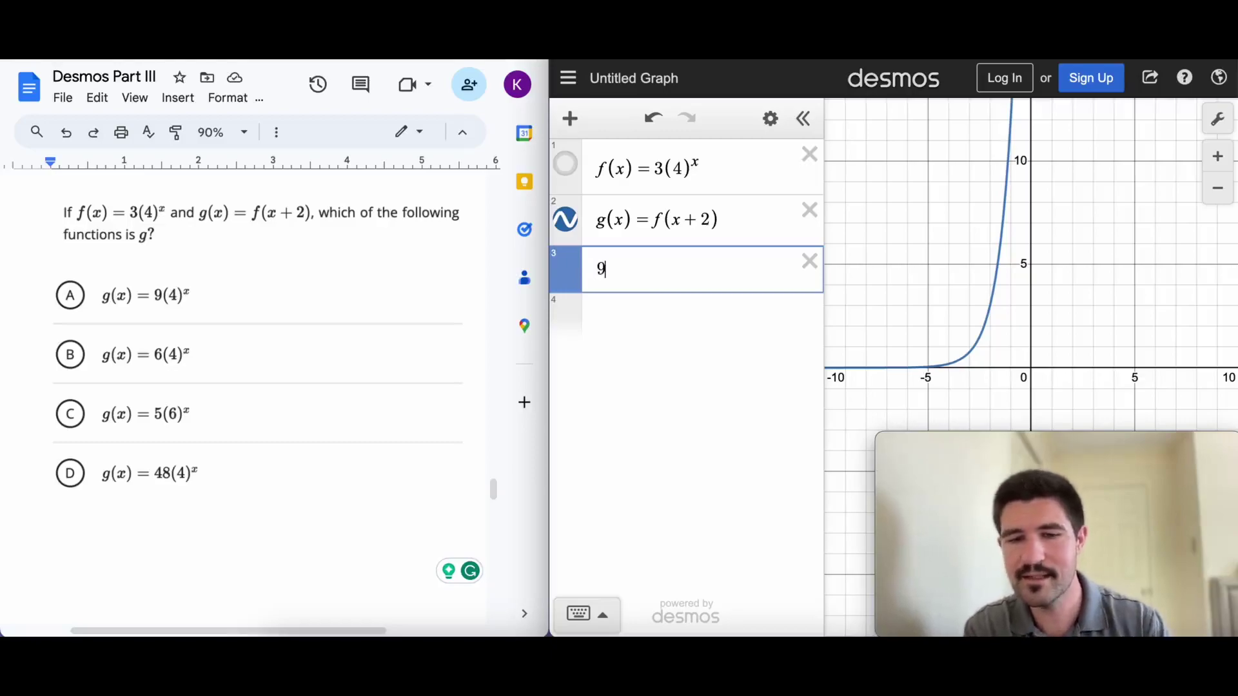
text((4)^x)
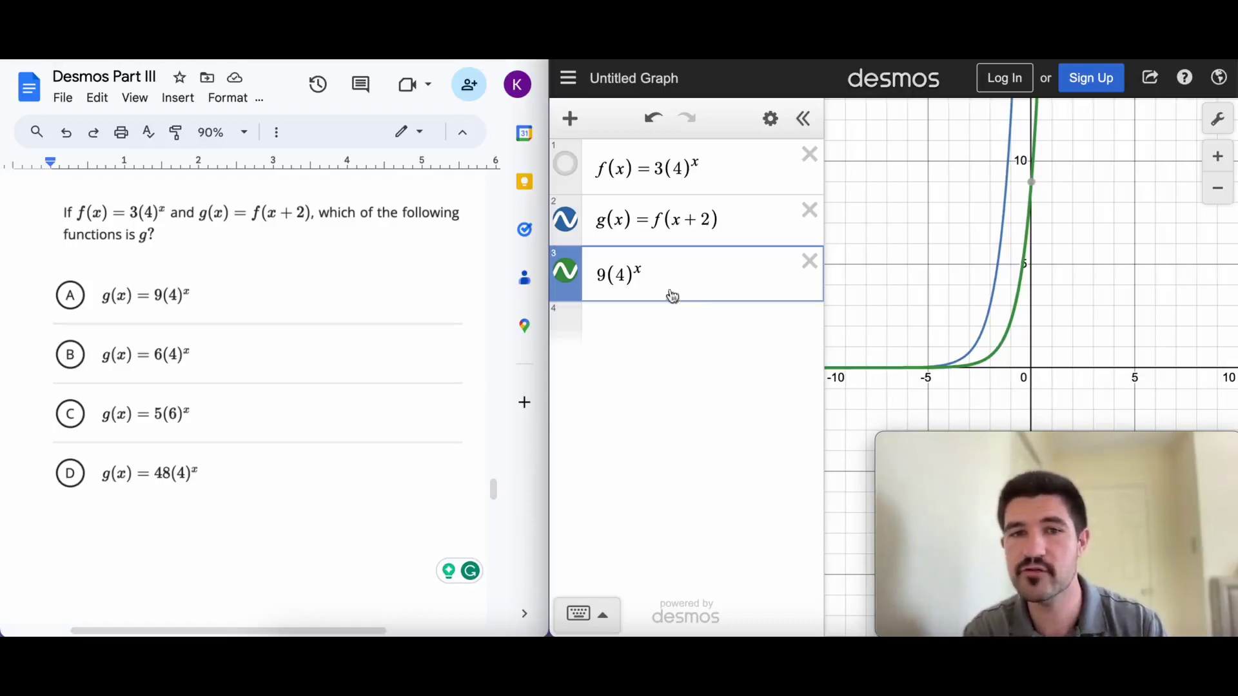
- Change the third expression's coefficient to 6 to test answer choice B, 6(4)^x, against g(x)
click(602, 275)
key(BackSpace)
text(6)
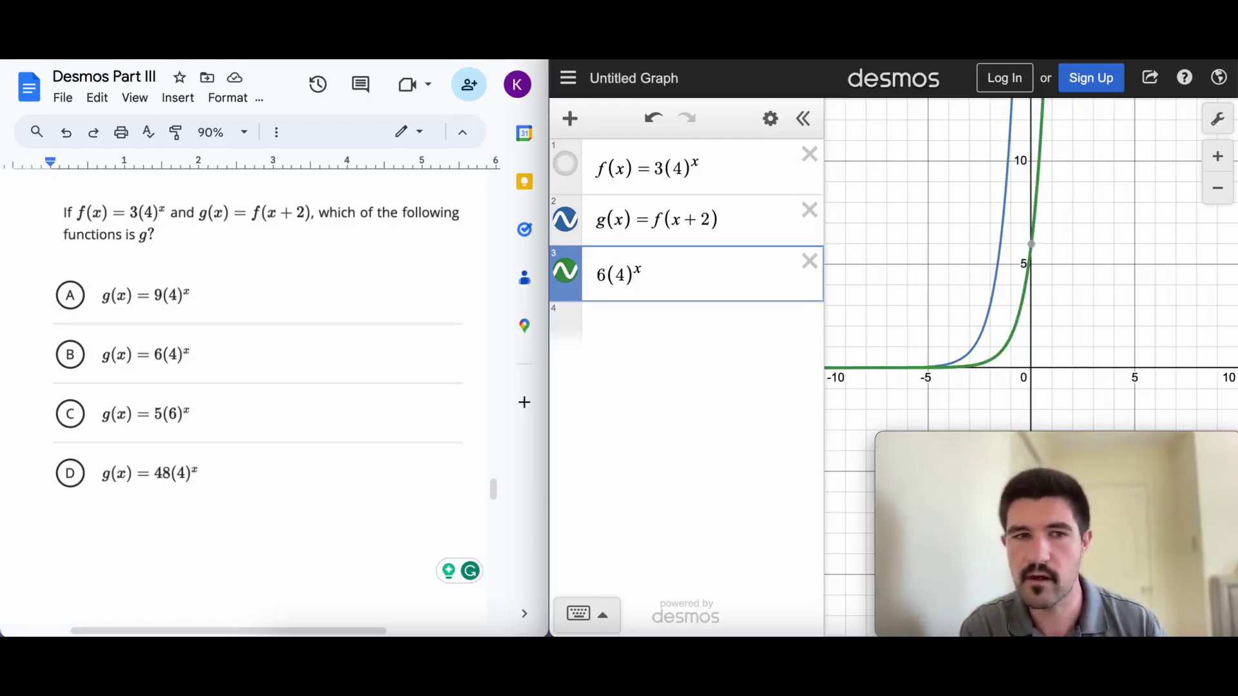
- Change the third expression to 5(6)^x to test answer choice C against g(x)
key(BackSpace)
text(5)
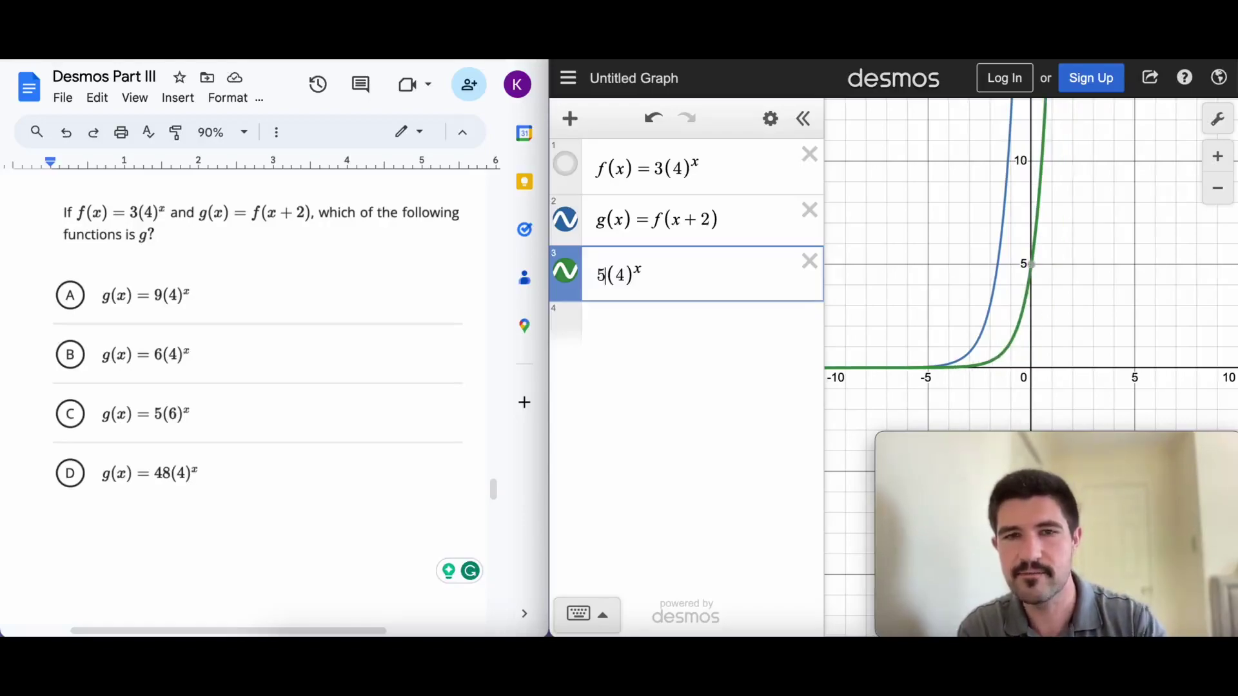
click(624, 275)
key(BackSpace)
text(6)
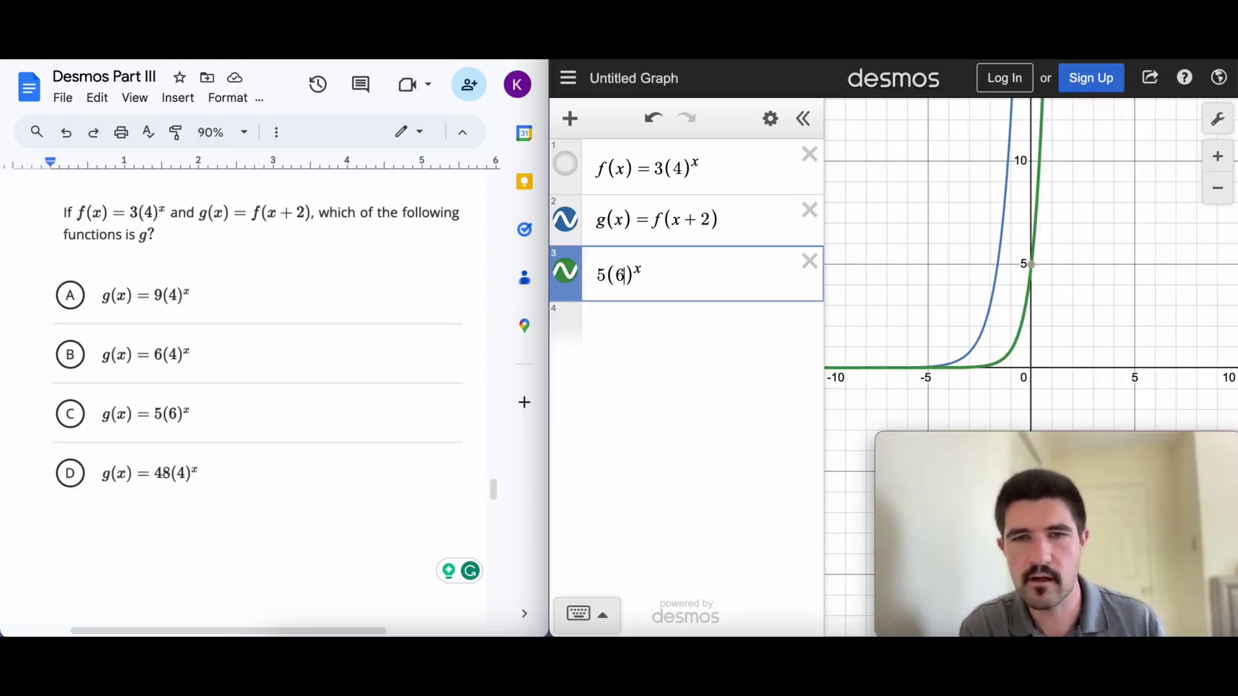
- Change the third expression to 48(4)^x to test answer choice D against g(x)
key(BackSpace)
text(4)
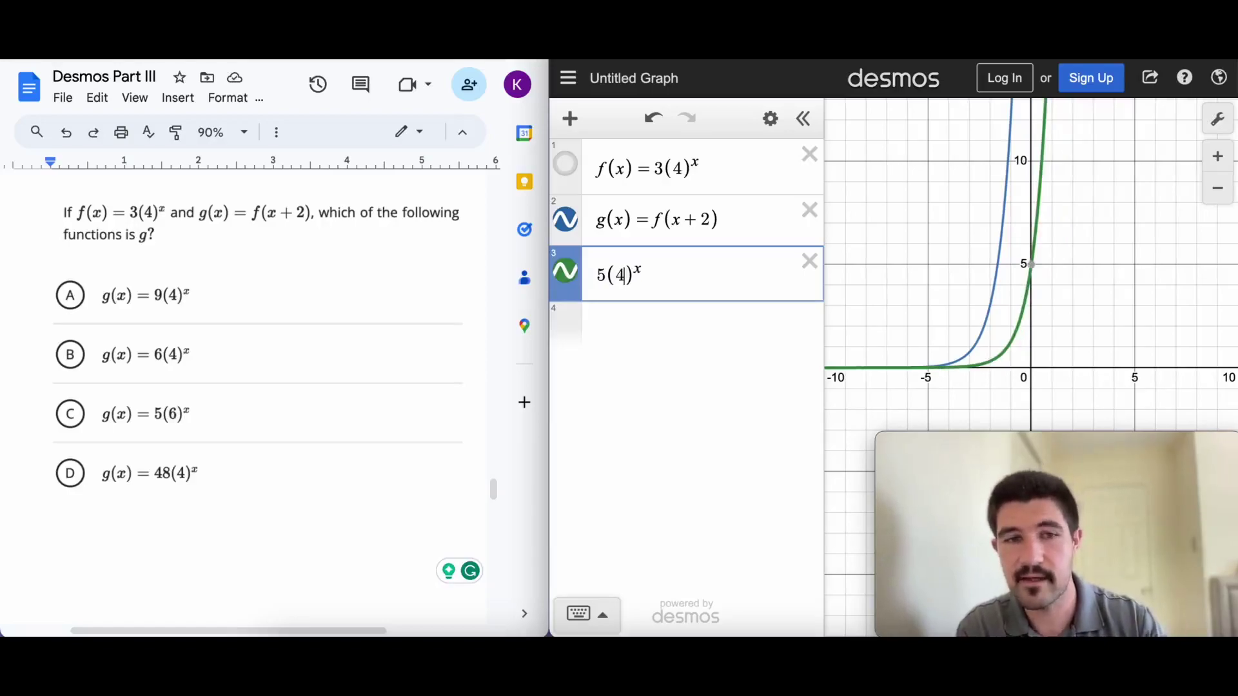
click(603, 274)
key(BackSpace)
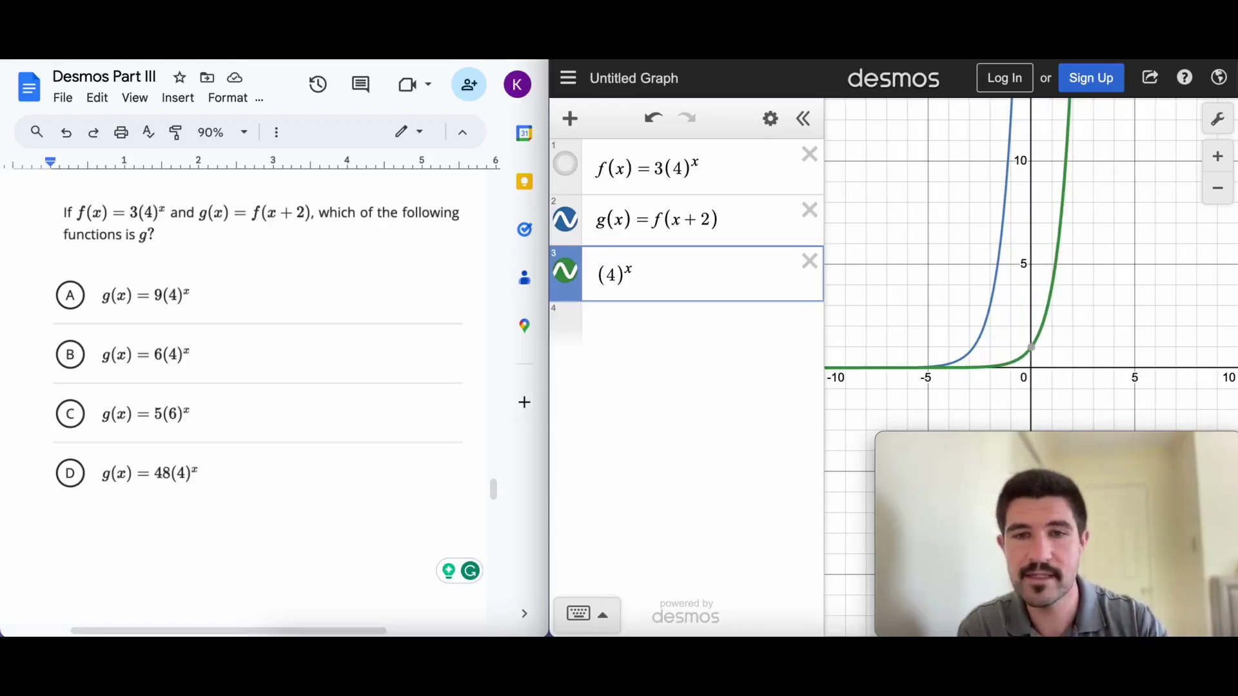
text(48)
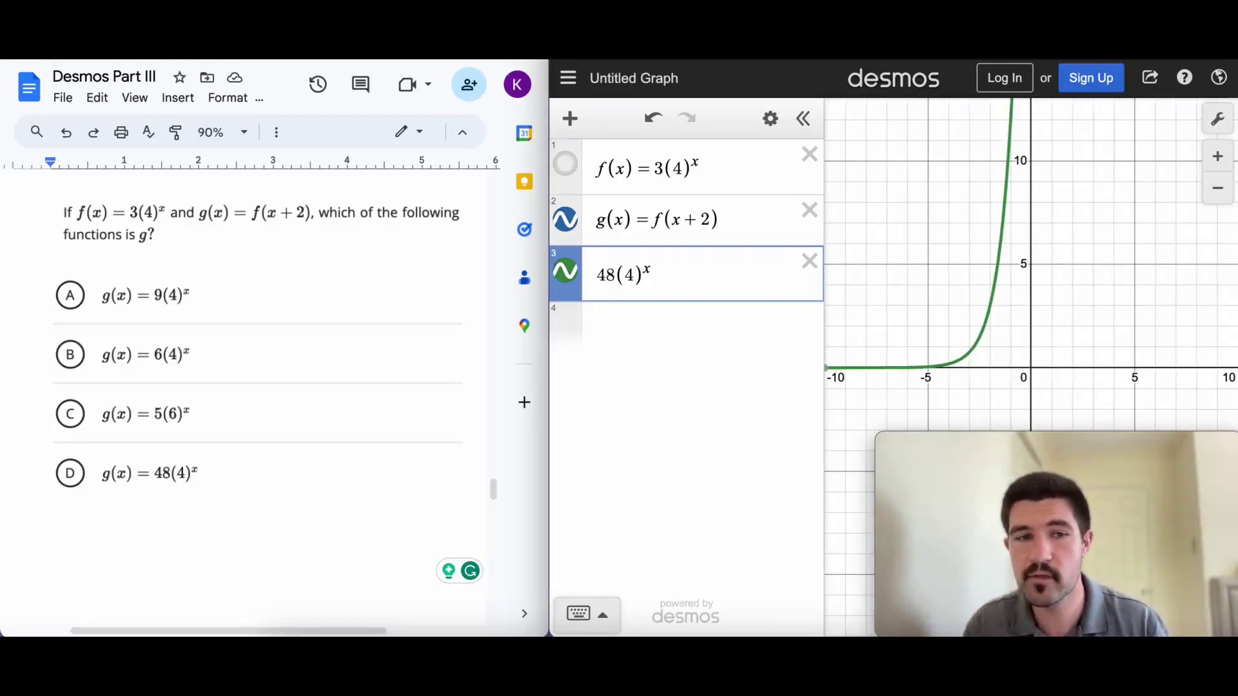
- Toggle the visibility of the 48(4)^x curve to compare it with g(x), leaving it hidden
click(577, 282)
click(570, 277)
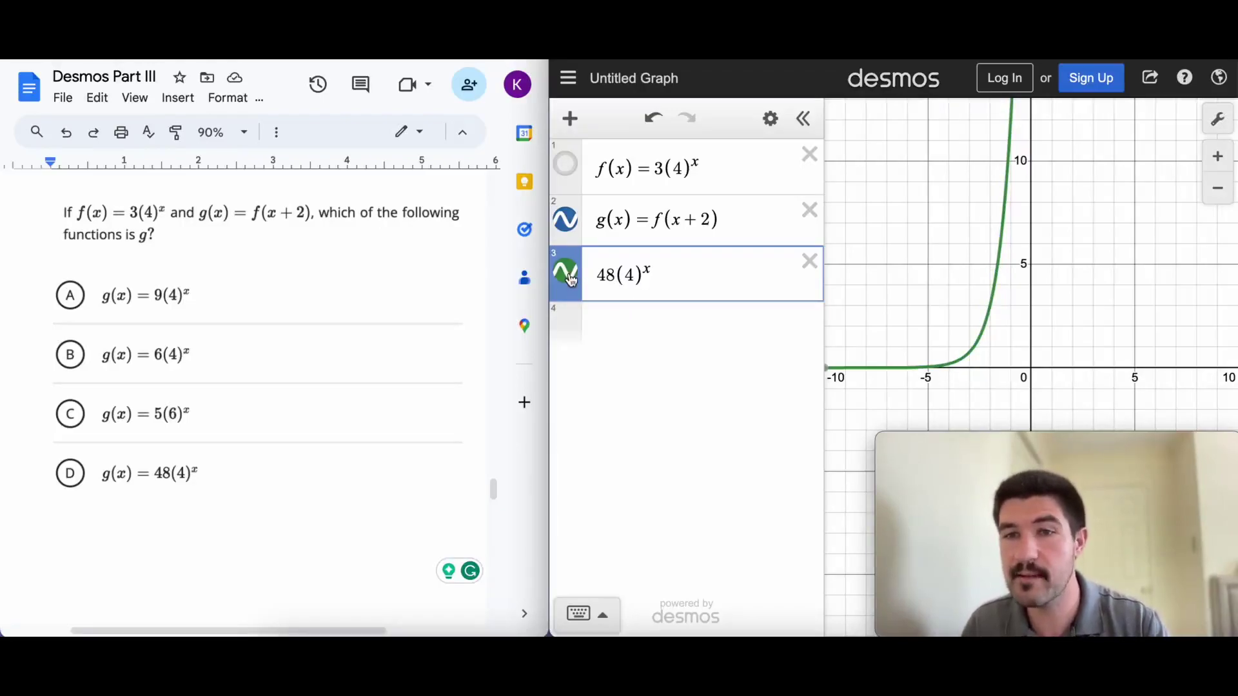
click(570, 277)
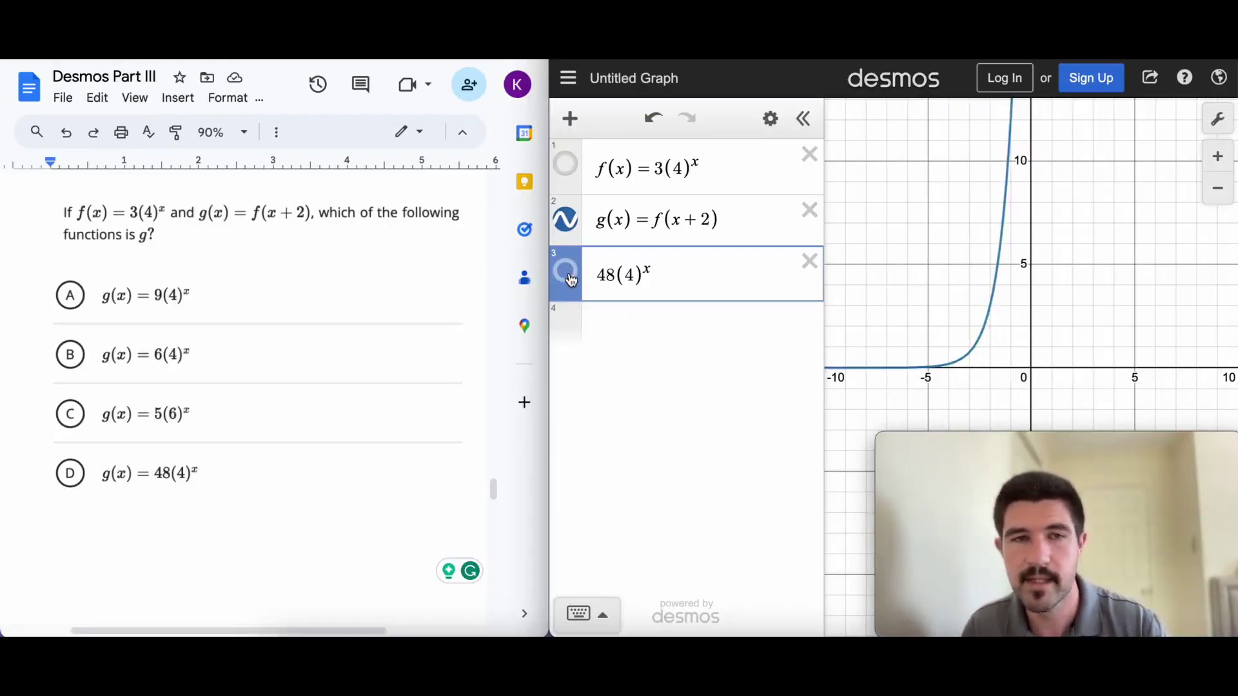
- Go to the table question on f(x) = 2x² + 9 and reload the calculator to get a blank graph
scroll(369, 320, down, 5)
scroll(369, 316, down, 1)
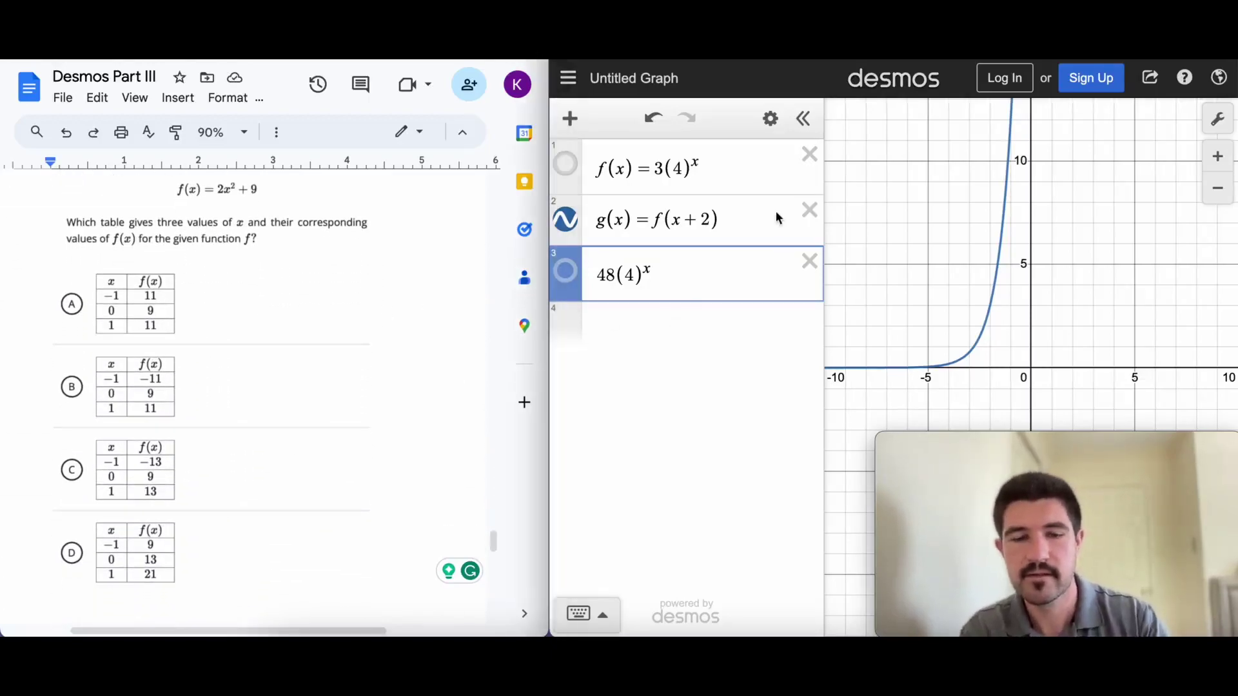
key(super+r)
key(Return)
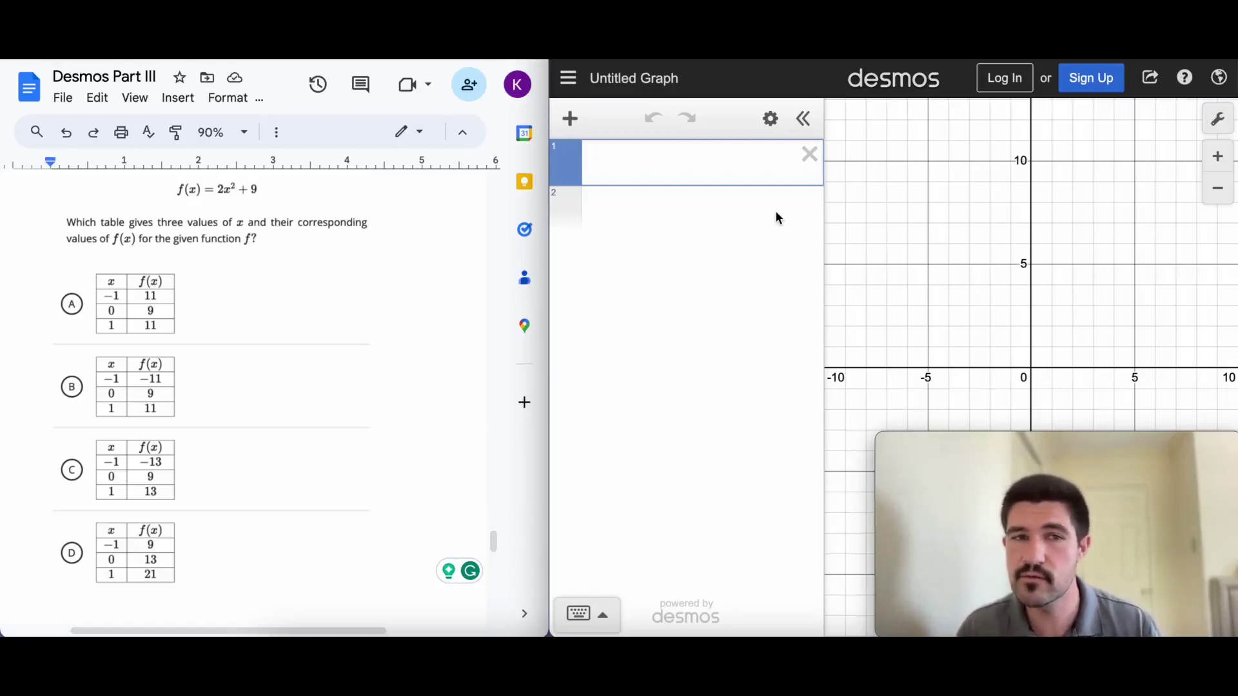
- Graph 2x^2 + 9 in the first expression and trace the parabola's points down toward its vertex
text(2x^2)
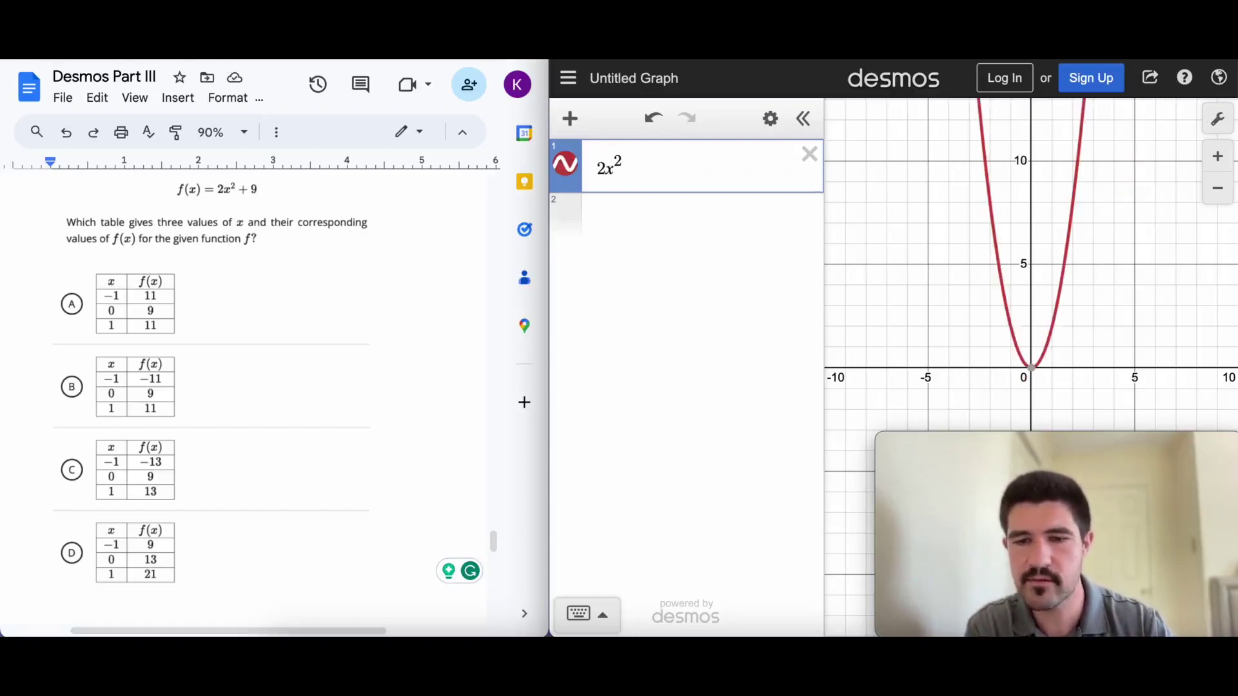
key(Right)
text(+ 0)
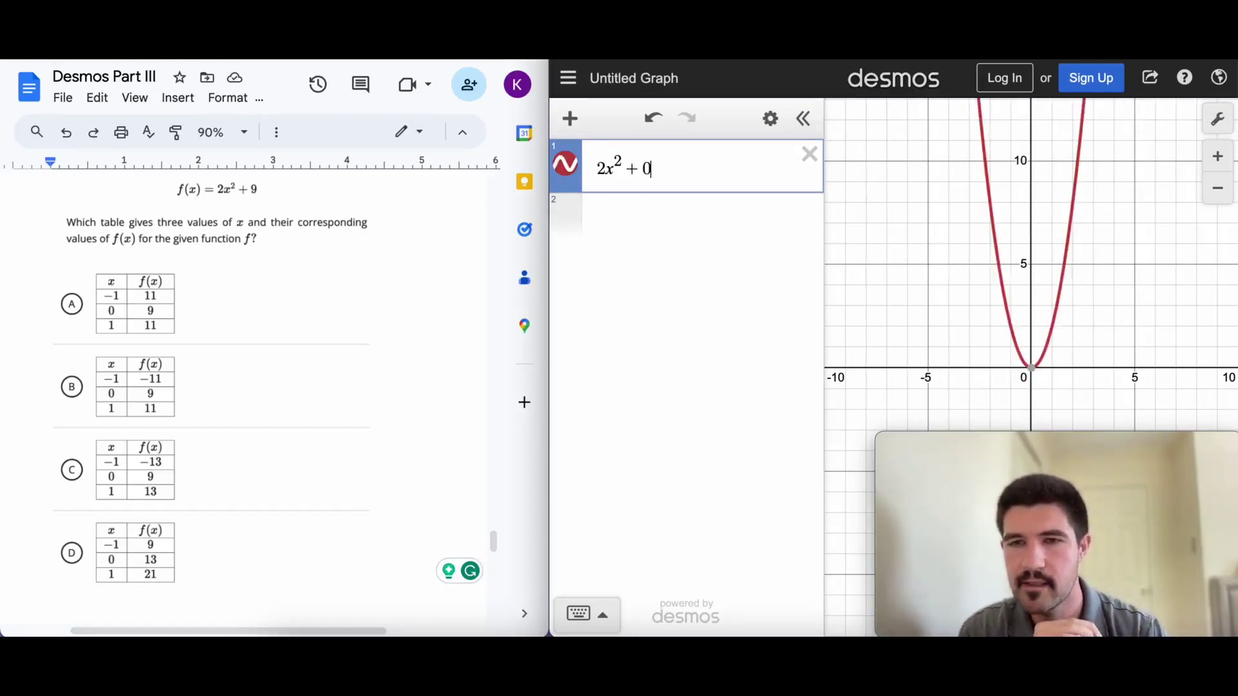
key(BackSpace)
text(9)
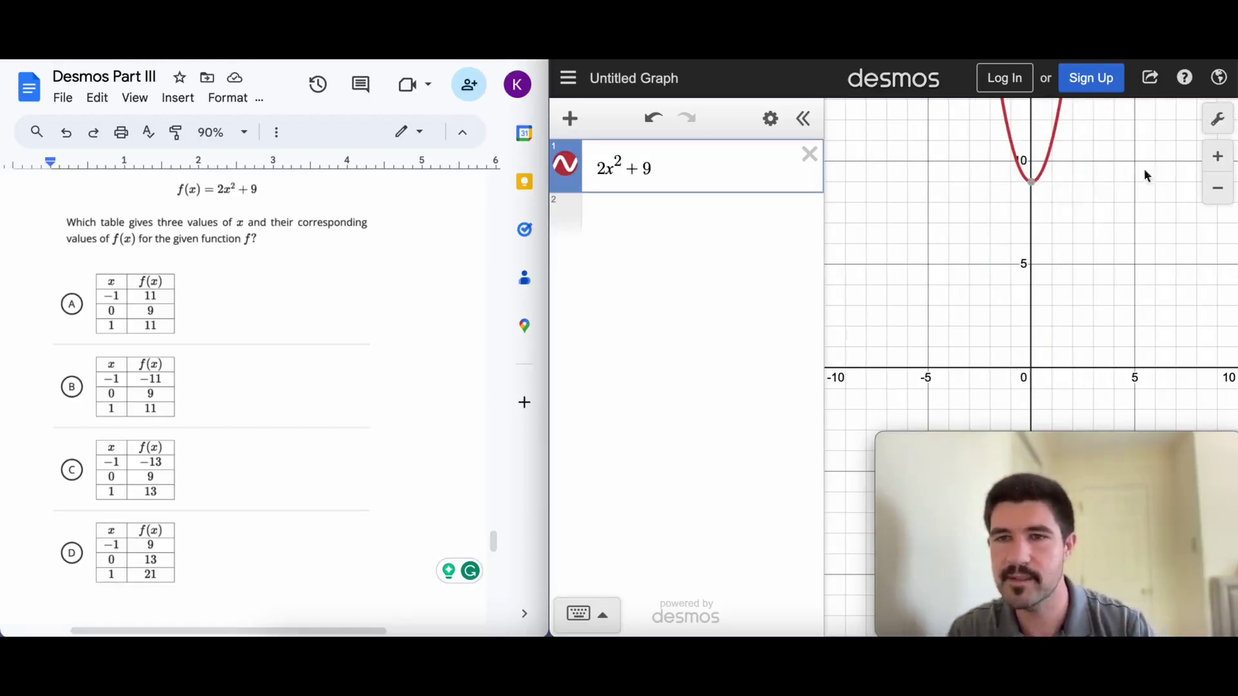
click(1210, 189)
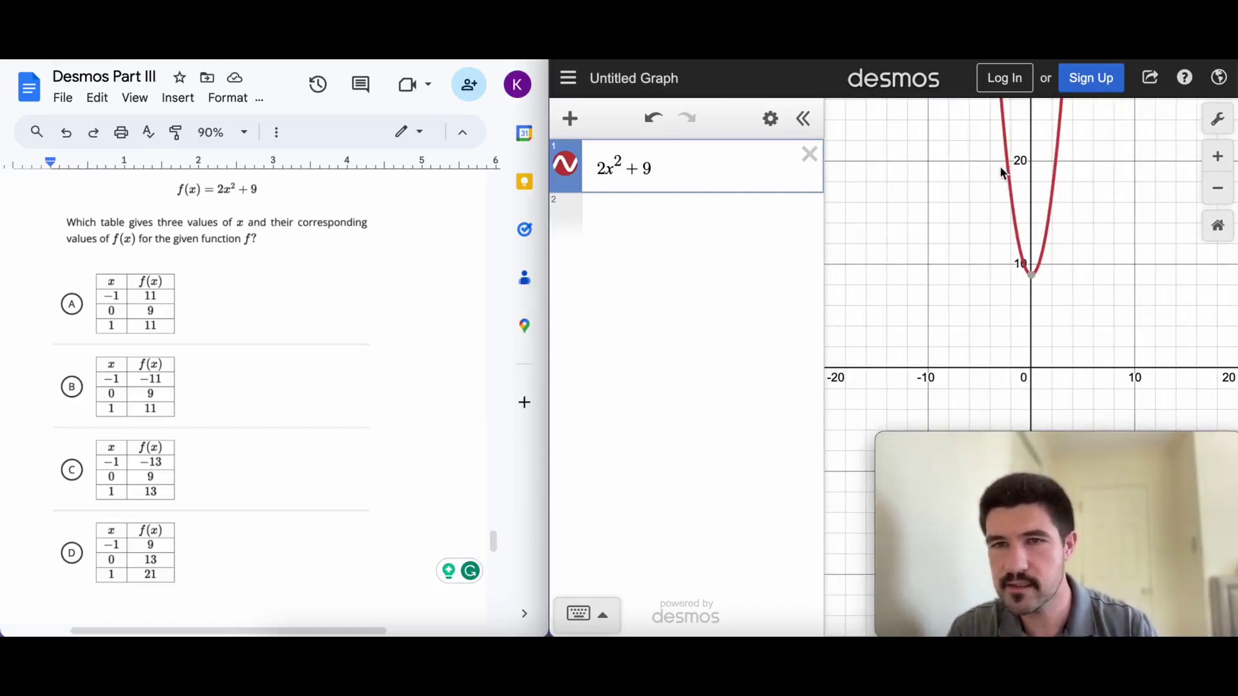
drag(1006, 161, 1023, 260)
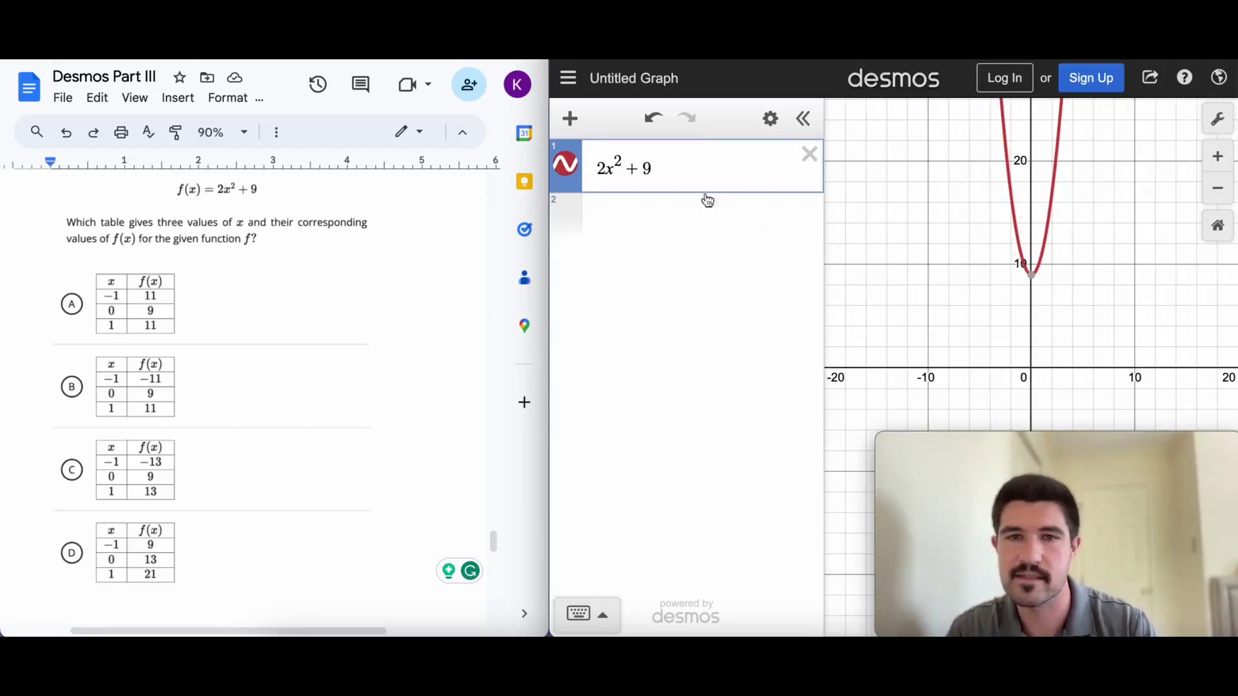
- Create a table of values from 2x² + 9 and evaluate x = 5, then x = -13, in an added row
click(769, 121)
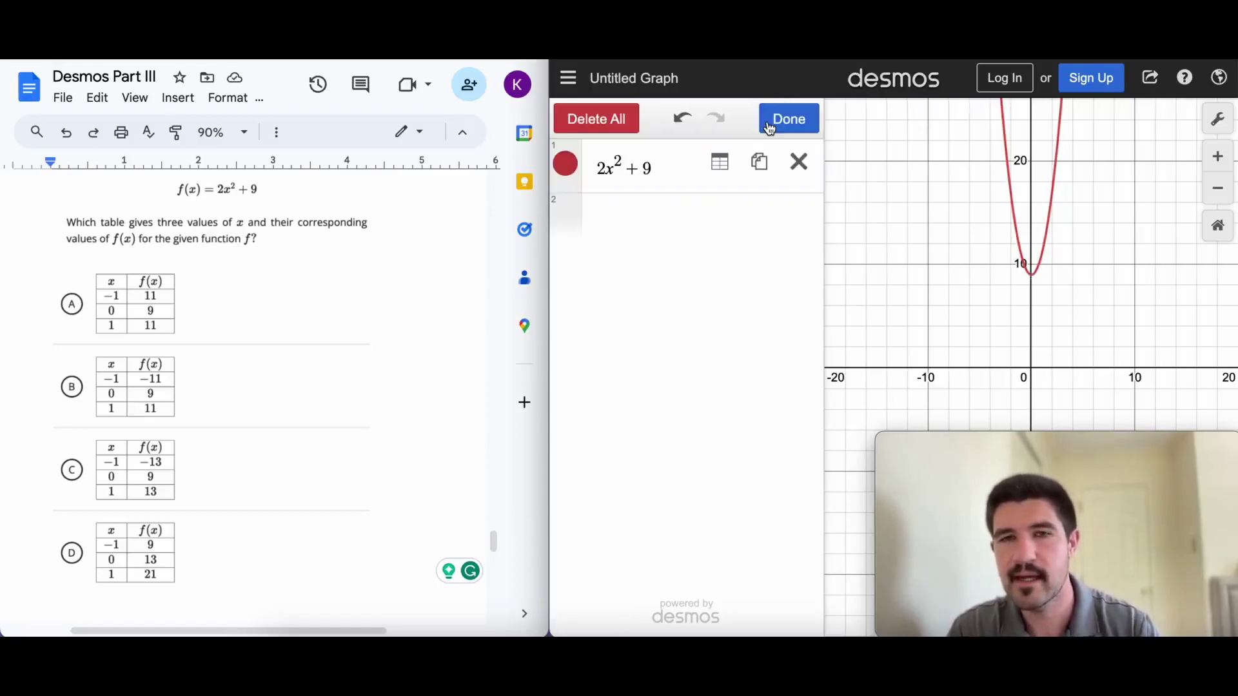
click(721, 174)
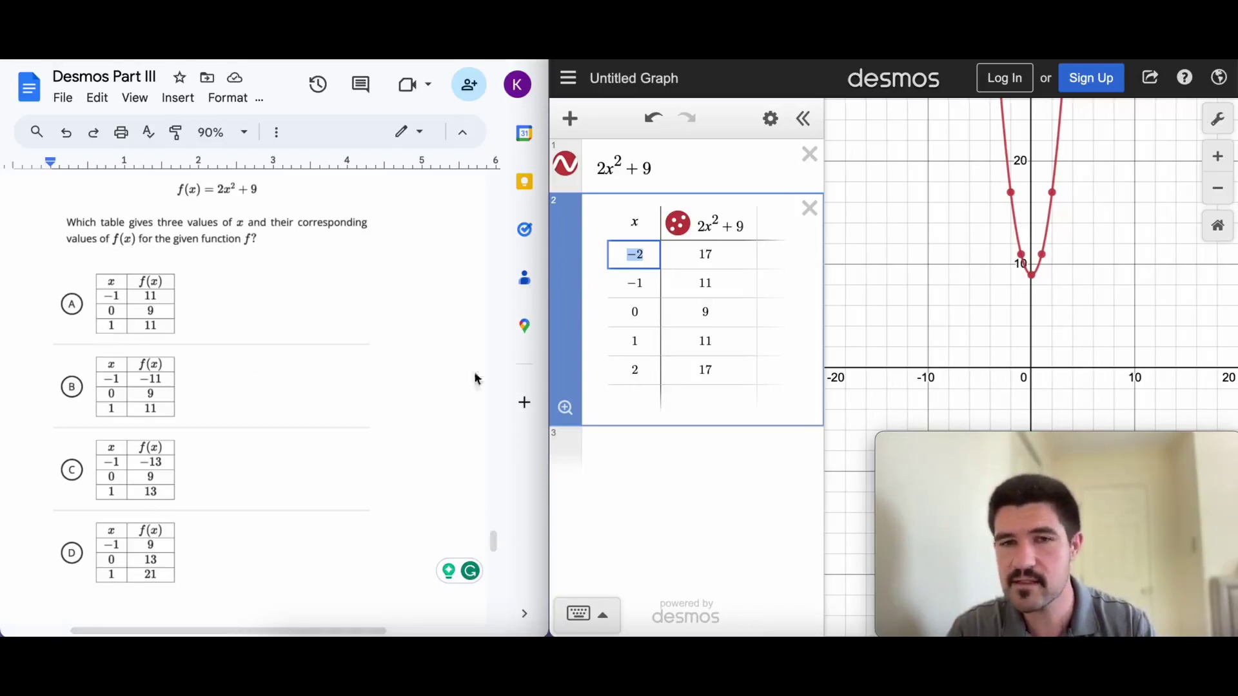
click(641, 395)
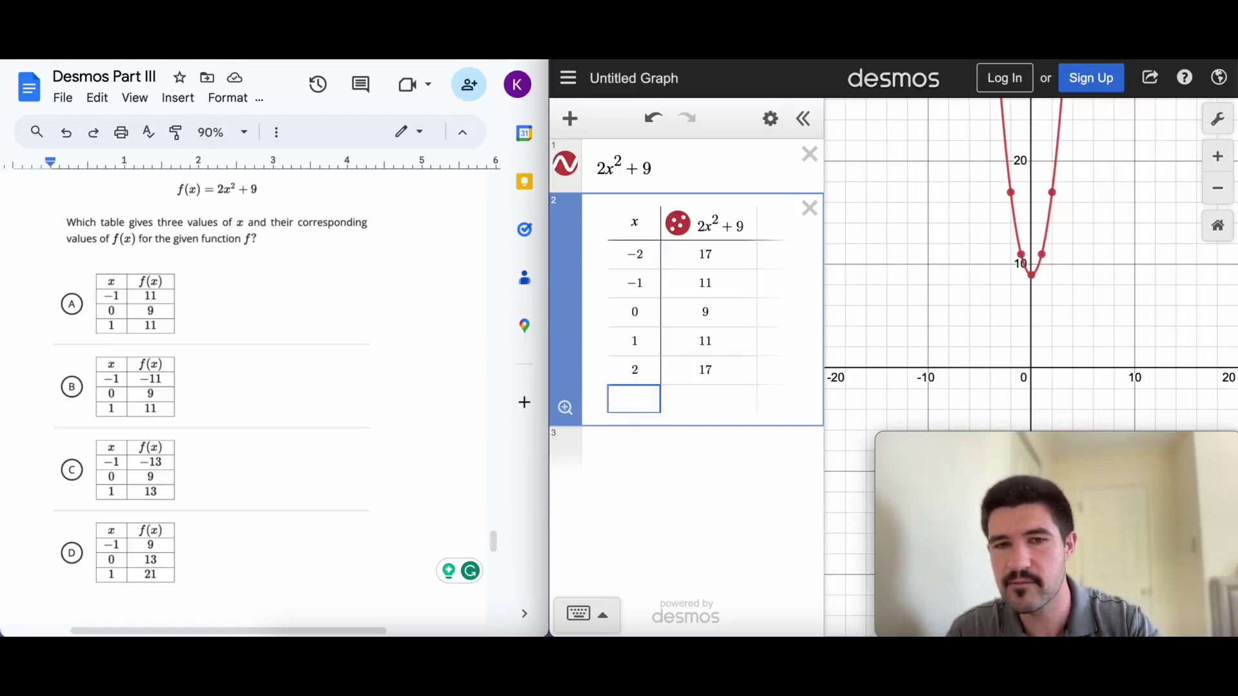
text(5)
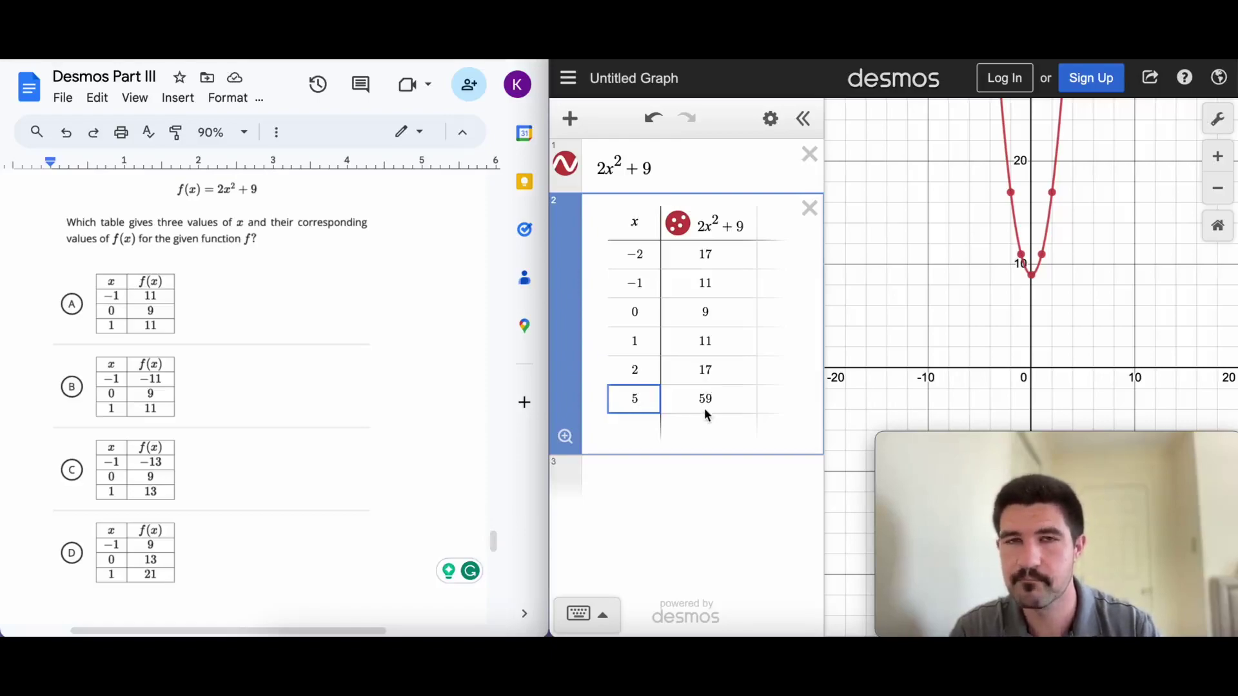
key(BackSpace)
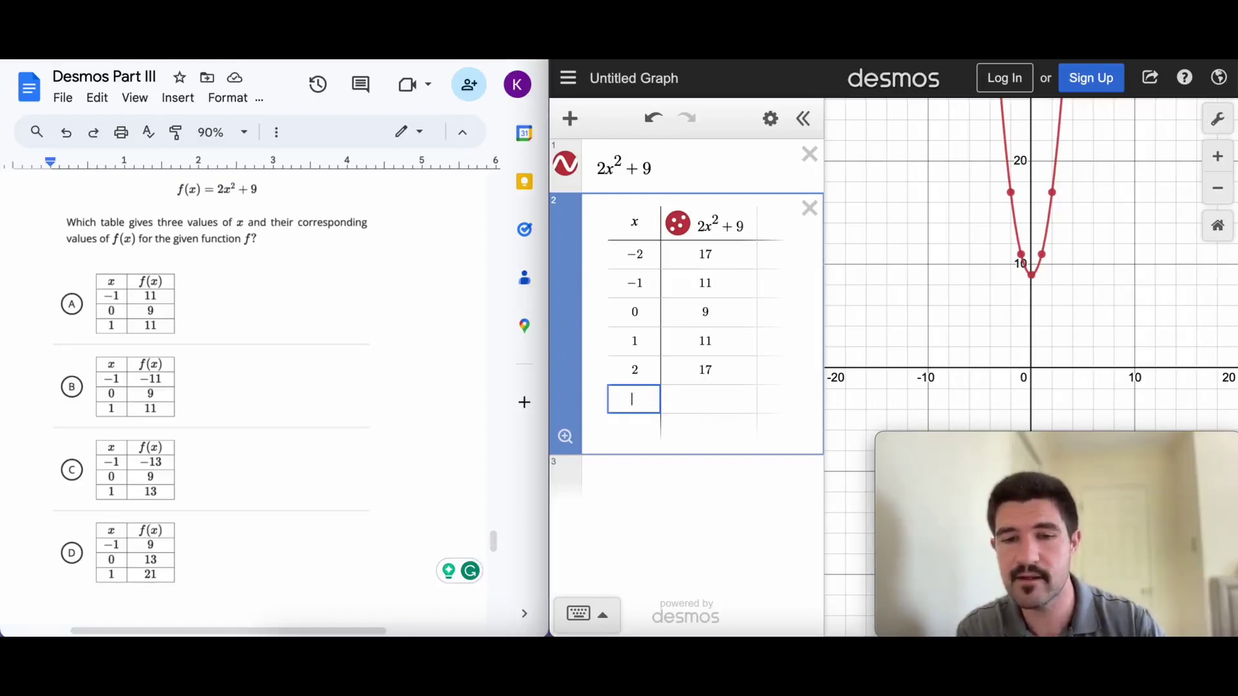
text(-13)
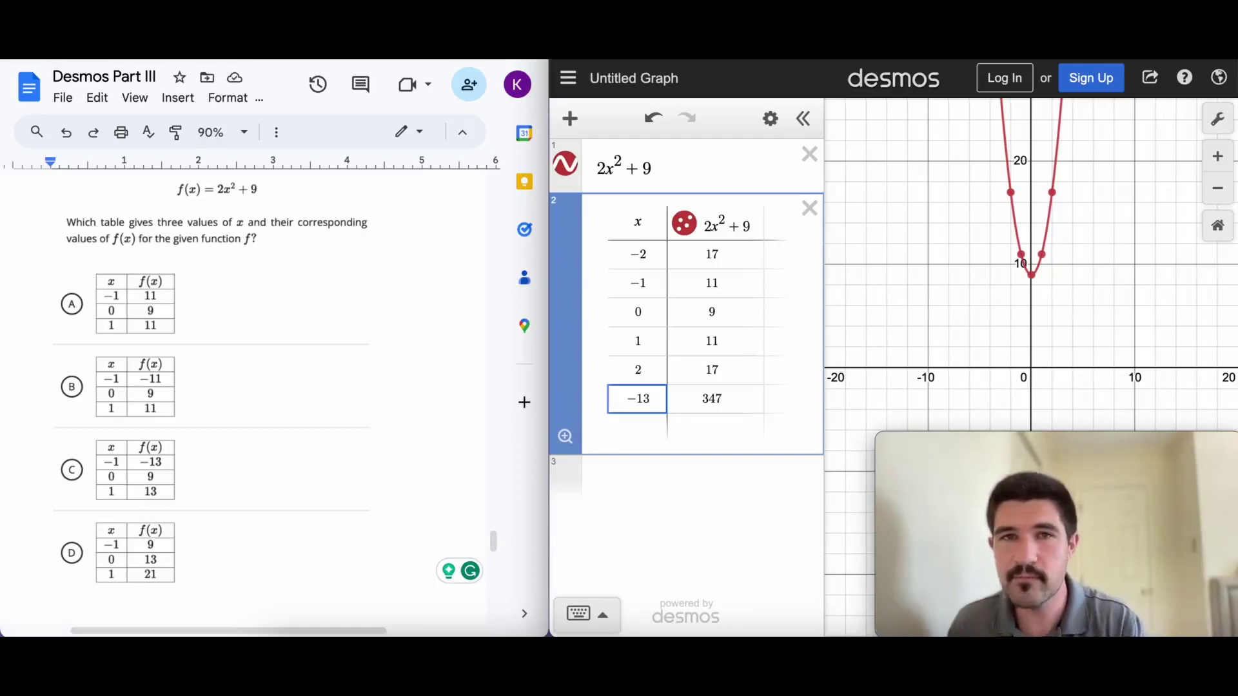
- Delete the table and generate a fresh table of values from the expression 2x² + 9
click(809, 207)
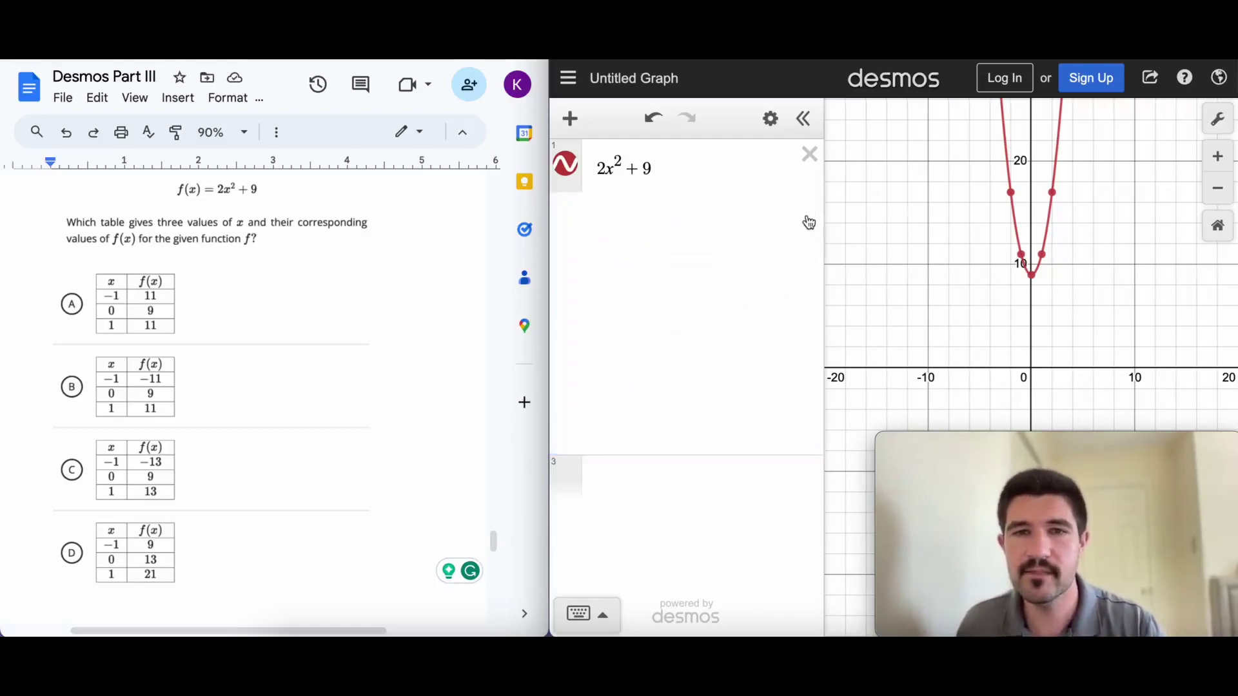
click(769, 124)
click(721, 163)
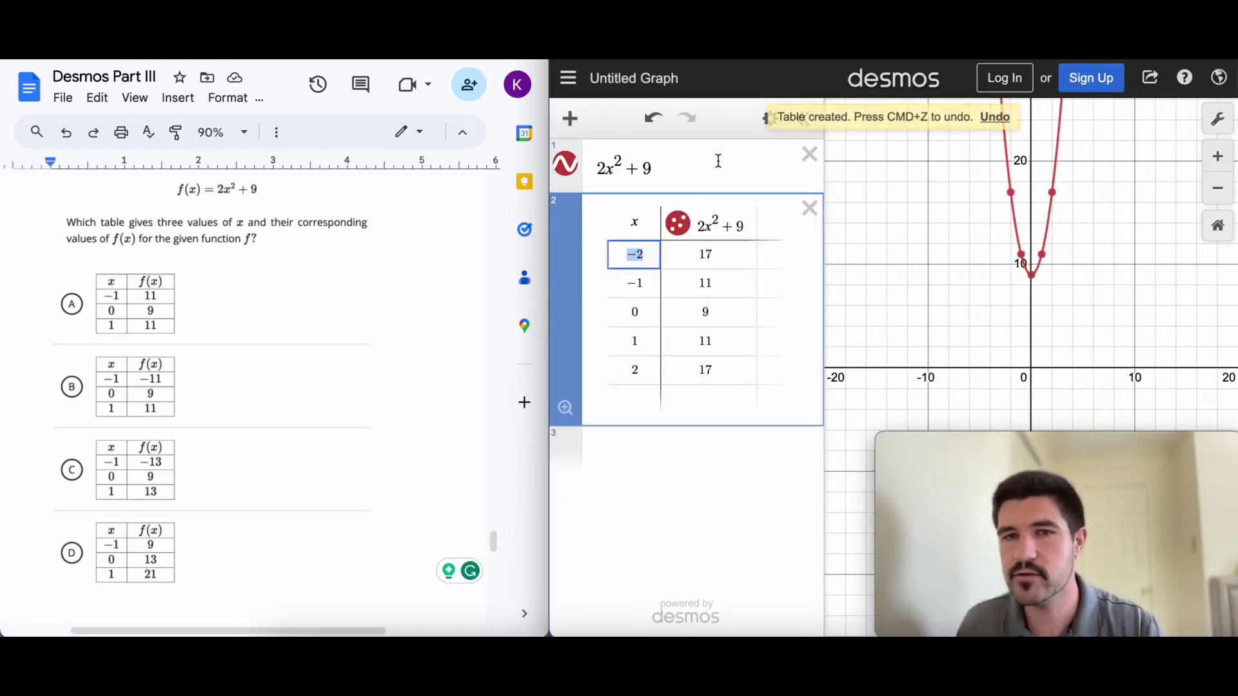